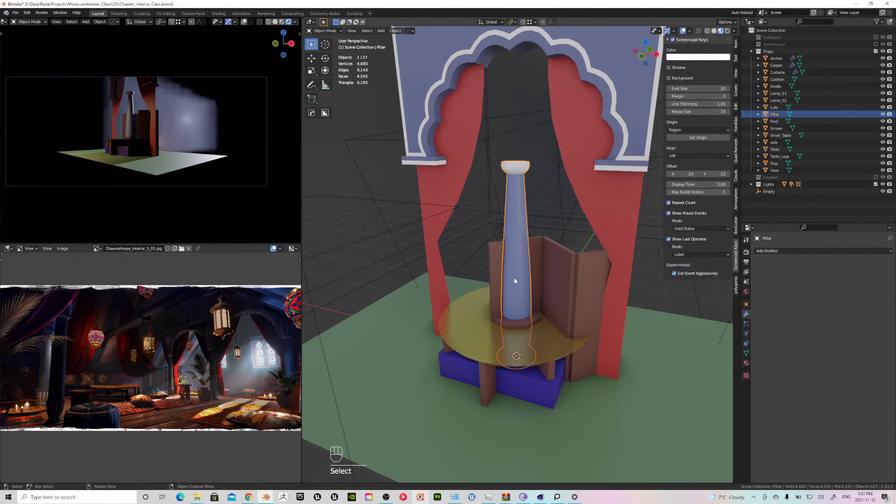
Select the crossed table legs under the round tabletop and hide every other object
left_click(470, 328)
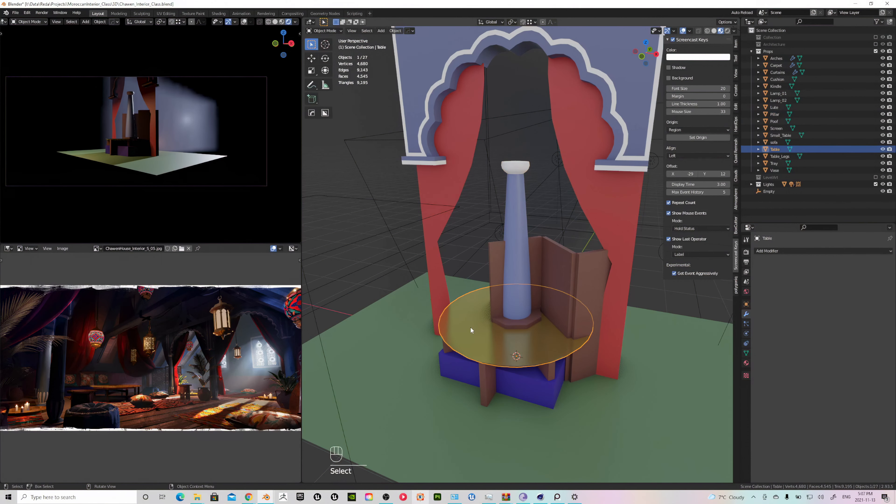
left_click(487, 381)
key("shift")
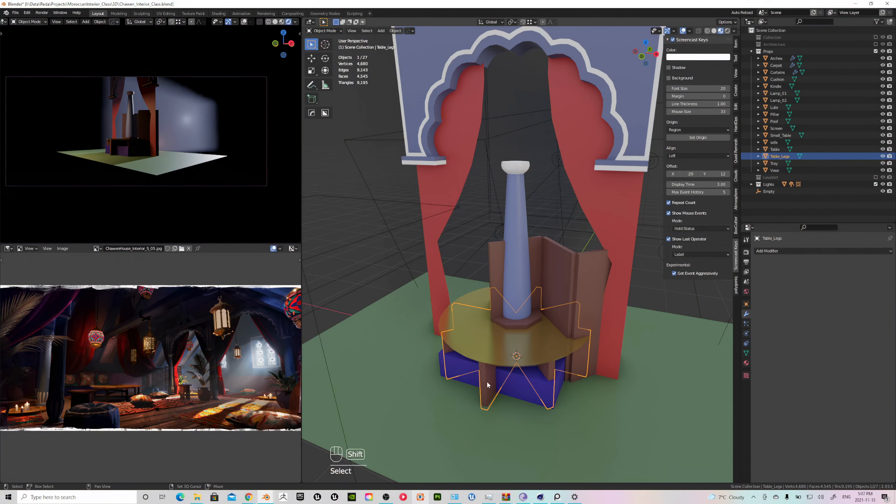
key("shift+h")
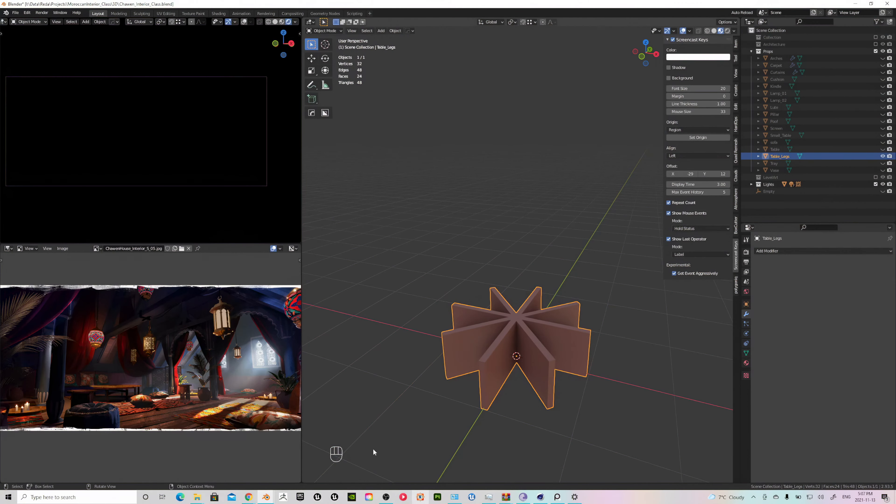
Keep a single plank of the table legs mesh and delete the faces of the other crossing planks
mouse_move(508, 362)
middle_mouse_down()
mouse_move(521, 364)
mouse_move(505, 376)
middle_mouse_up()
middle_click_drag(514, 327, 460, 330)
key("Tab")
left_click(459, 330)
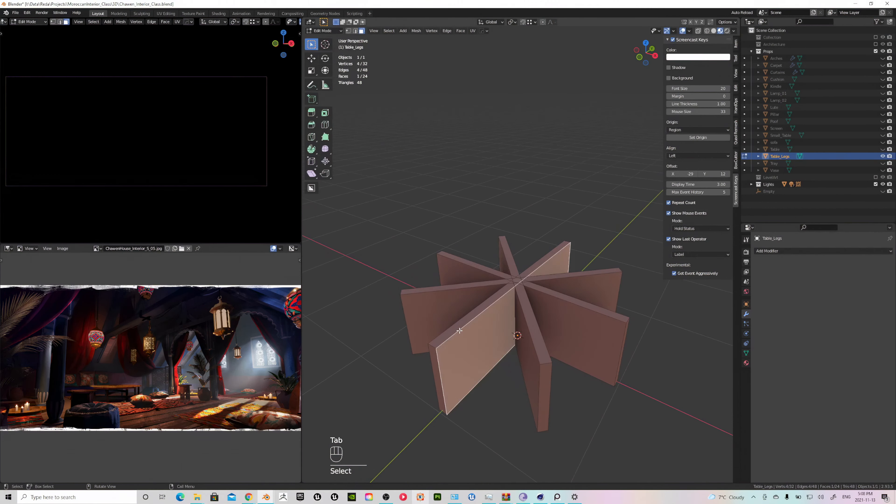
key("l")
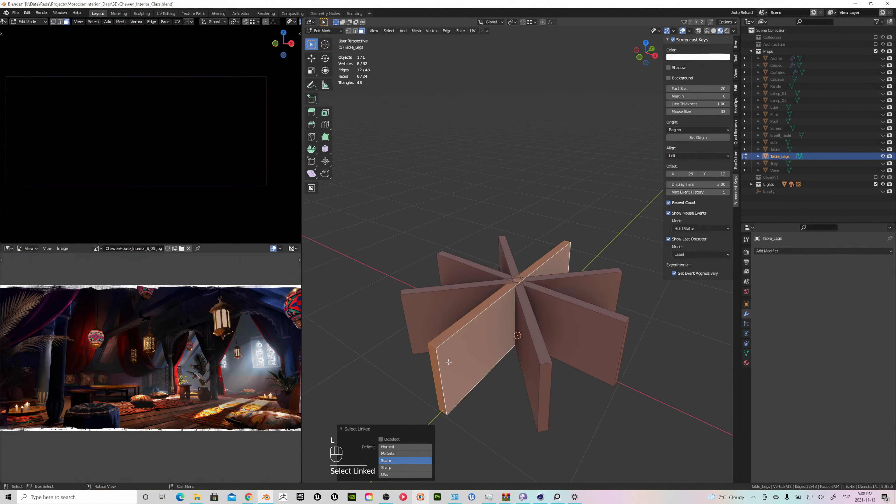
key("ctrl+i")
key("Delete")
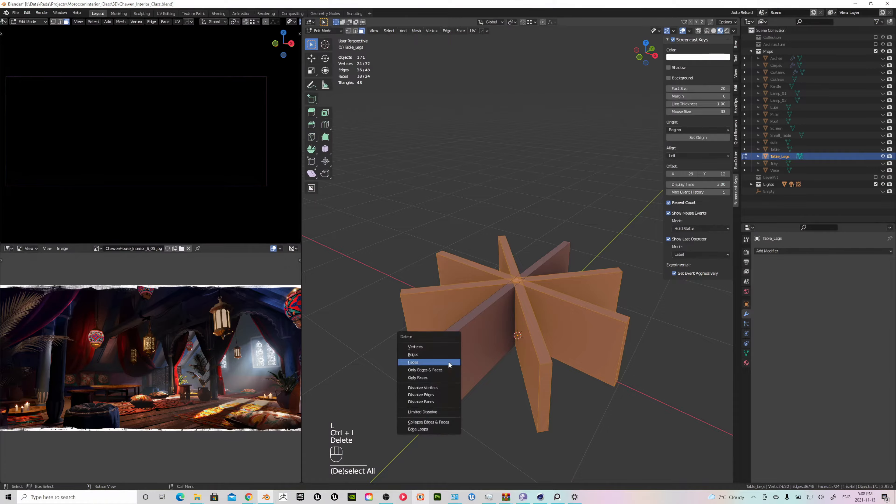
left_click(444, 362)
Move the plank's end face about 1.86 m along the Y axis to shorten it into a square post
middle_click_drag(444, 362, 590, 337)
left_click(587, 342)
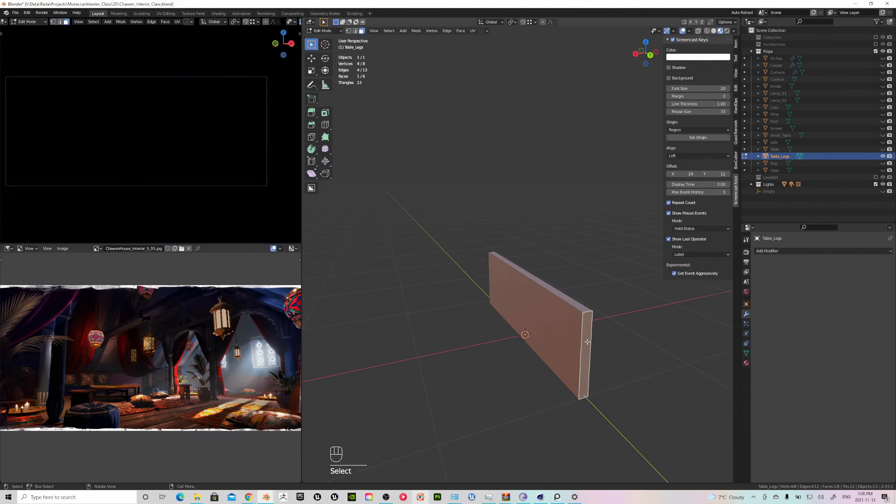
key("KP_7")
scroll(583, 341, "down", 5)
middle_click_drag(537, 357, 483, 264, "shift")
scroll(515, 285, "up", 5)
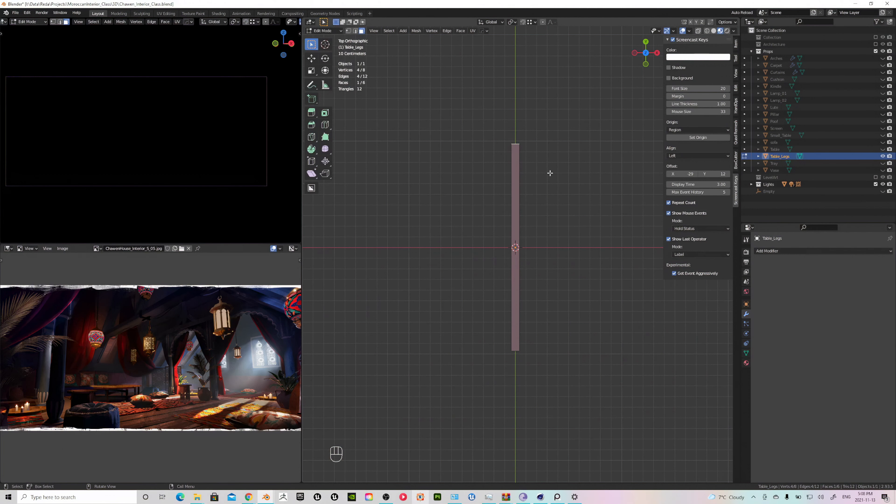
key("g")
key("y")
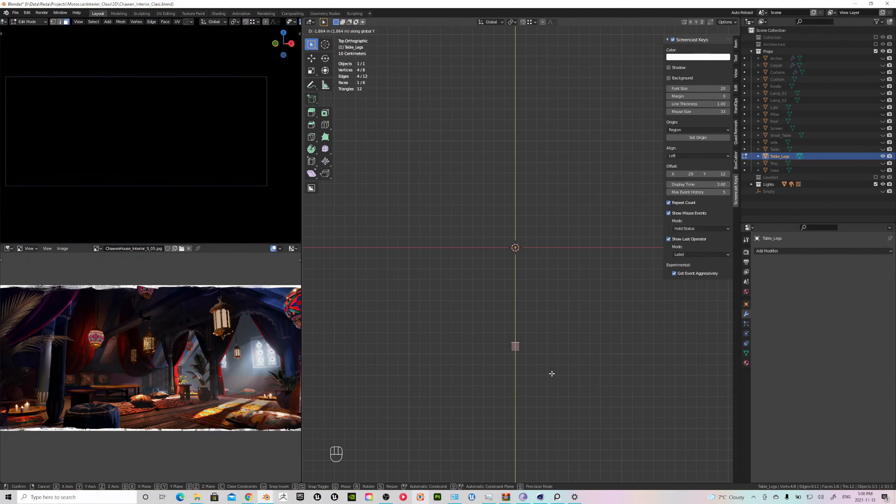
left_click(551, 374)
Raise the post's bottom vertices about 0.38 m along the Z axis in front view
scroll(499, 341, "up", 5)
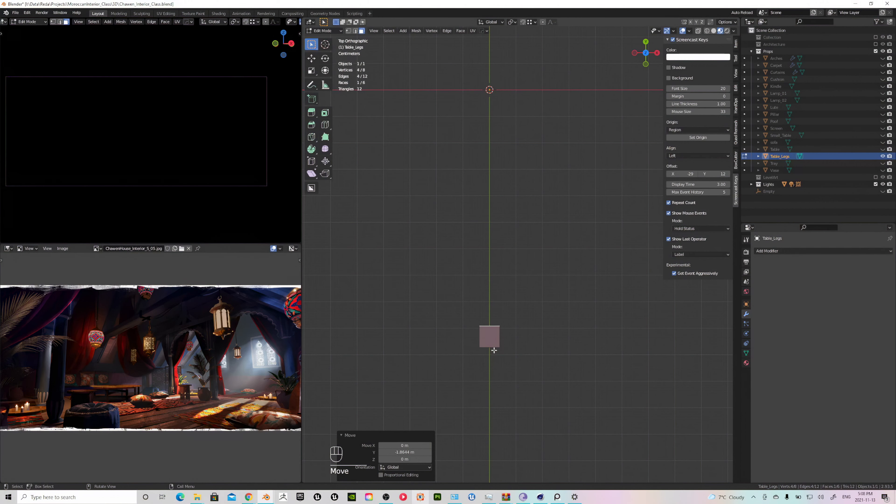
key("KP_1")
key("1")
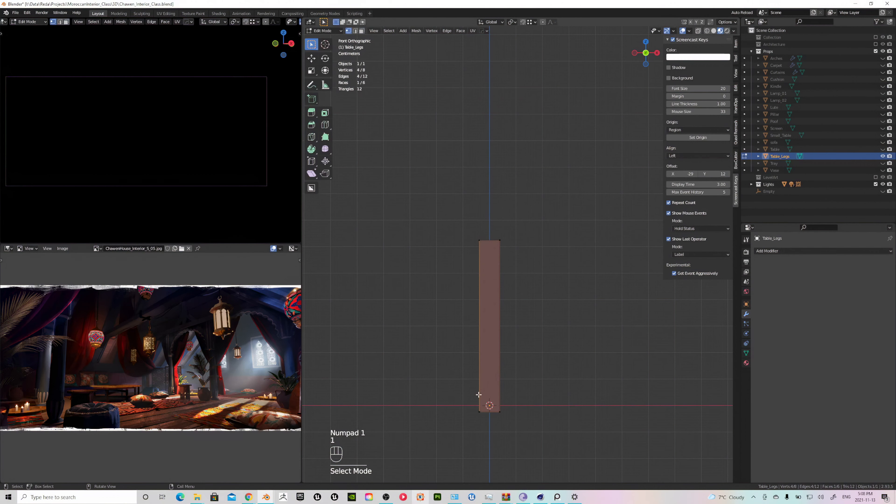
key("z")
left_click_drag(474, 402, 502, 423)
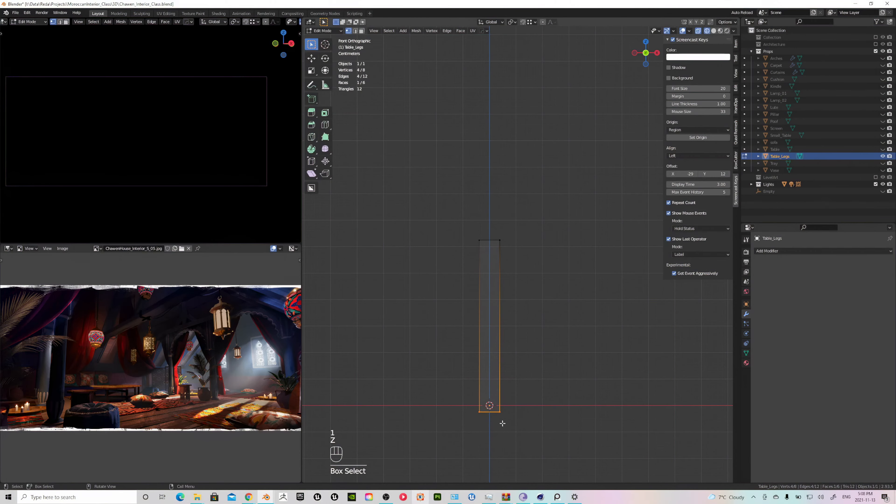
key("g")
key("z")
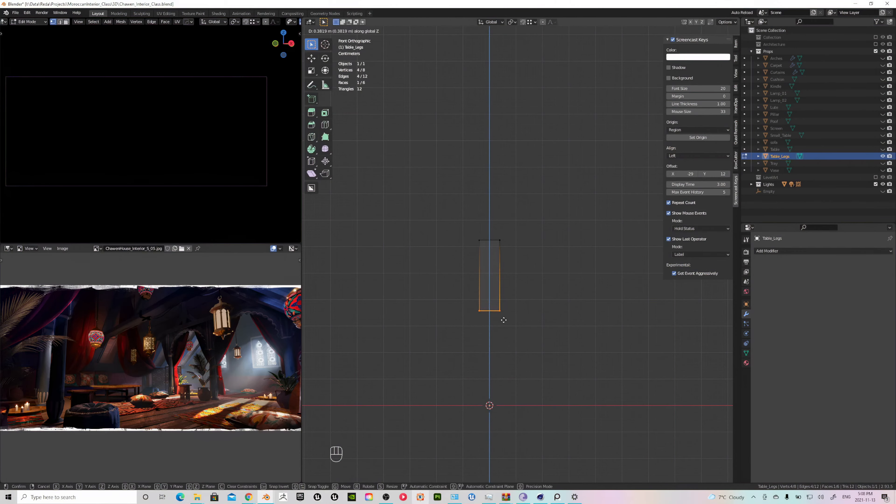
left_click(504, 319)
mouse_move(557, 496)
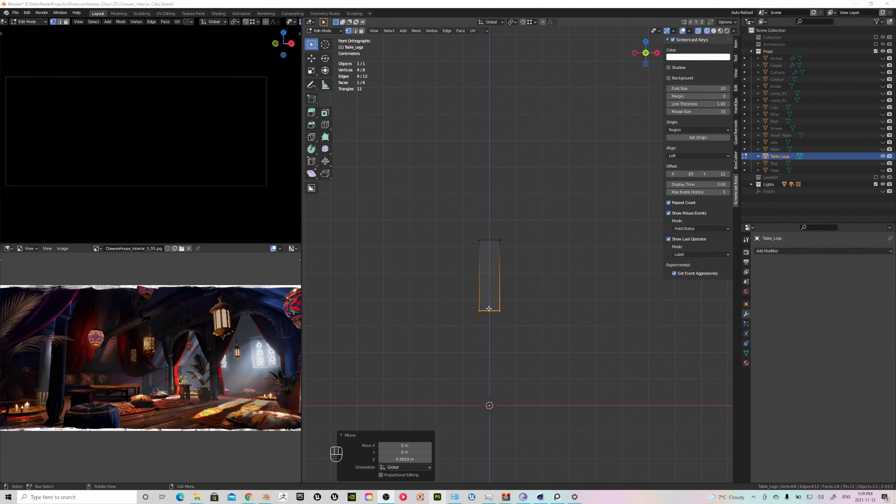
Add a Mirror modifier to the post and mirror it across the Y axis only
scroll(494, 311, "down", 2)
middle_click_drag(495, 311, 650, 296)
key("z")
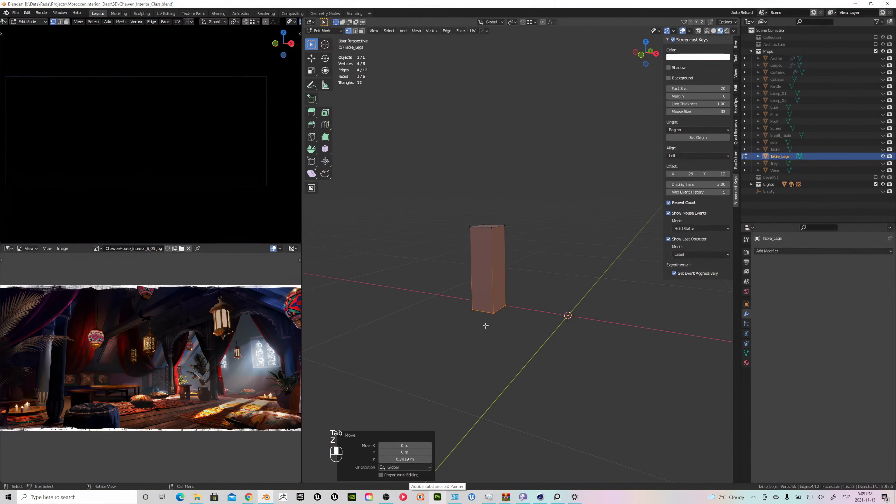
key("Tab")
left_click(799, 251)
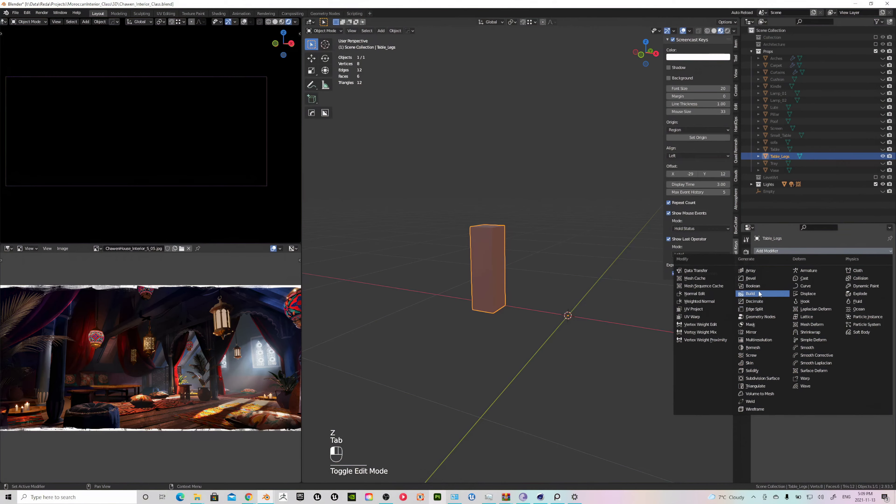
left_click(758, 332)
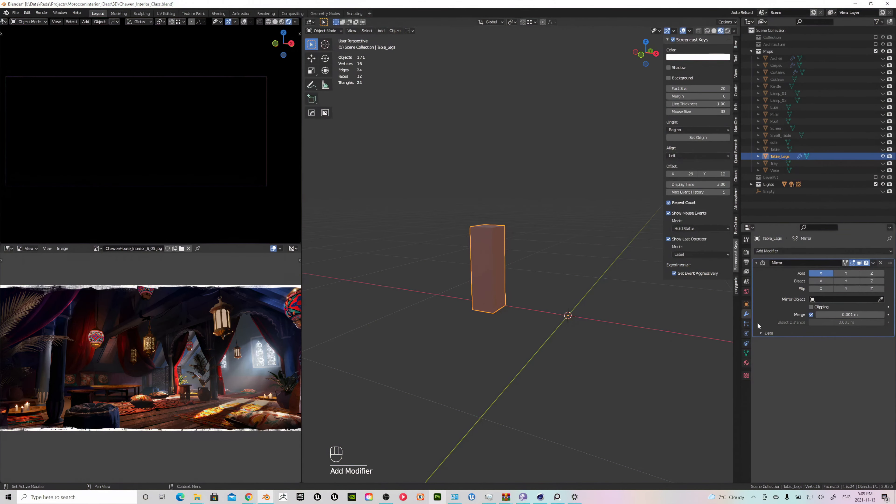
left_click(846, 274)
left_click(821, 273)
Examine the low table's legs in the reference image and compare them with the mirrored posts
middle_click_drag(652, 310, 554, 274)
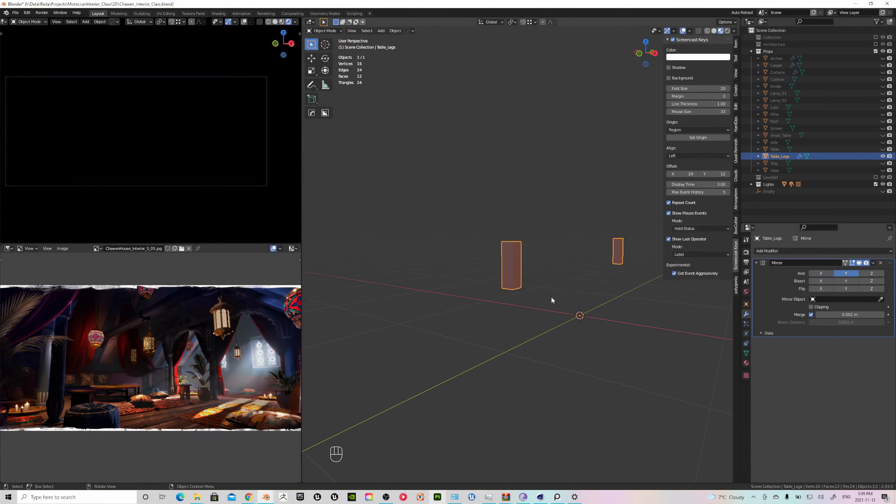
scroll(551, 297, "up", 1)
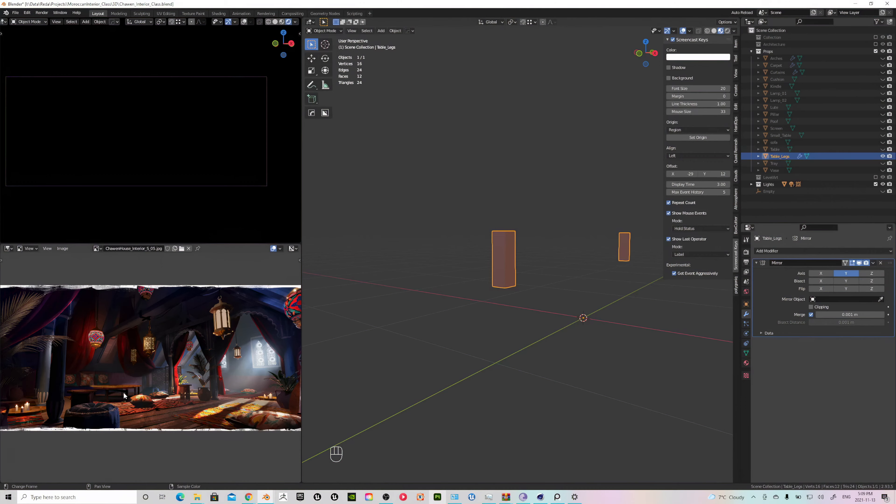
scroll(124, 394, "up", 5)
scroll(102, 395, "up", 3)
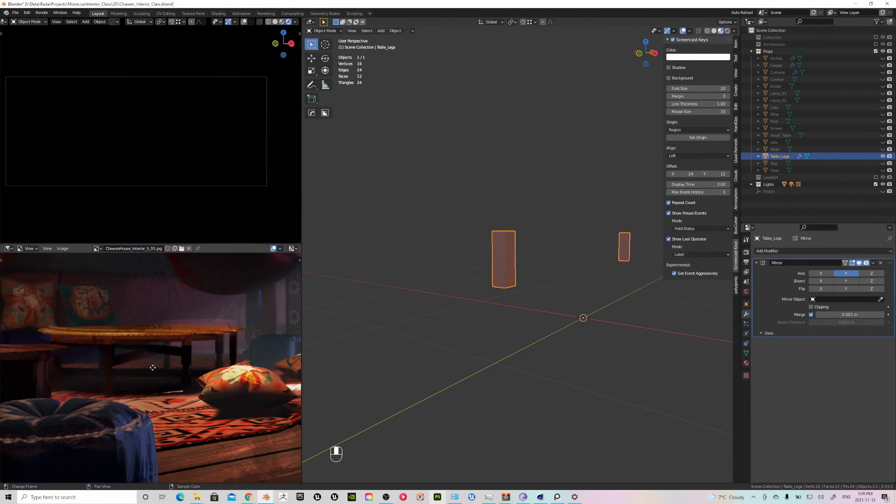
scroll(550, 296, "down", 1)
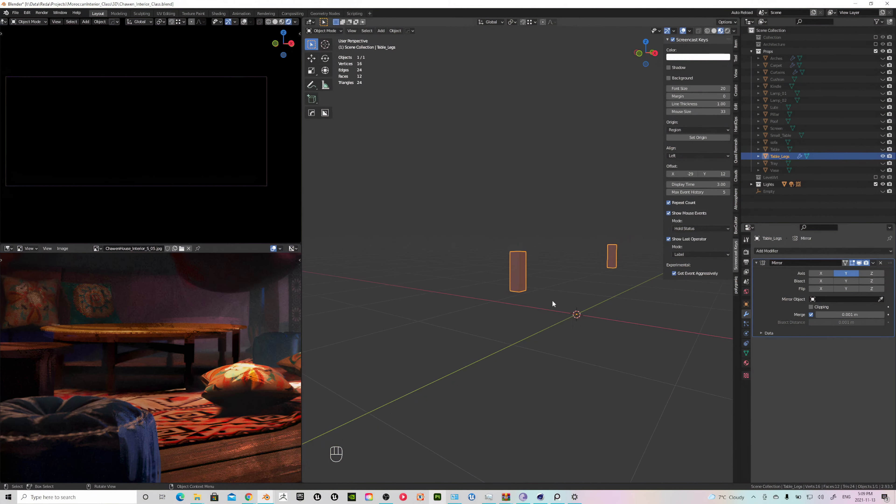
middle_click_drag(552, 299, 512, 308)
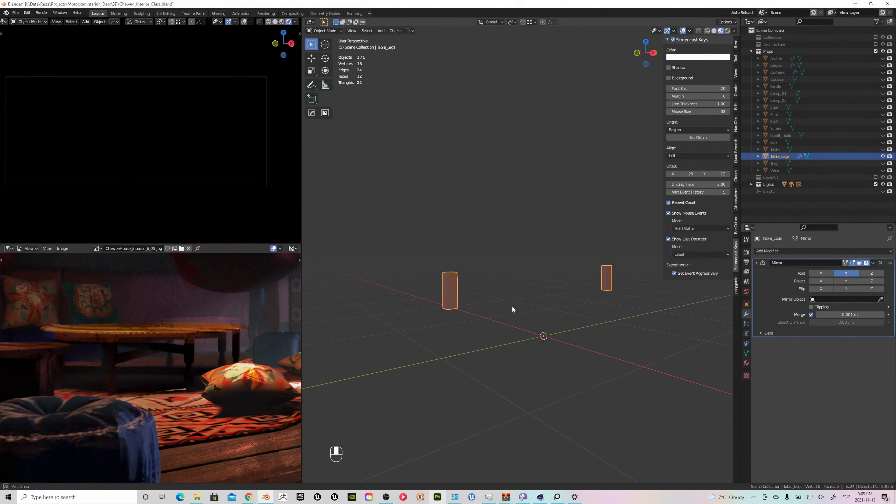
key("KP_1")
middle_click_drag(454, 331, 499, 331)
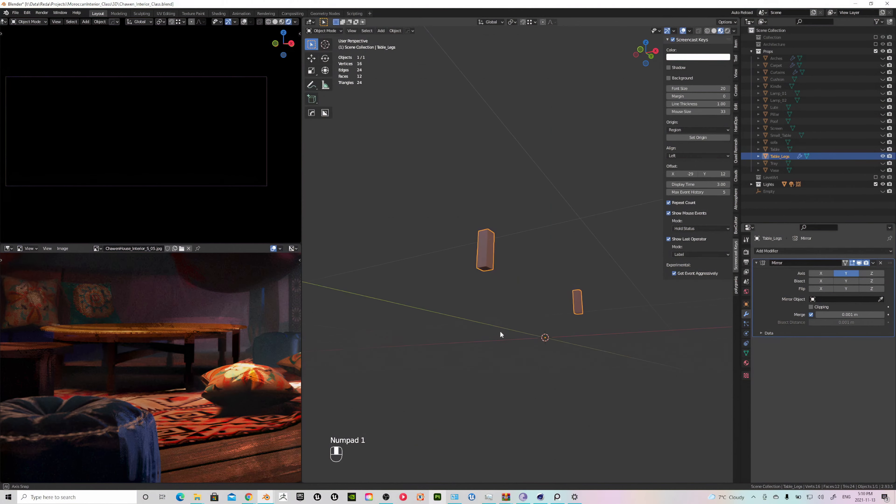
Select the post's bottom face and snap the 3D cursor to it
scroll(488, 284, "up", 2)
key("Tab")
scroll(478, 257, "up", 2)
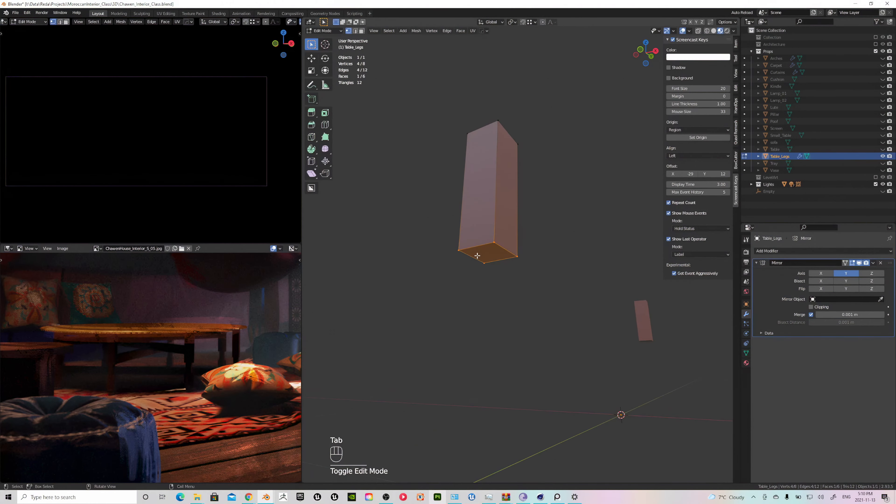
key("3")
left_click(483, 251)
left_click(502, 297)
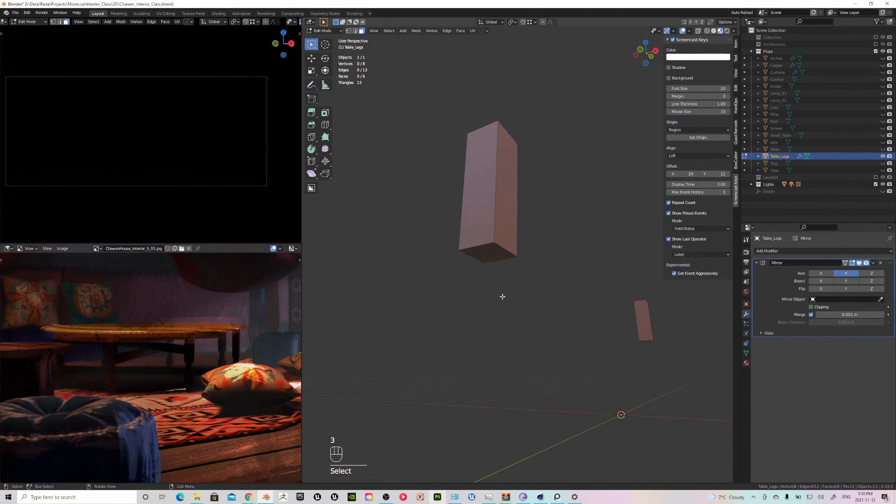
left_click(490, 255)
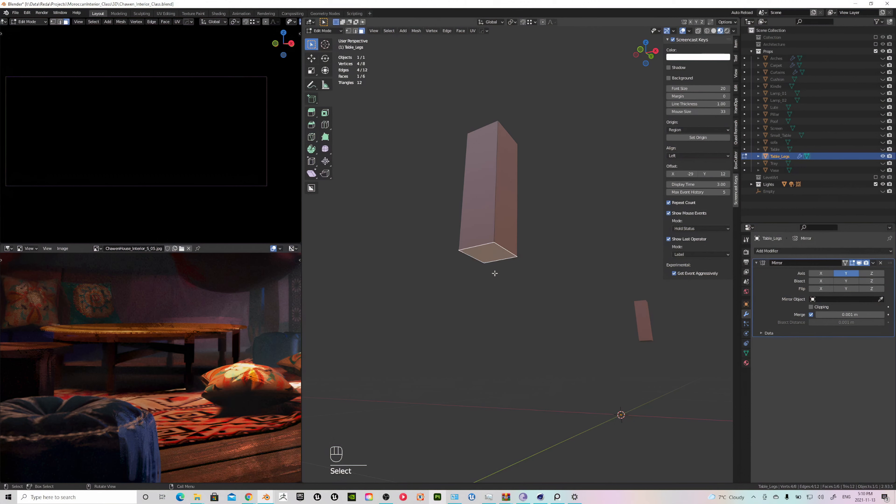
scroll(500, 246, "up", 2)
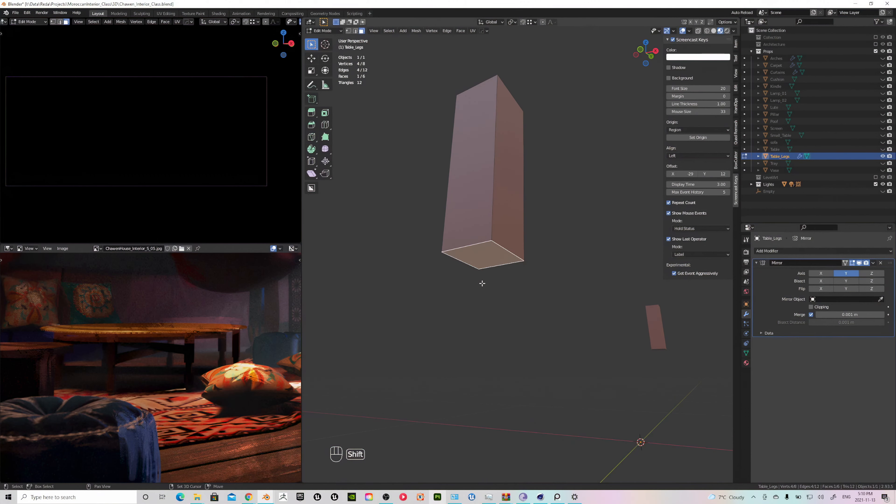
key("shift+s")
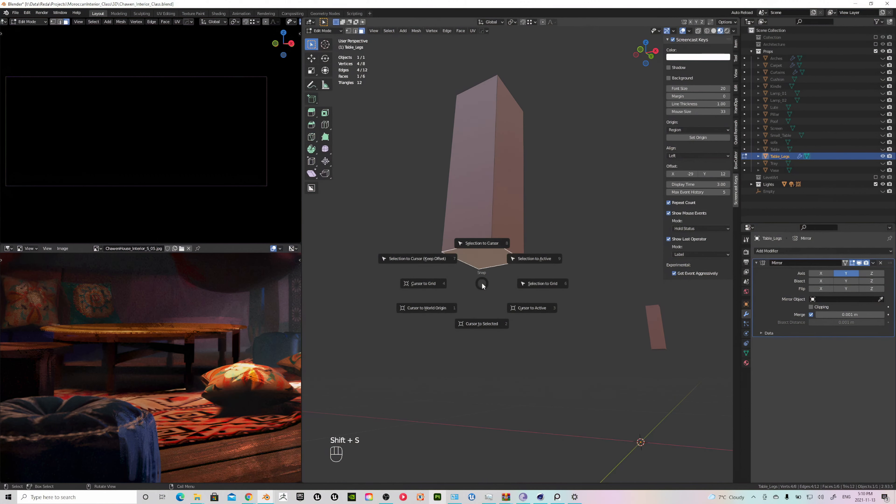
left_click(483, 323)
Add a cylinder with 16 vertices at the 3D cursor inside the table legs mesh
key("shift+a")
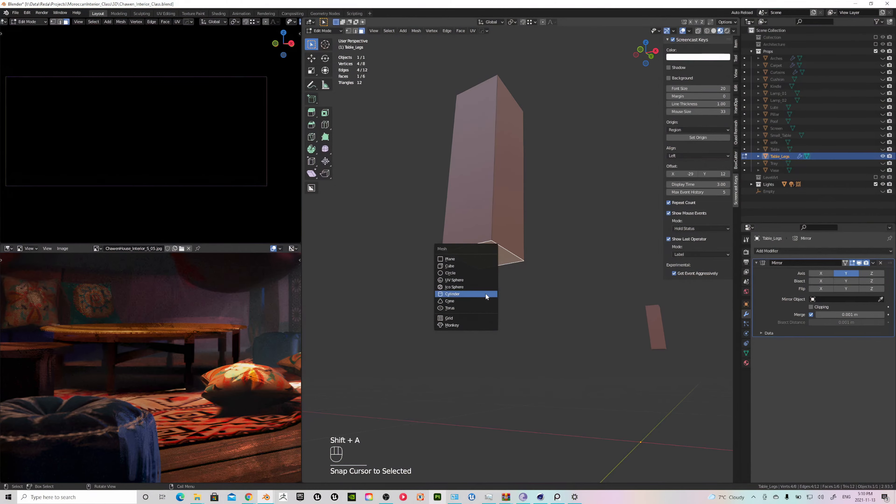
left_click(476, 294)
middle_click_drag(476, 293, 488, 327)
scroll(482, 315, "down", 6)
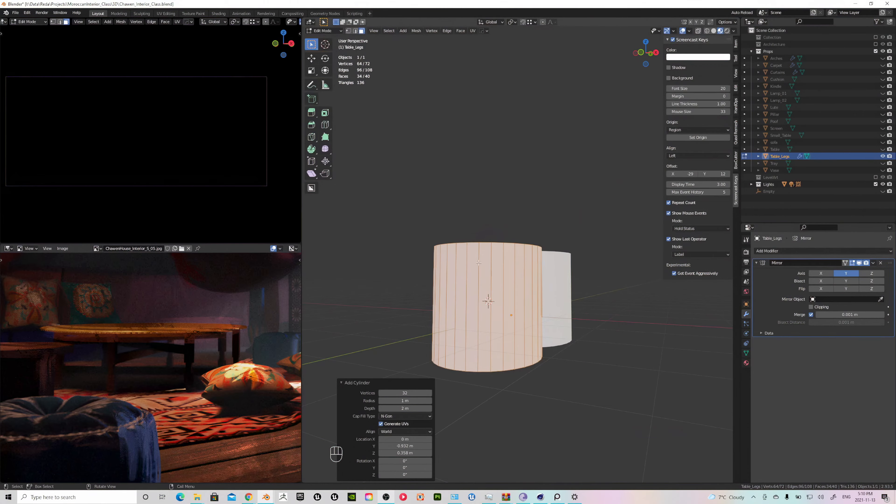
left_click(417, 393)
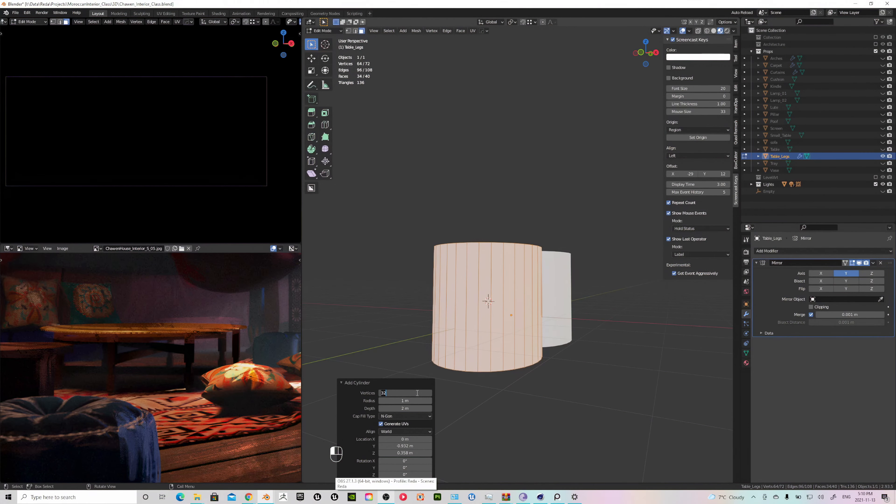
type("16")
key("Return")
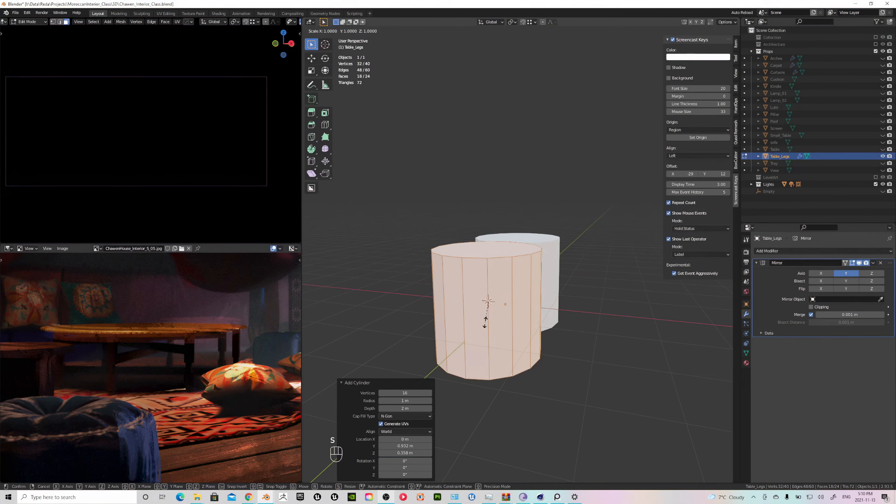
Scale the cylinder by 0.1 and again by about 0.376 to match the post's width
key("s")
key("KP_Decimal")
key("KP_1")
key("KP_Enter")
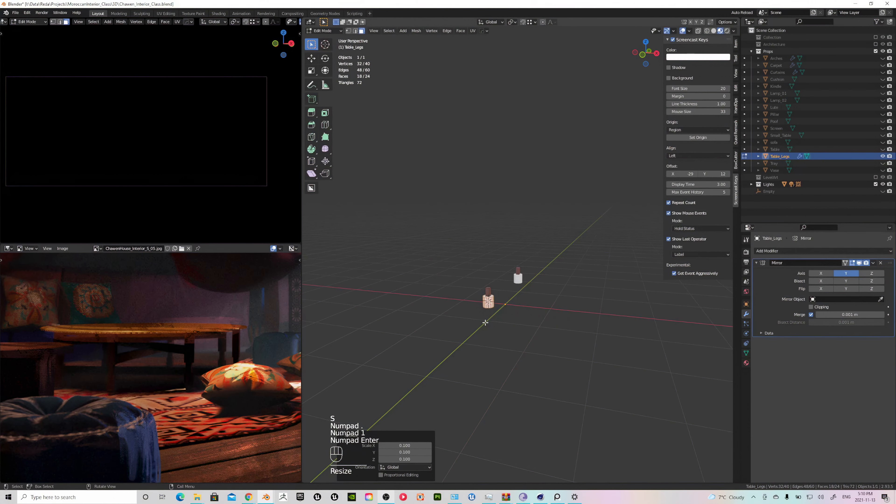
key("KP_Decimal")
key("s")
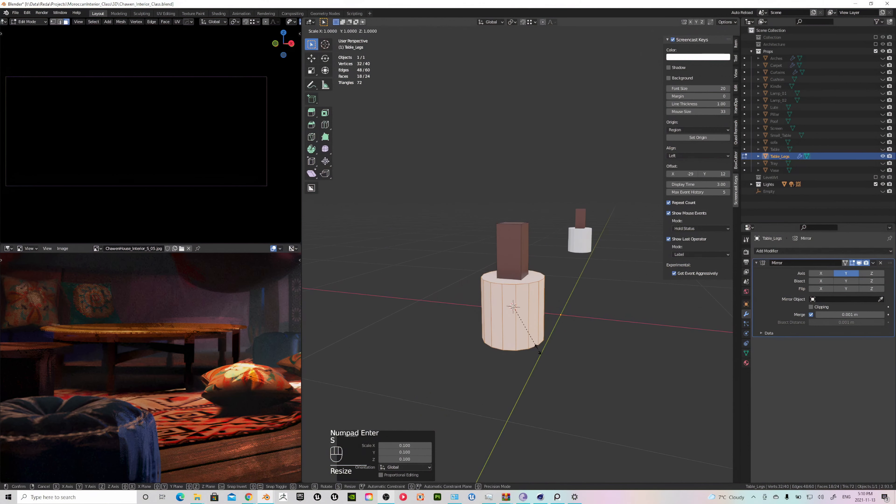
left_click(520, 324)
key("KP_1")
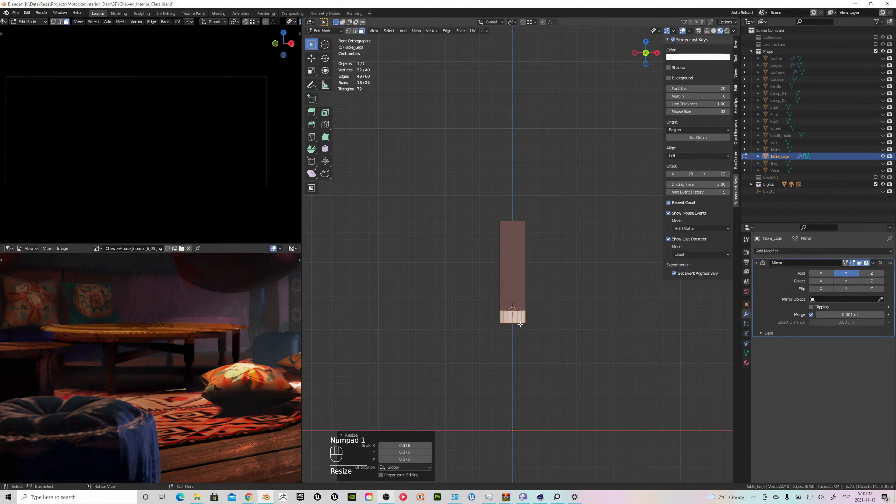
Scale the cylinder down slightly by about 0.91 so it sits just inside the post's width
scroll(520, 324, "up", 5)
key("a")
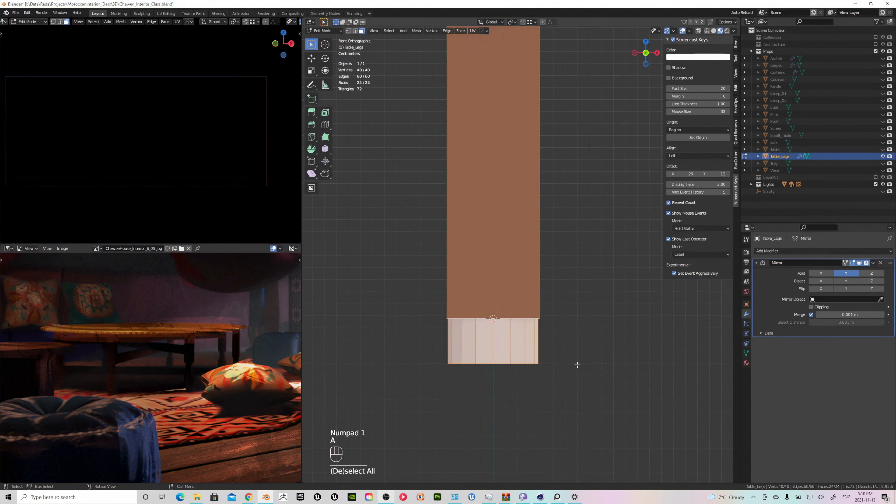
key("ctrl+z")
key("s")
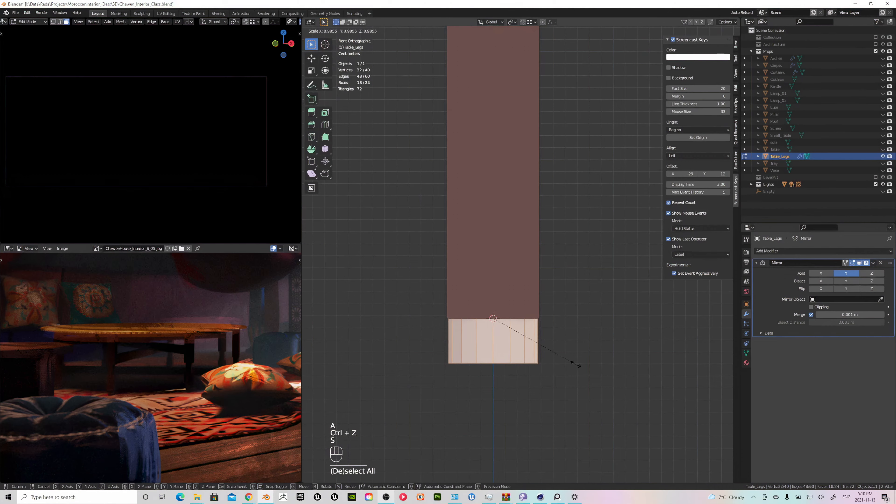
left_click(570, 360)
scroll(570, 360, "down", 5)
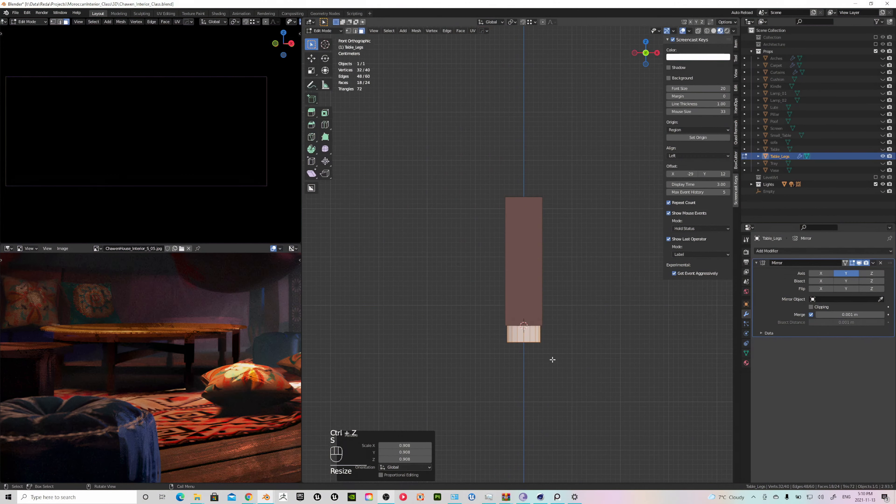
middle_click_drag(553, 359, 495, 310, "shift")
key("Tab")
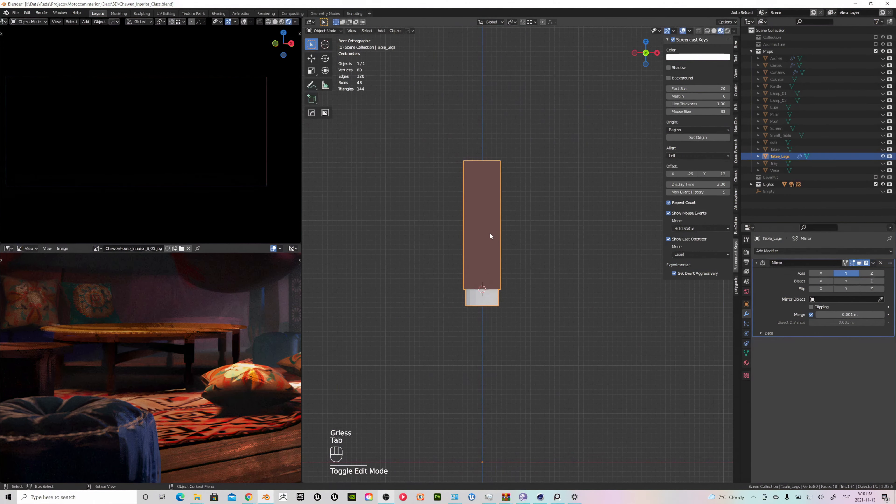
key("g")
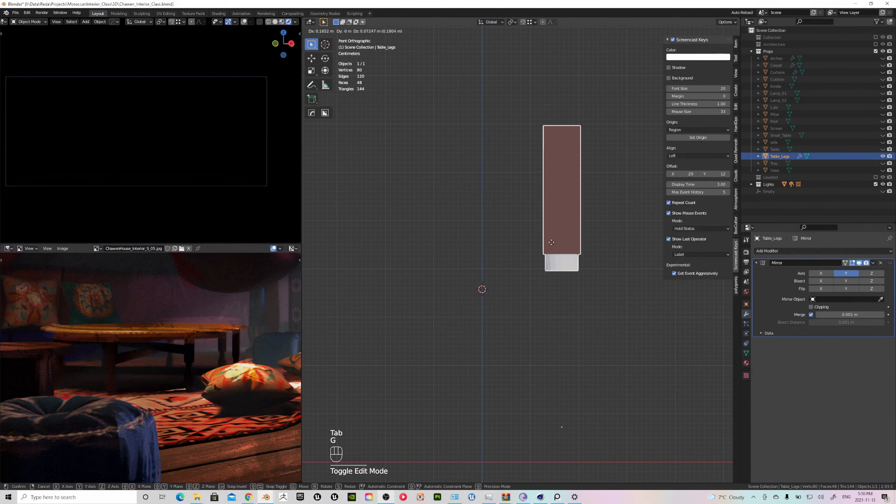
right_click(489, 274)
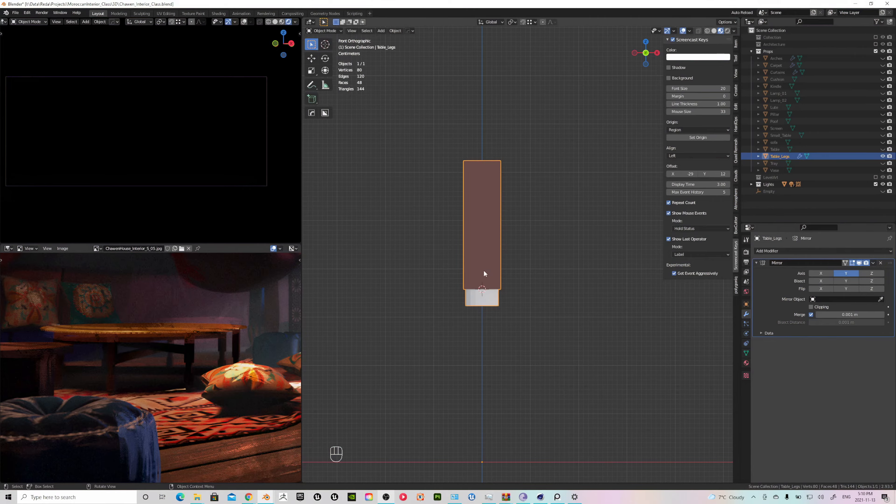
key("Tab")
key("Tab")
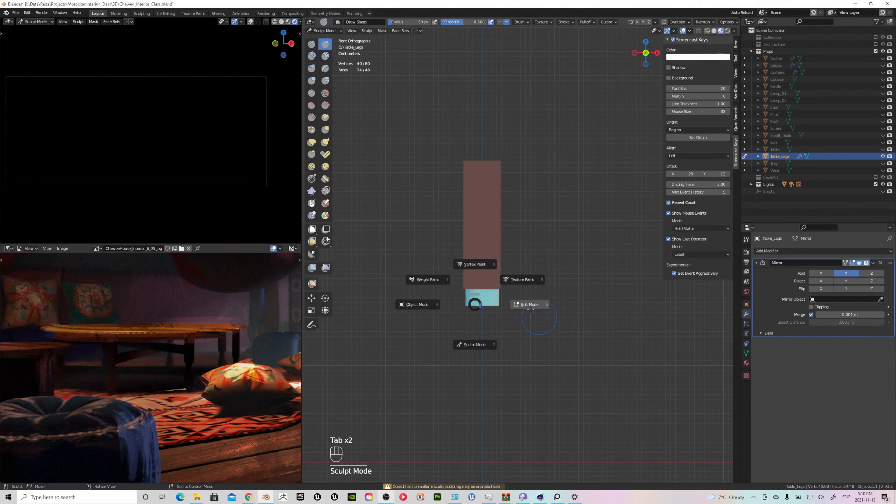
left_click(523, 306)
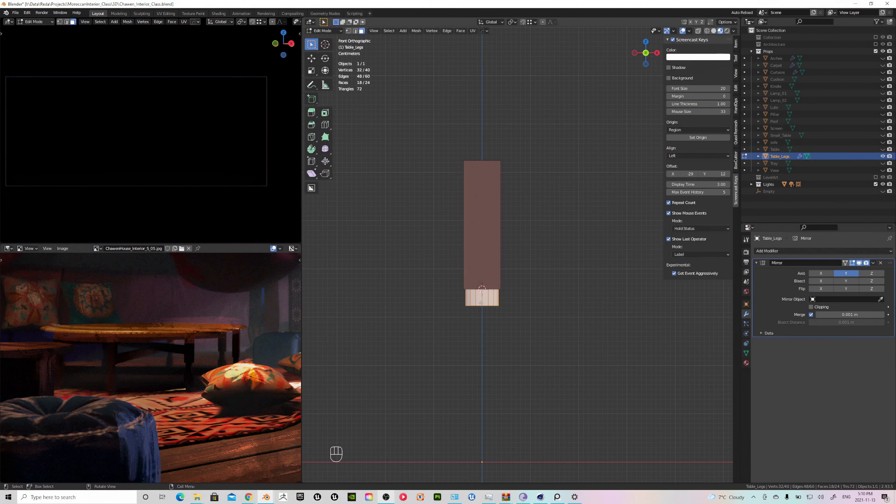
scroll(481, 303, "down", 3)
scroll(481, 303, "up", 3)
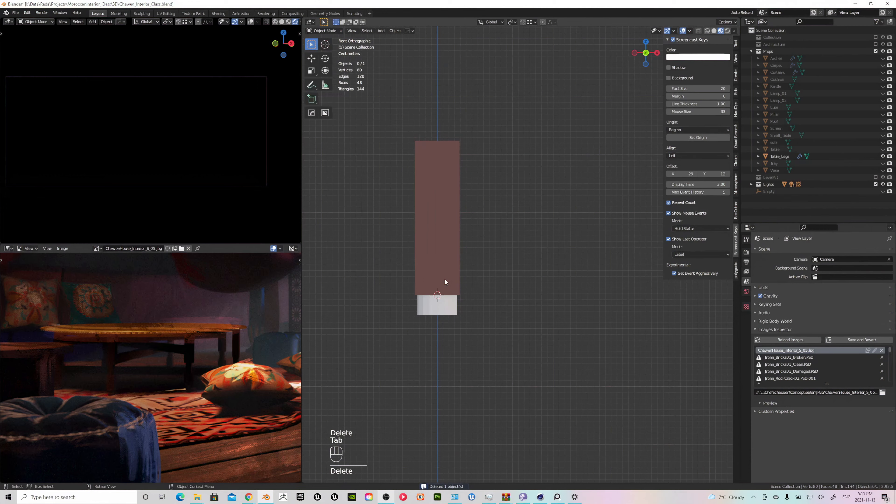
Put the table legs in Vertex Paint mode with solid shading and sample the post's brown as the brush color
key("Tab")
left_click(426, 274)
key("Tab")
left_click(427, 232)
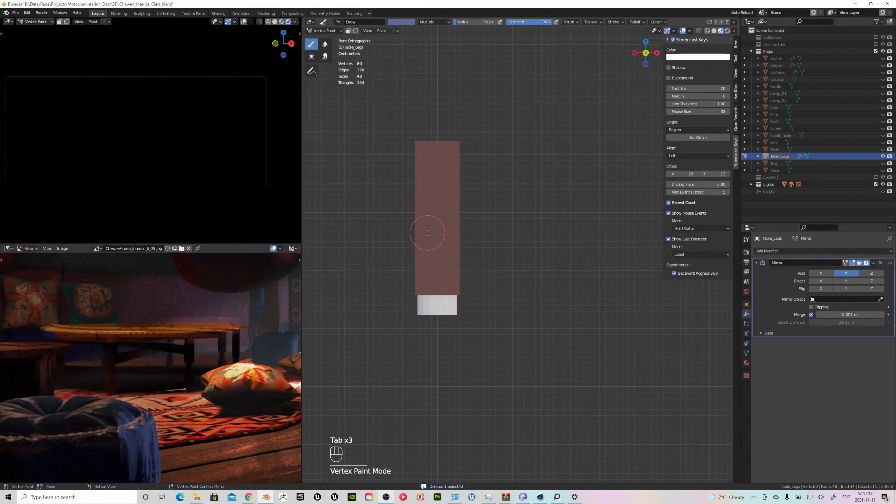
left_click(713, 31)
left_click(396, 23)
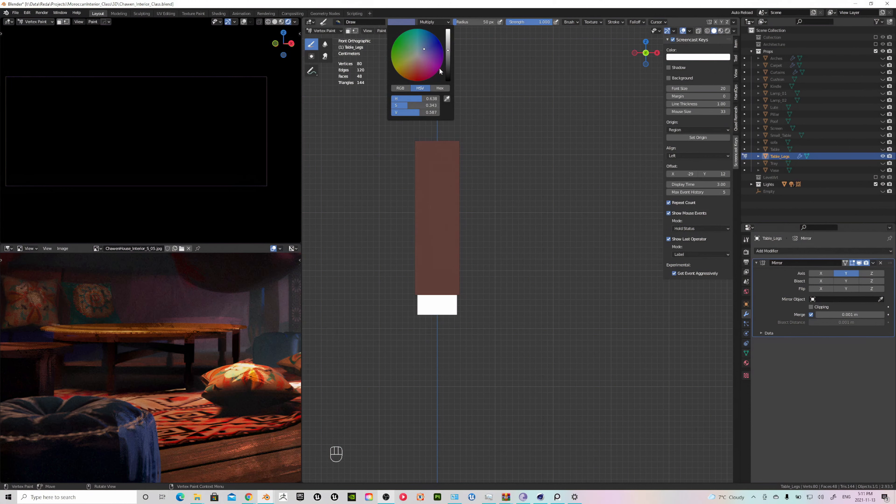
left_click(447, 99)
left_click(448, 180)
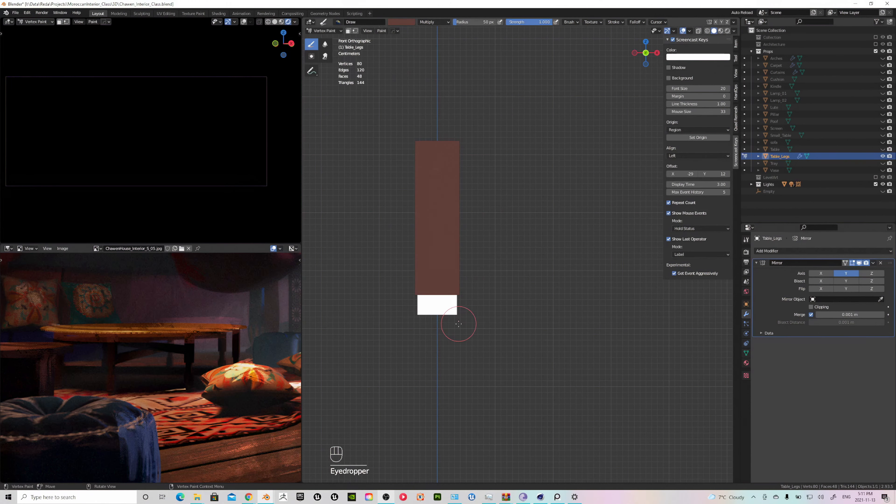
Fill the whole table legs mesh, including the new cylinder, with the sampled brown vertex color
key("shift+h")
middle_click_drag(502, 234, 474, 279)
key("Tab")
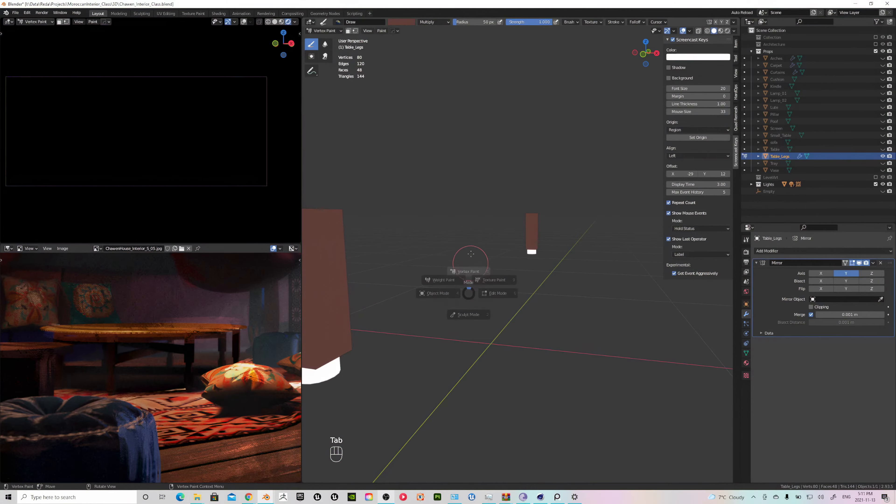
left_click(470, 251)
middle_click_drag(460, 312, 520, 307, "shift")
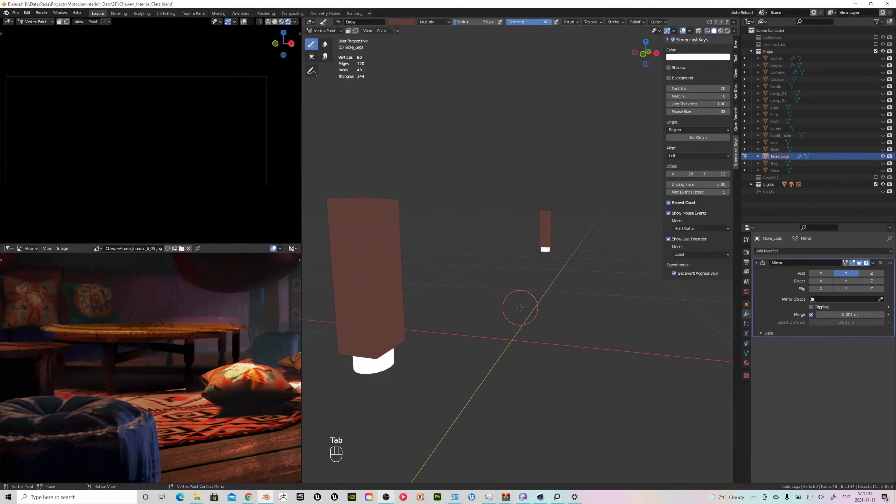
key("shift+k")
middle_click_drag(465, 313, 490, 320)
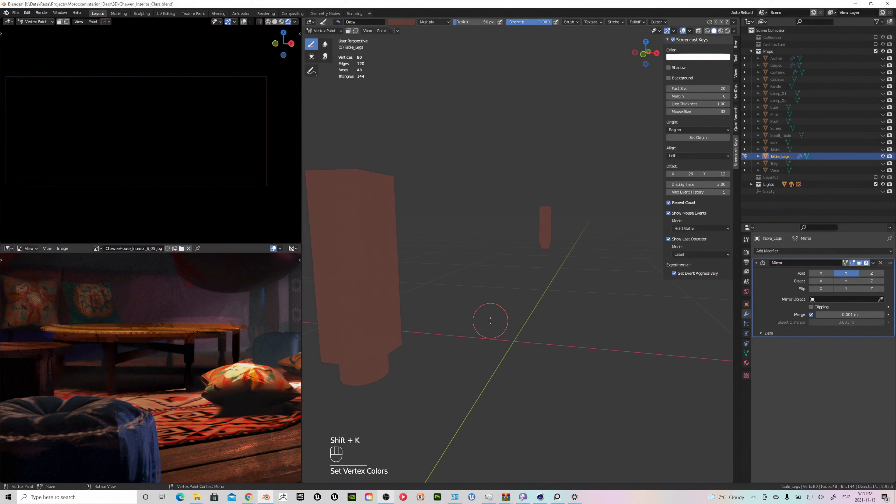
Return to editing the legs mesh in front view, with vertex selection and wireframe shading
key("KP_1")
key("Tab")
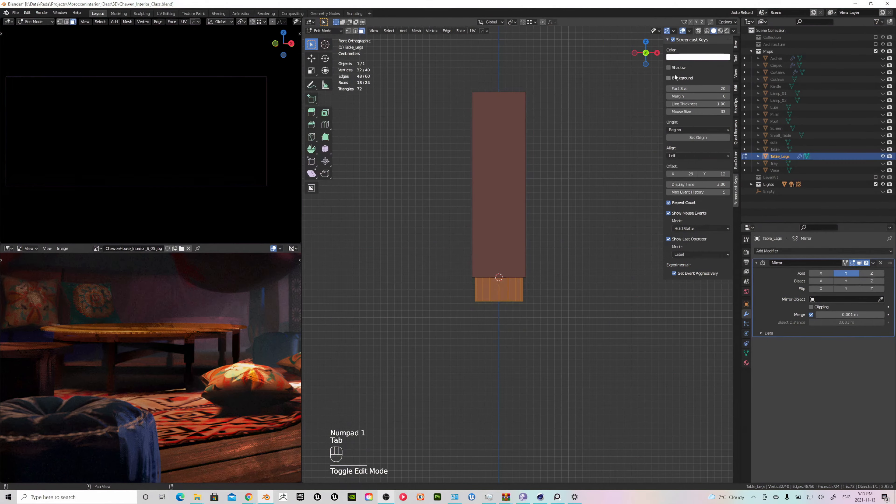
left_click(720, 31)
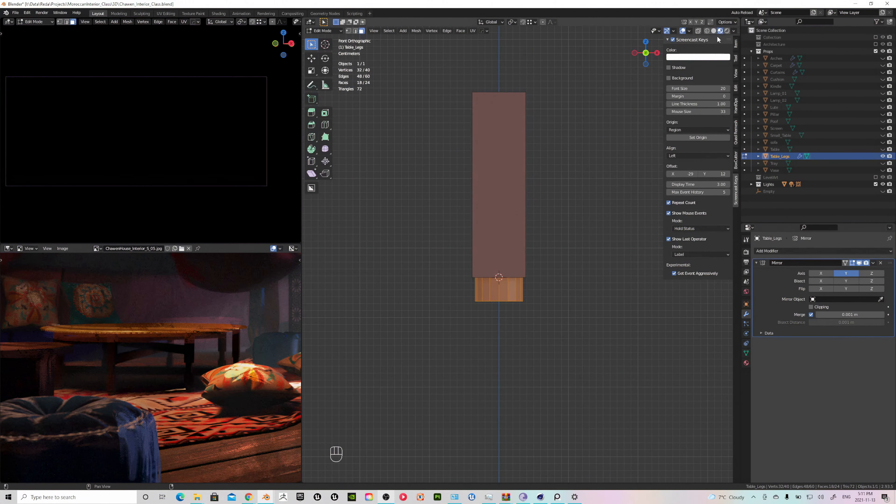
key("1")
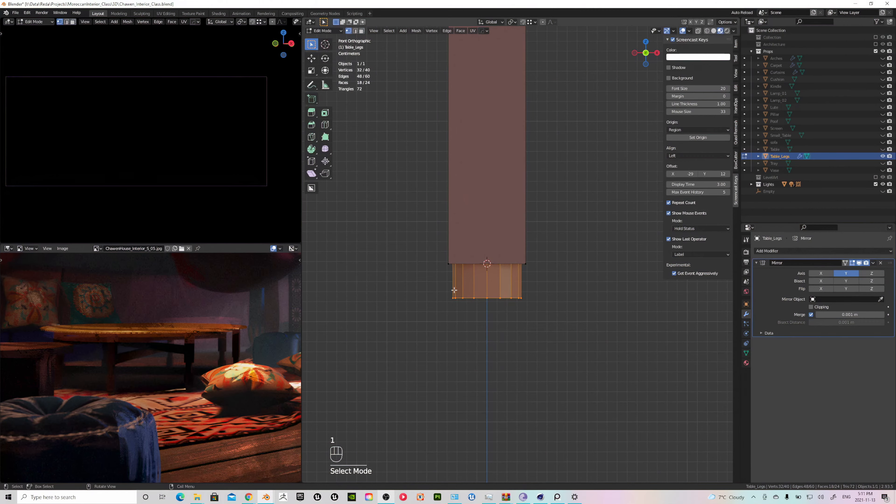
scroll(499, 301, "down", 4)
key("z")
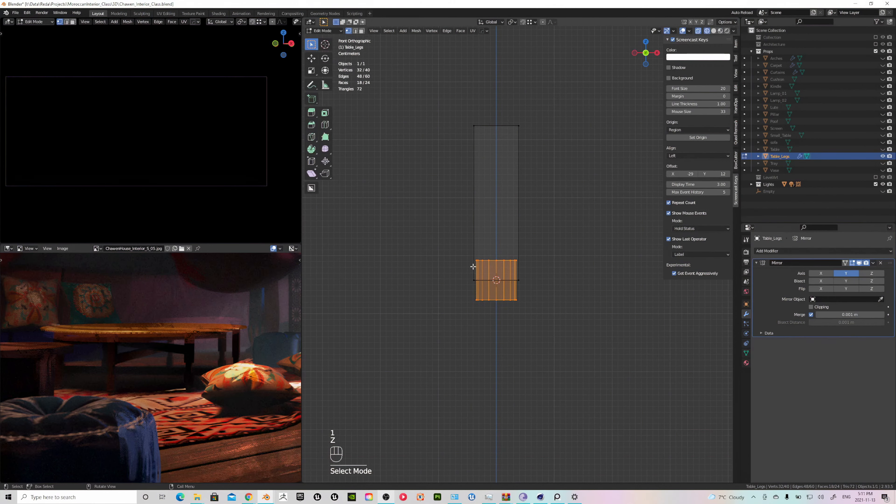
Move the whole cylinder down about 0.03 m along Z so its top meets the post's bottom face
left_click_drag(469, 244, 536, 329)
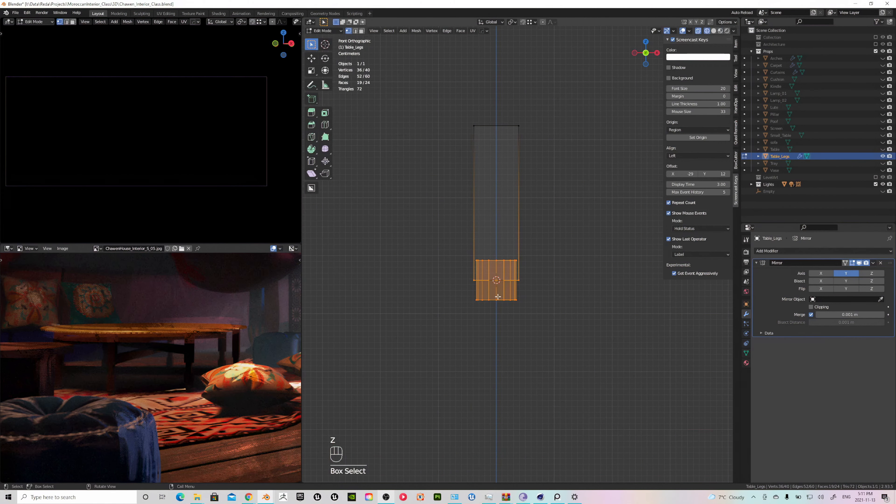
key("ctrl+z")
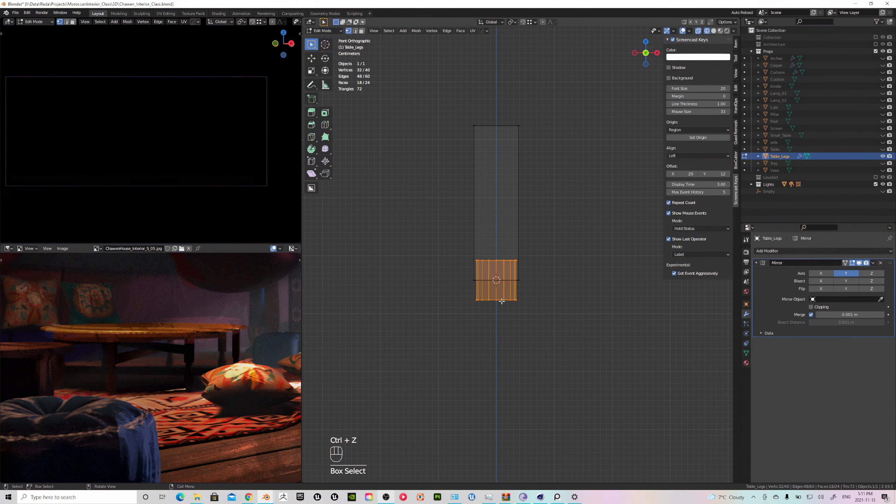
key("g")
key("z")
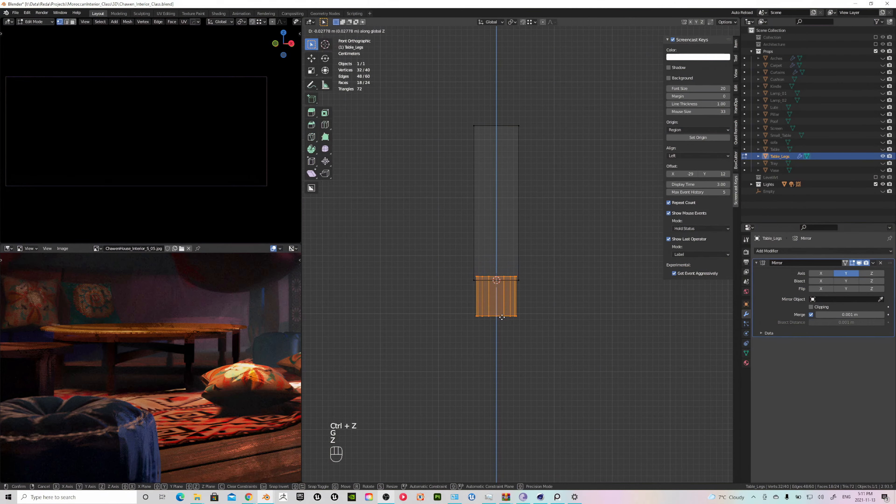
left_click(501, 318)
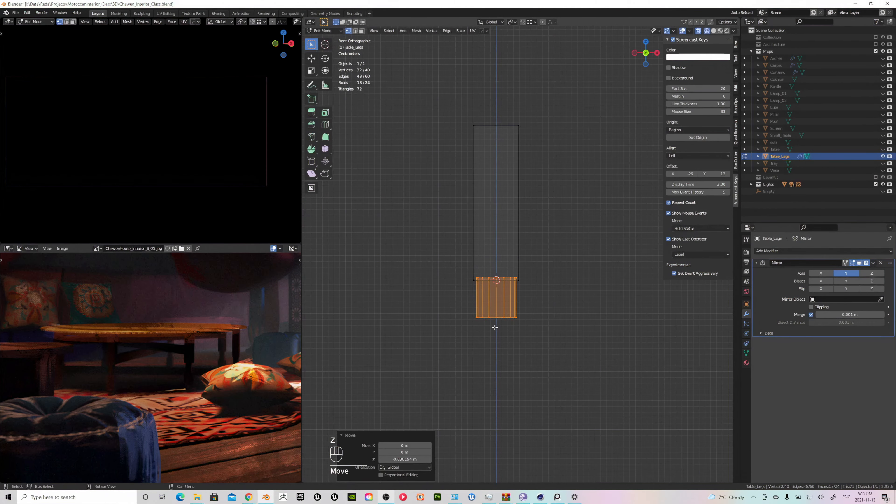
Select the cylinder's bottom ring of vertices and move it down about 0.112 m along Z
scroll(502, 338, "down", 4)
scroll(494, 300, "up", 2)
left_click_drag(461, 272, 534, 306)
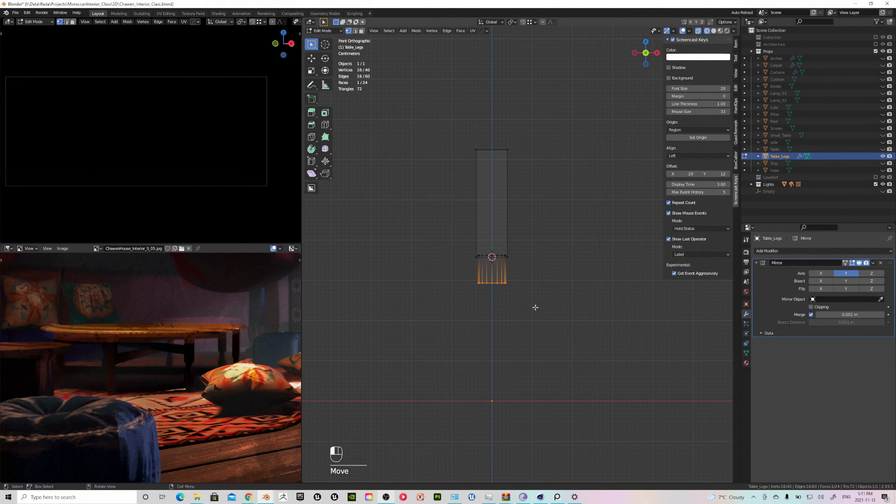
key("g")
key("z")
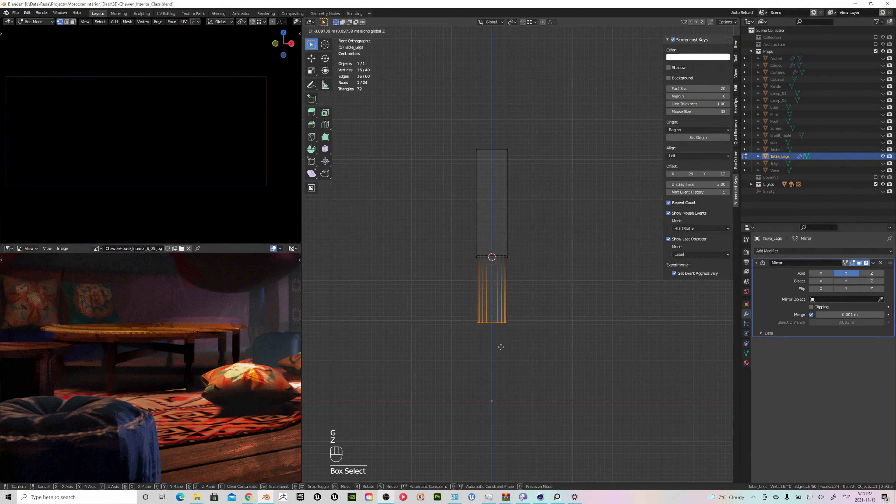
left_click(500, 343)
scroll(494, 303, "up", 2)
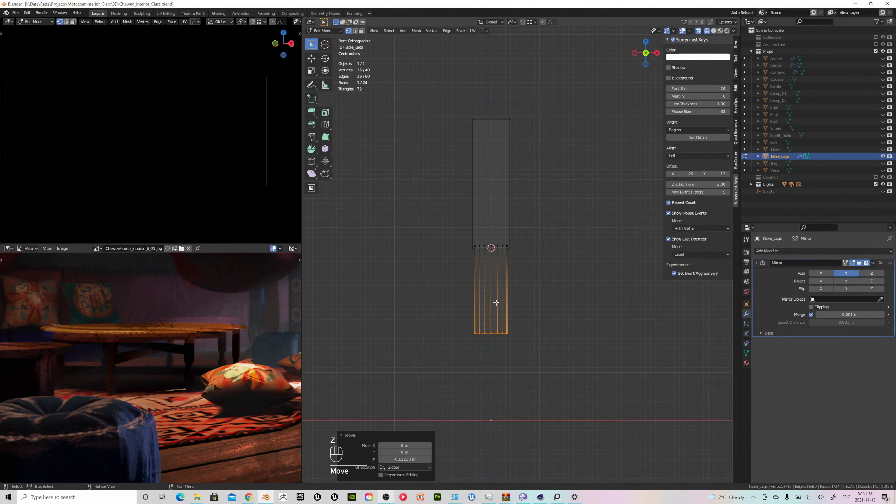
Add one centered loop cut around the cylinder and bevel it to a 0.123 m width with 2 segments
key("ctrl+r")
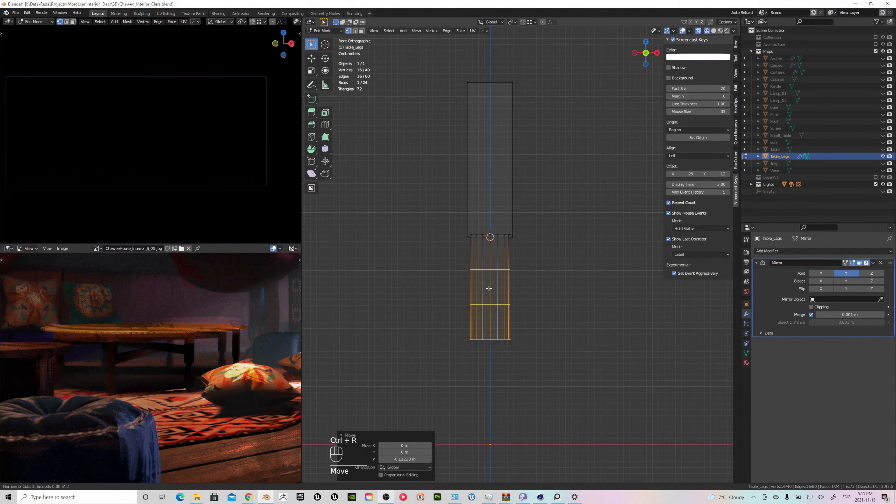
left_click(489, 289)
right_click(491, 293)
key("ctrl+b")
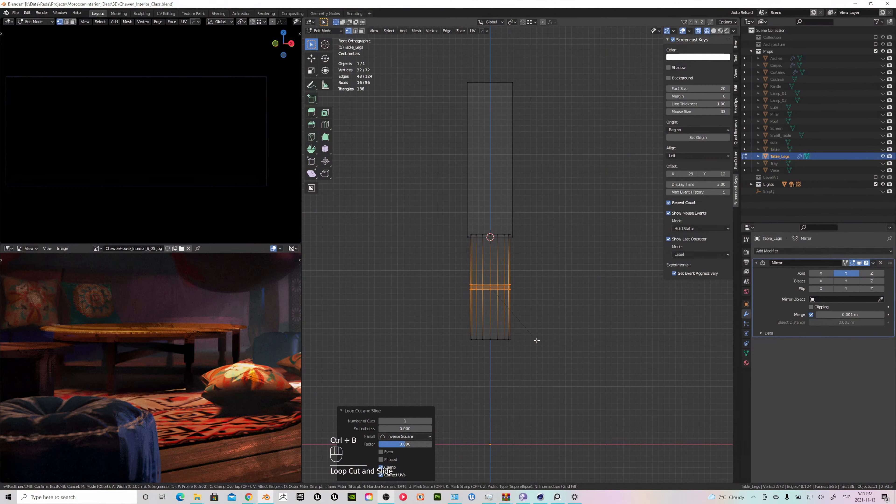
scroll(542, 348, "up", 1)
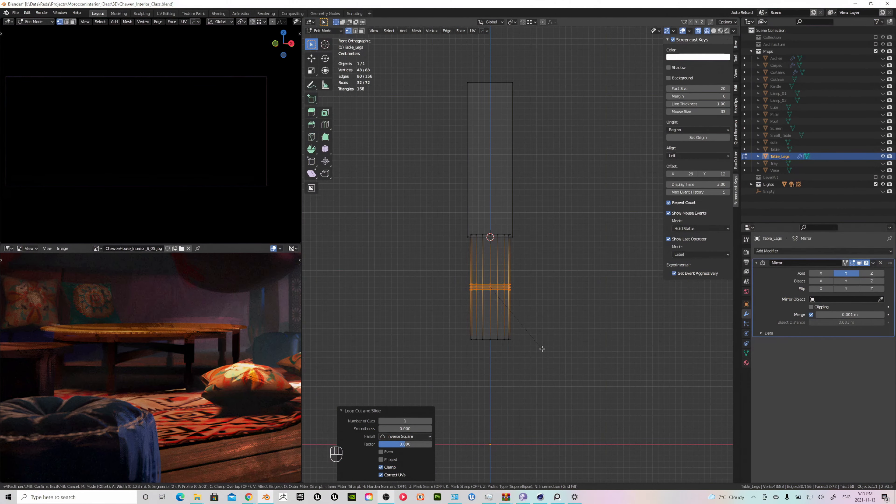
left_click(541, 348)
Select the middle edge loop of the beveled band and scale it by 0.762 to form a groove
key("KP_Decimal")
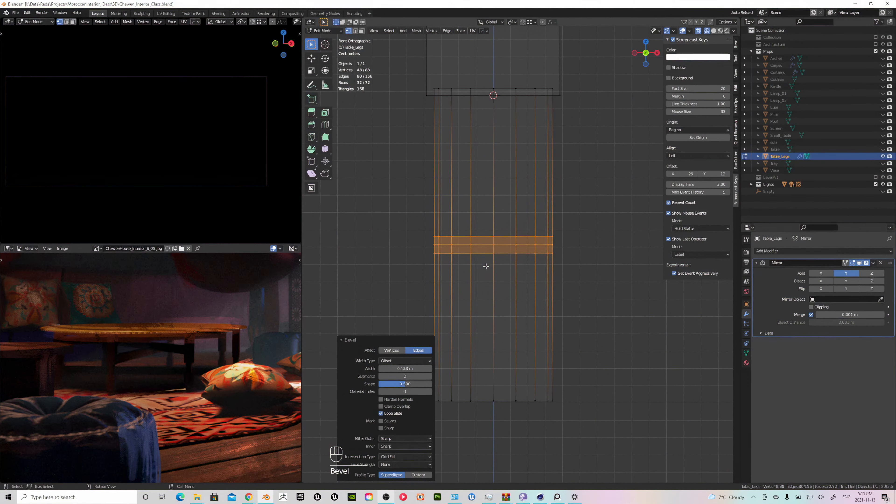
left_click(485, 244)
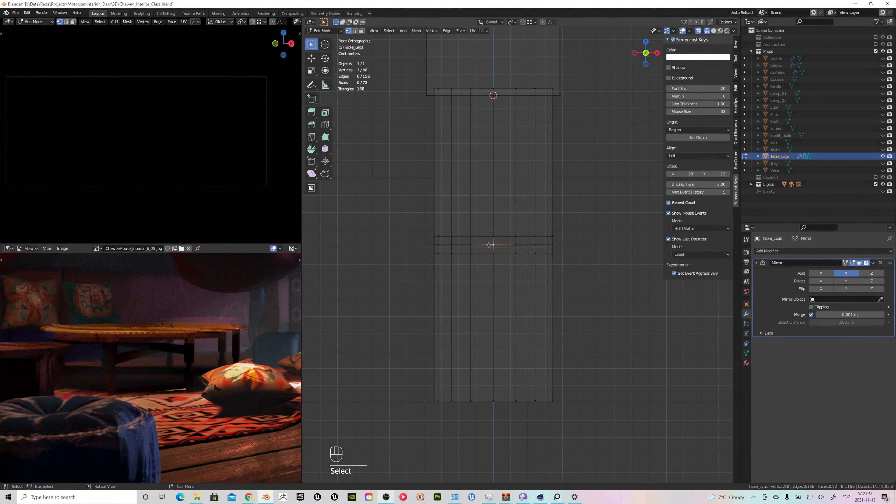
left_click(492, 245, "alt")
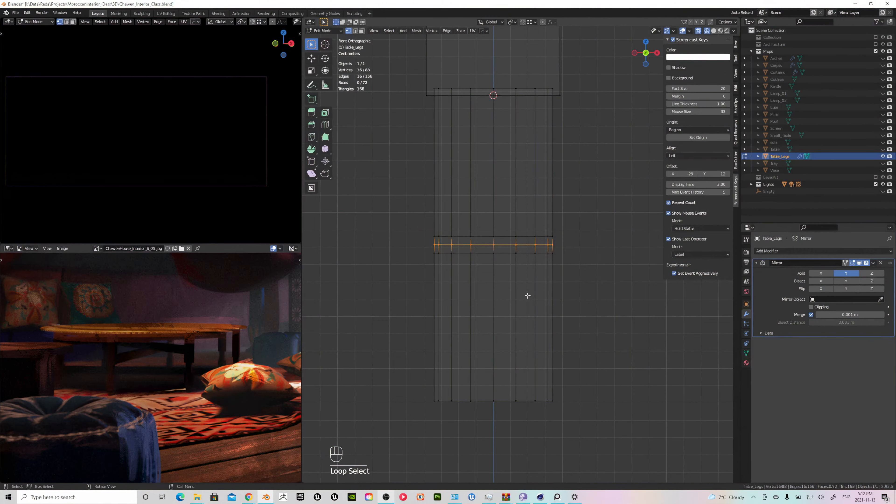
key("s")
left_click(518, 284)
scroll(522, 293, "down", 6)
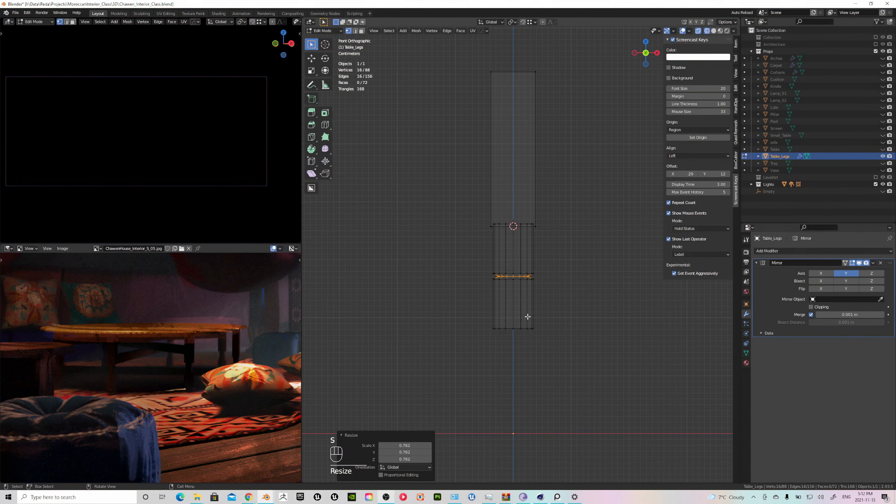
scroll(529, 318, "down", 2)
Select the whole upper post block and duplicate it straight down about 0.44 m along Z, to the cylinder's lower end
key("Tab")
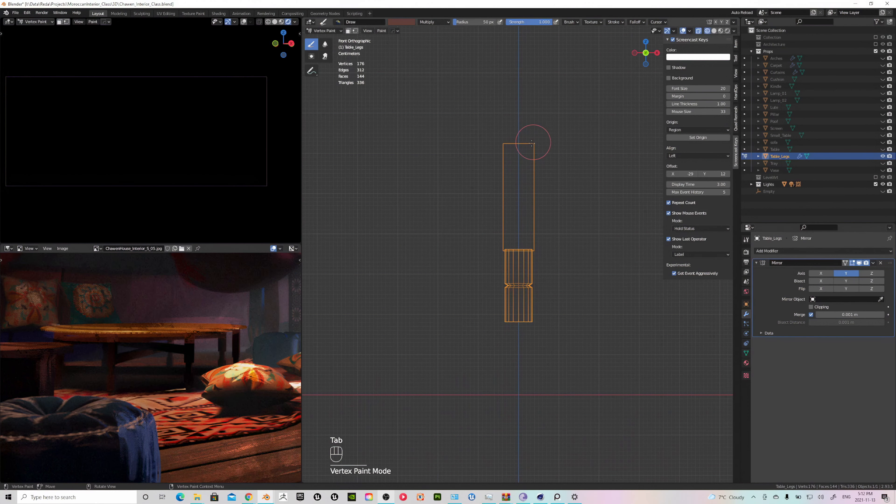
key("Tab")
left_click(572, 174)
left_click(535, 145)
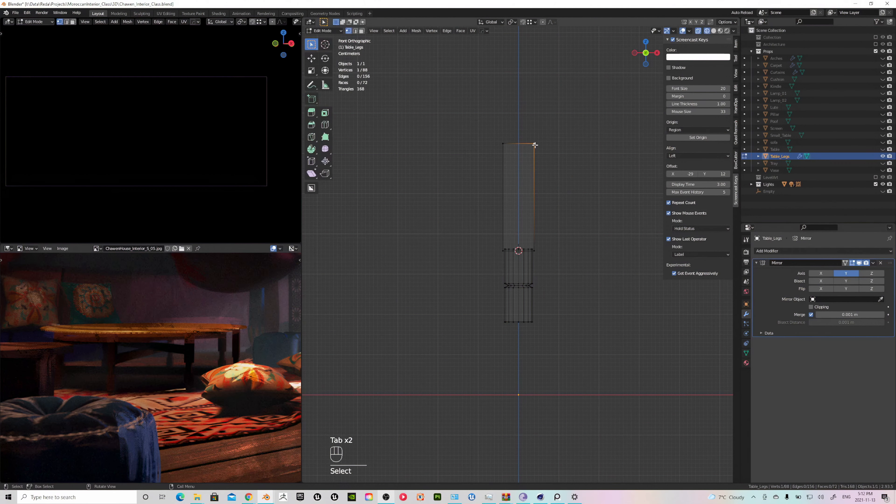
key("l")
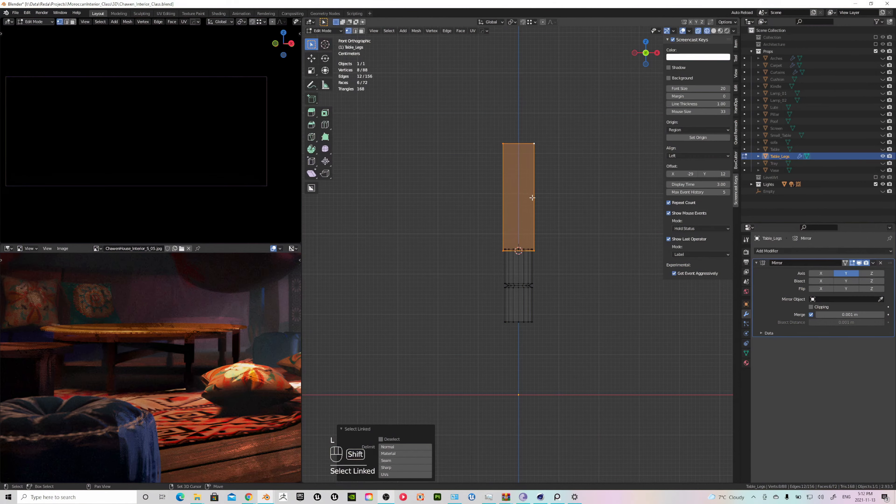
key("shift+d")
key("z")
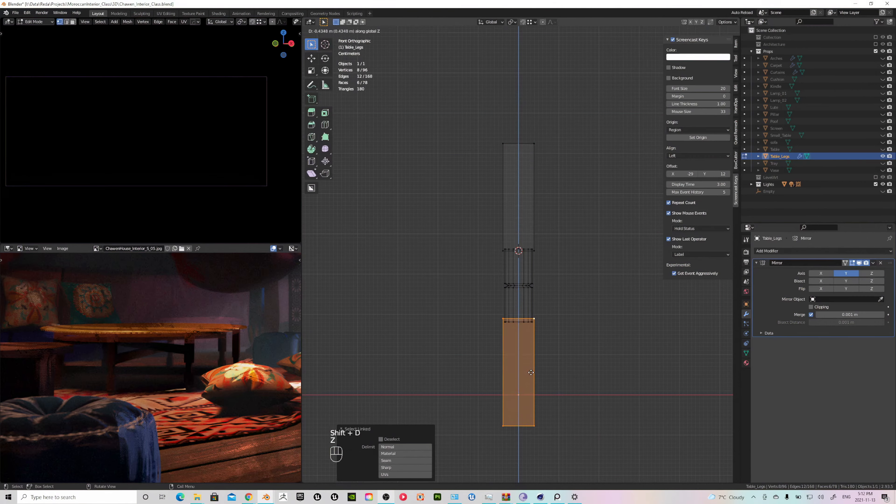
left_click(531, 374)
Shorten the duplicated block by moving its bottom vertices up about 0.174 m along Z
left_click_drag(483, 403, 576, 463)
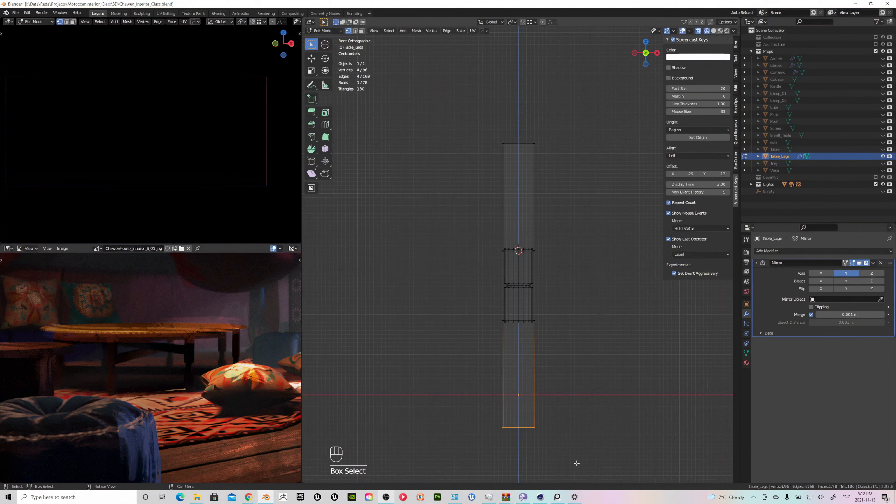
key("g")
key("z")
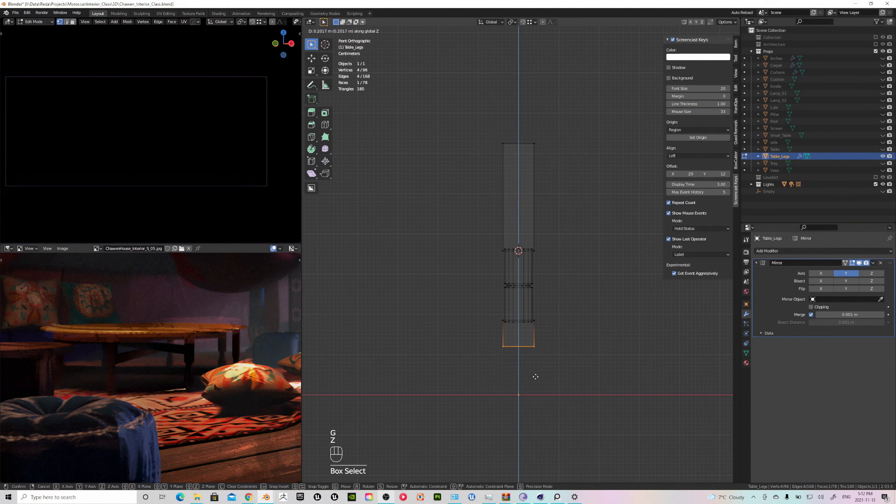
left_click(535, 388)
Select the linked grooved cylinder and duplicate it down along Z so its groove sits just below the lower block
scroll(537, 349, "down", 2)
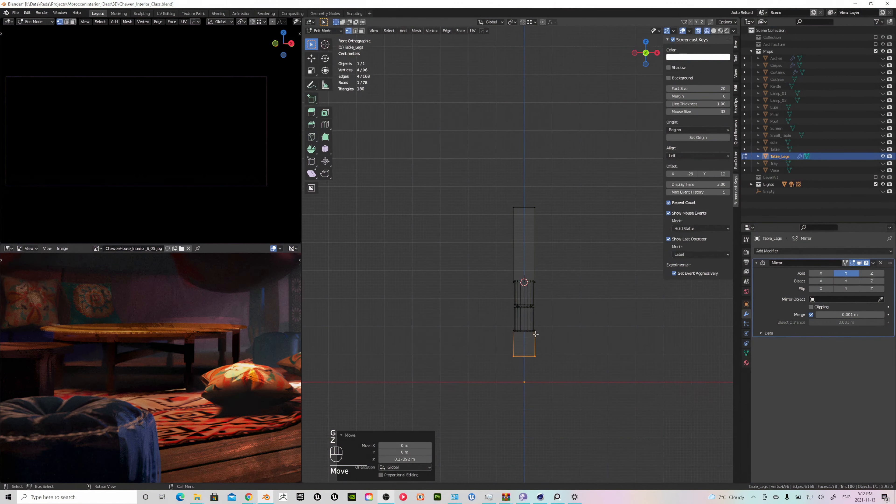
scroll(535, 334, "up", 1)
middle_click_drag(535, 336, 518, 295, "shift")
scroll(517, 294, "up", 2)
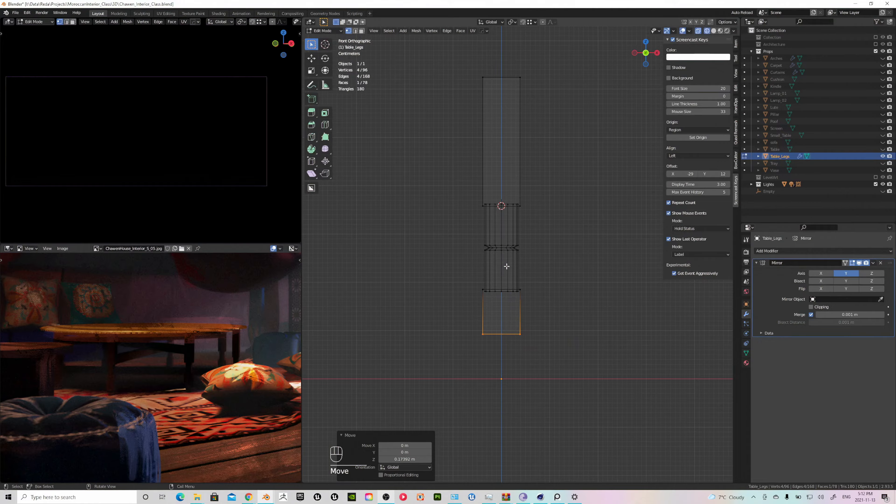
left_click(505, 250)
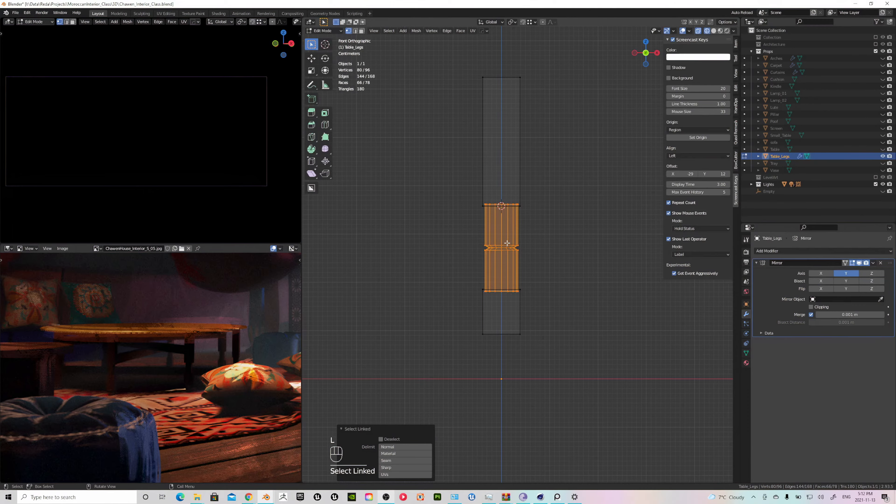
key("shift+d")
key("z")
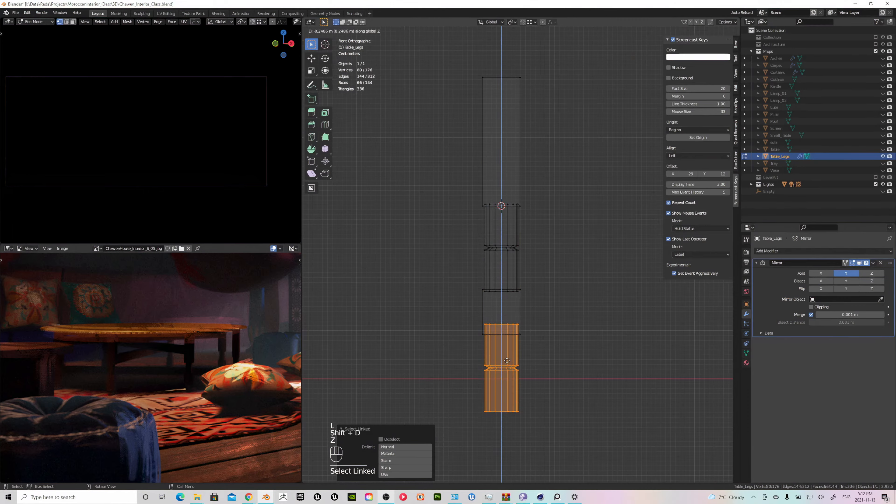
left_click(513, 341)
Select the bottom ring of the duplicated cylinder and move it up about 0.065 m along Z
left_click_drag(470, 371, 526, 410)
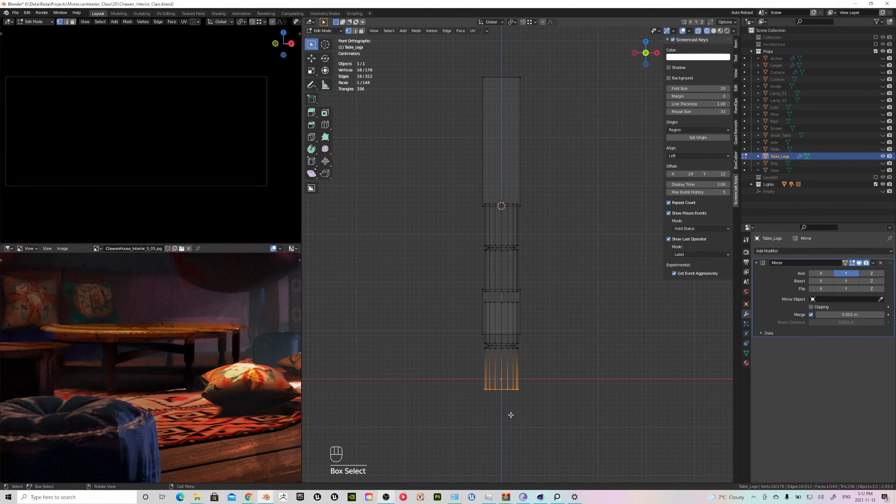
key("g")
key("z")
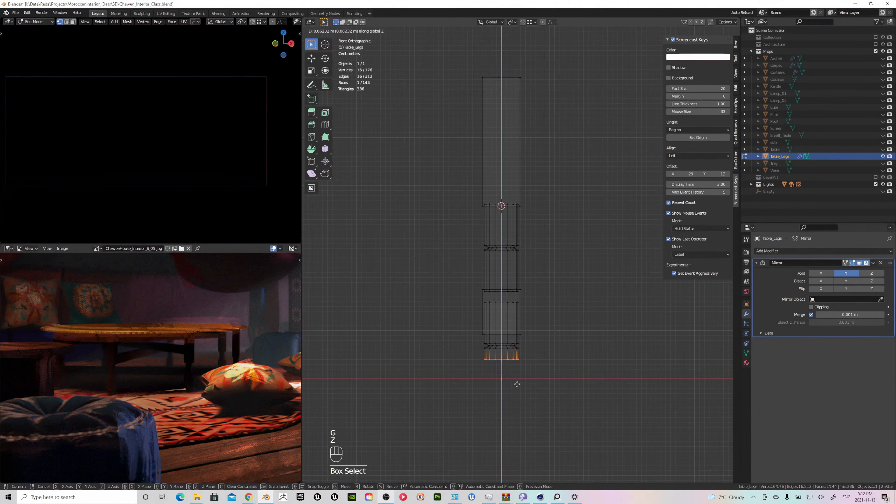
left_click(517, 384)
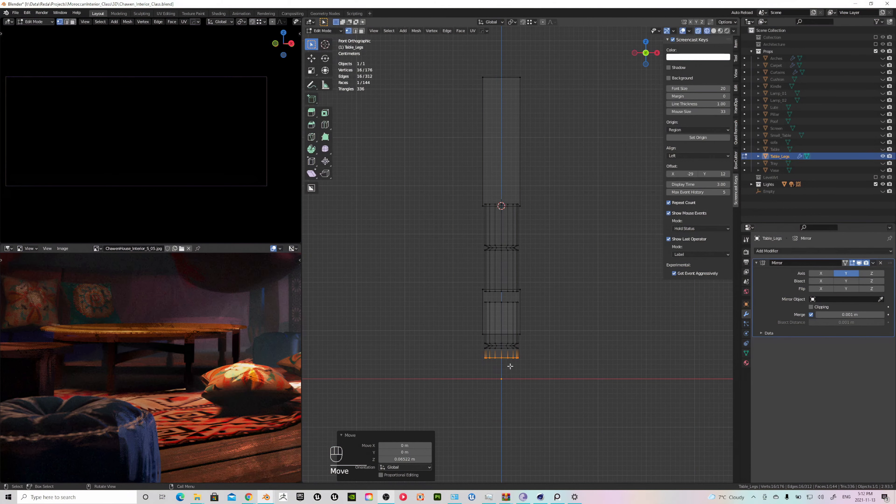
Select the top ring of the duplicated cylinder inside the lower block and move it down about 0.046 m along Z
scroll(505, 355, "up", 1)
left_click_drag(465, 284, 543, 305)
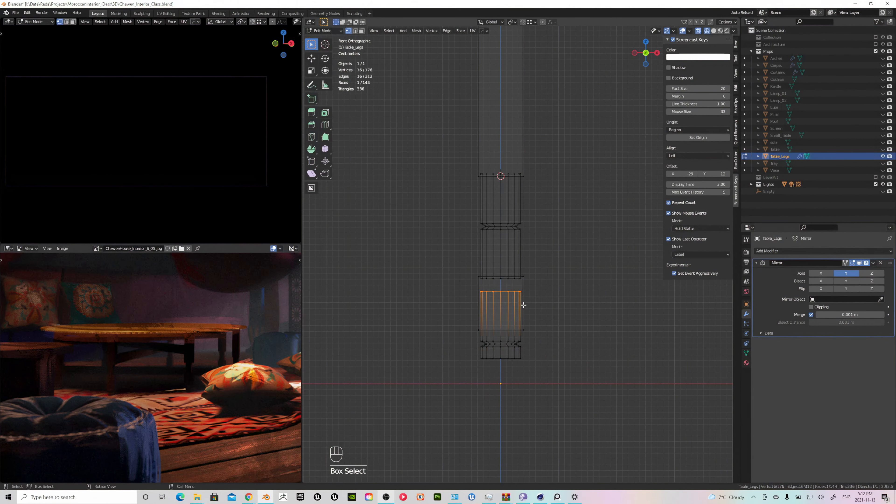
key("g")
key("z")
left_click(526, 327)
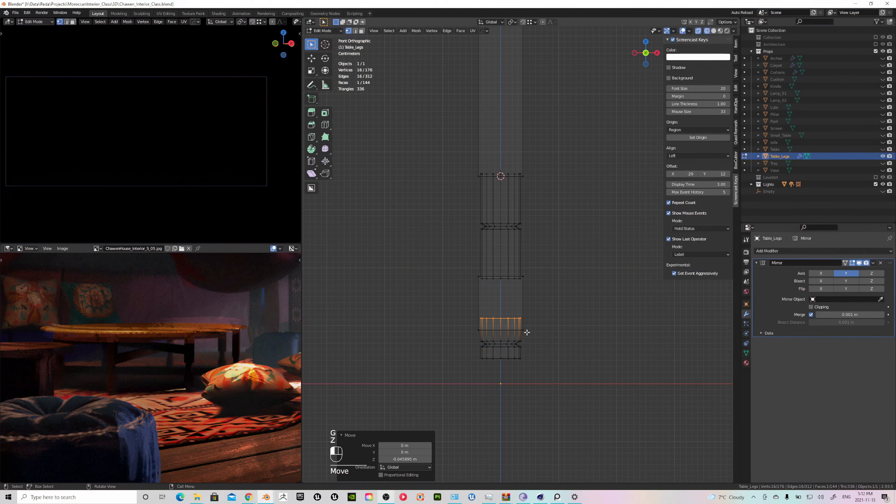
Select the lower cylinder's bottom cap face in solid shading and inset it by about 0.0086 m
scroll(527, 344, "up", 5)
key("z")
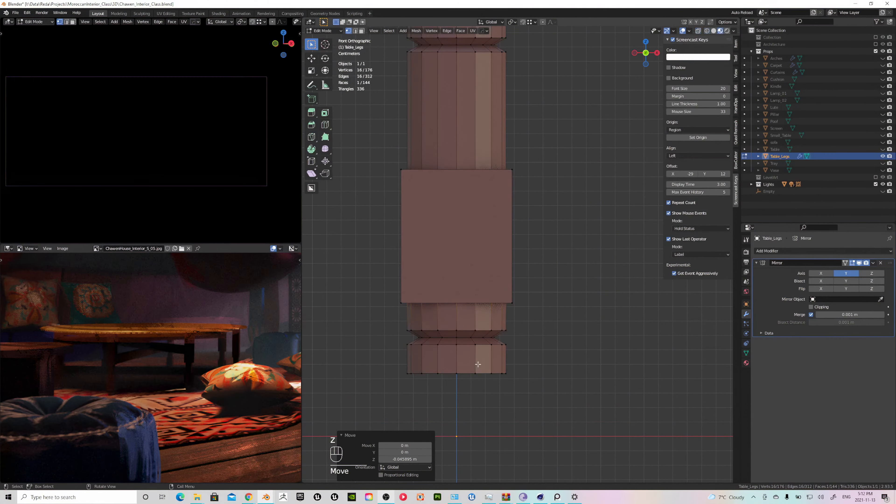
mouse_move(480, 365)
middle_mouse_down()
mouse_move(470, 362)
mouse_move(470, 329)
middle_mouse_up()
key("3")
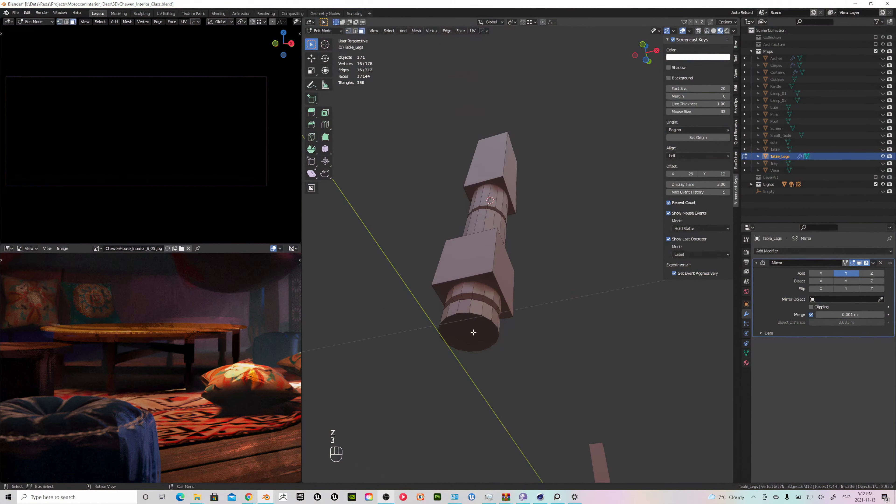
left_click(473, 333)
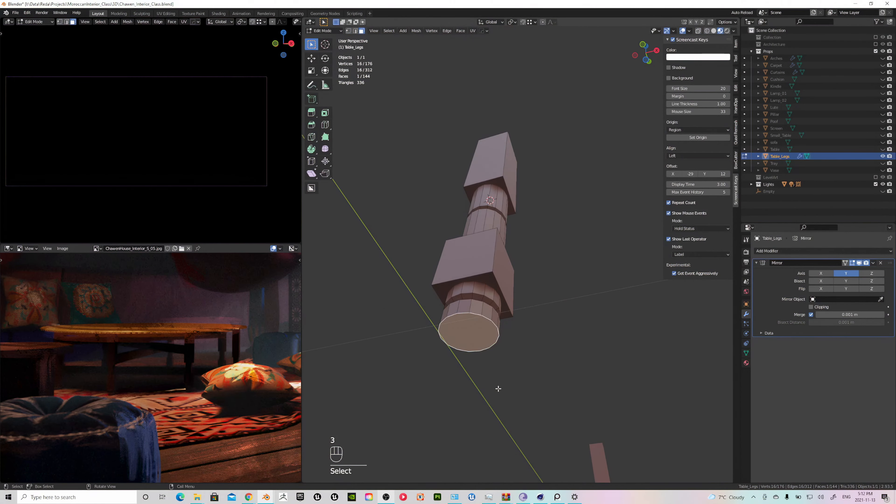
key("i")
left_click(470, 345)
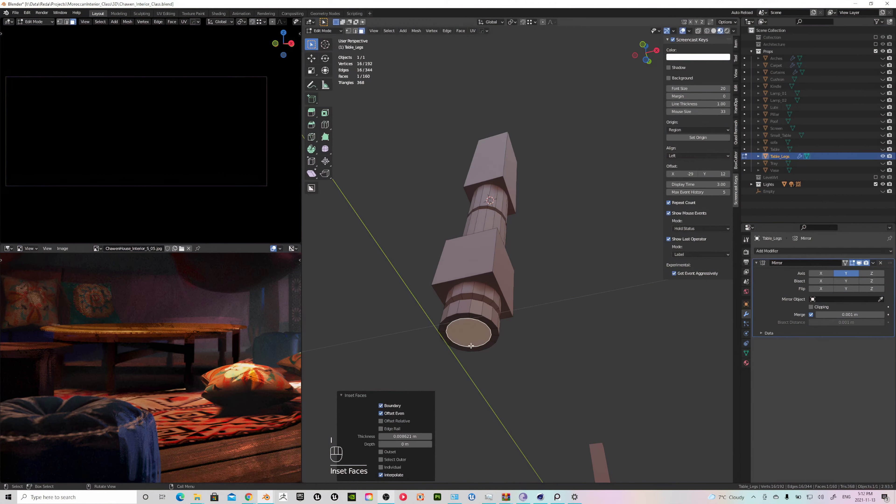
Extrude the inset face down about 0.0088 m and scale it by 1.334 so it flares to the cylinder's width
key("KP_1")
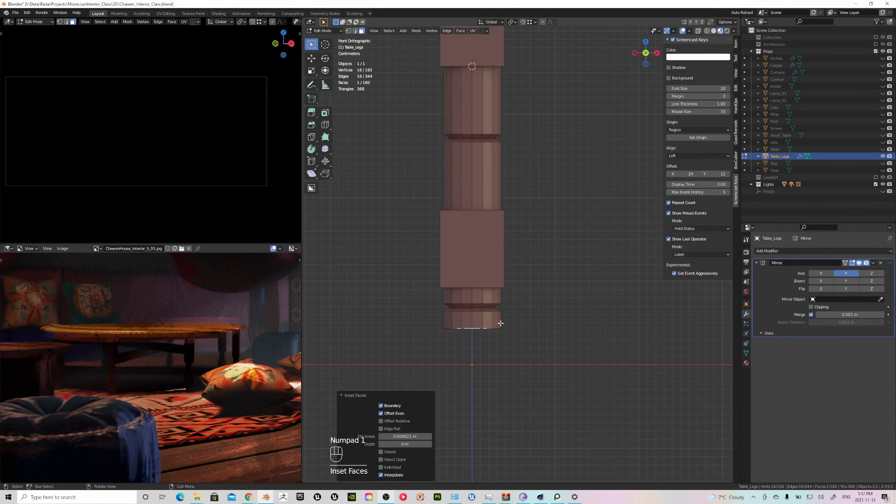
key("e")
key("z")
key("z")
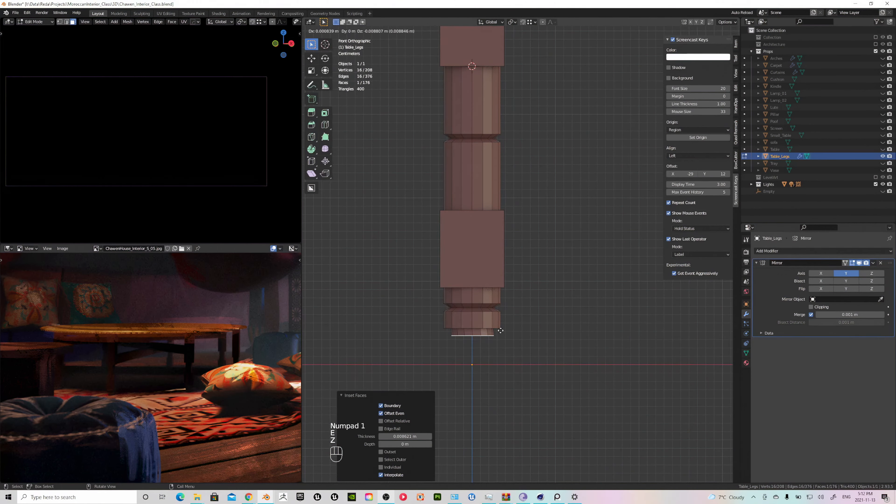
left_click(500, 330)
key("s")
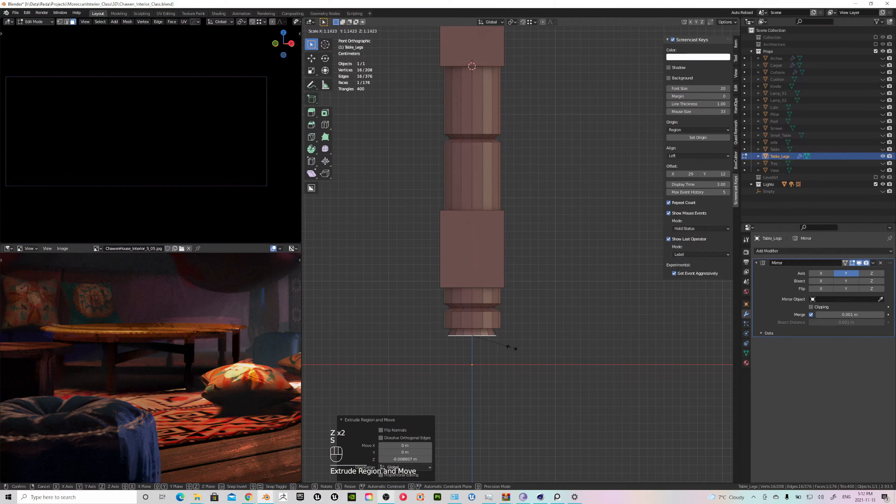
left_click(515, 347)
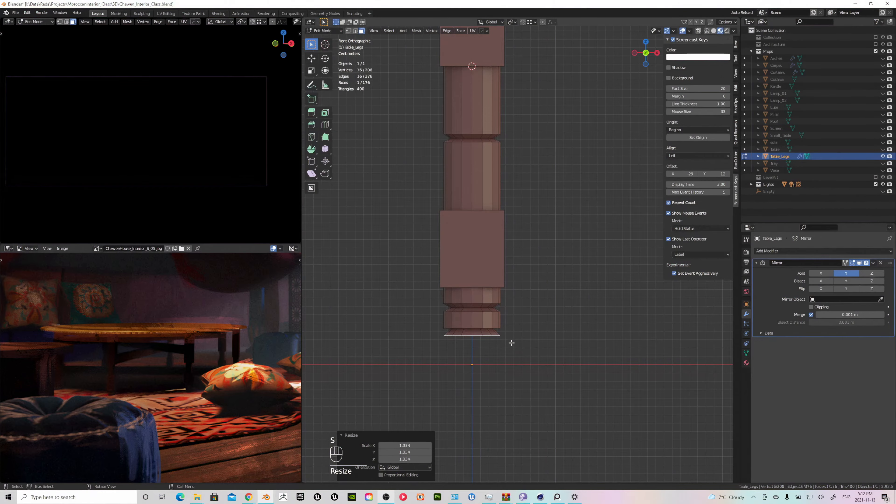
Extrude the bottom face about 0.034 m down to the ground line and scale it by 0.506 into a tapered foot
key("e")
left_click(512, 374)
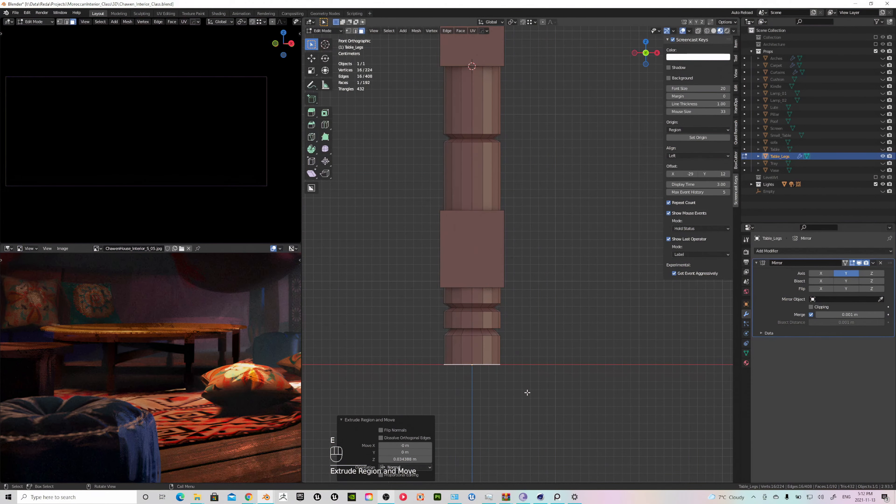
key("s")
left_click(497, 382)
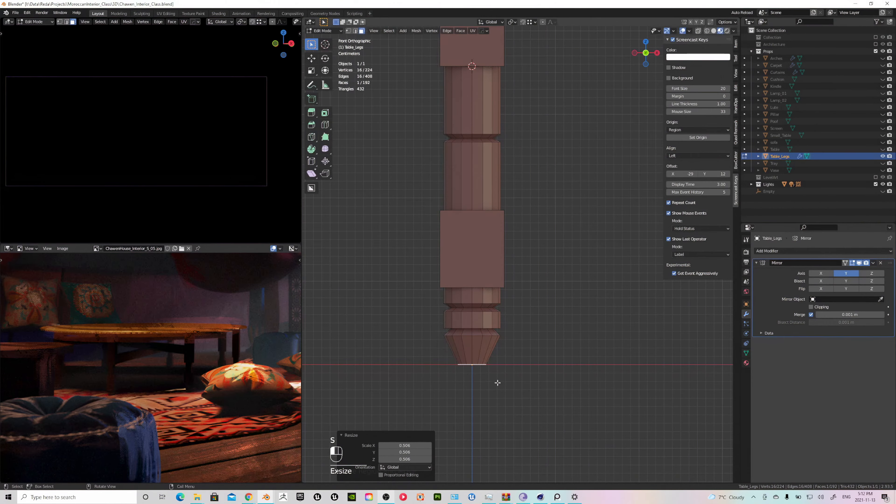
Leave mesh editing and apply the HardOps Sharpen operation to the leg, with 30° sharpness and 60° auto smooth
key("Tab")
scroll(490, 330, "down", 4)
middle_click_drag(489, 324, 542, 303)
scroll(374, 295, "up", 1)
middle_click_drag(388, 297, 458, 297, "shift")
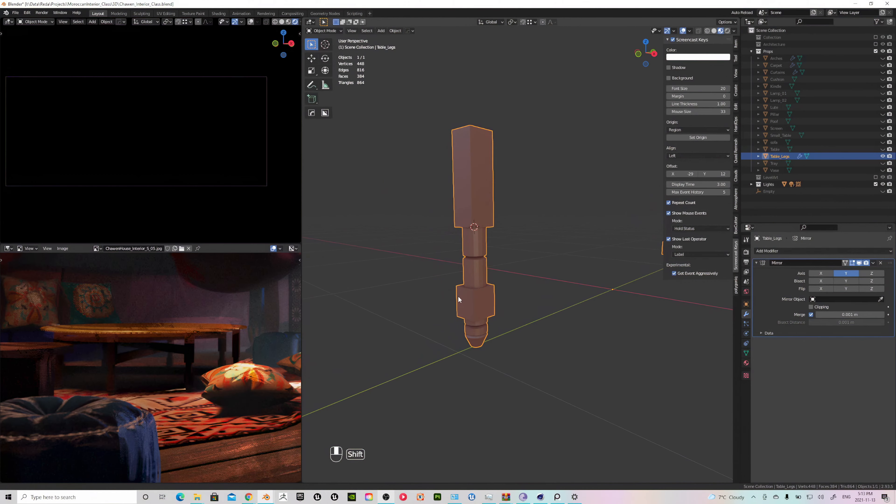
key("q")
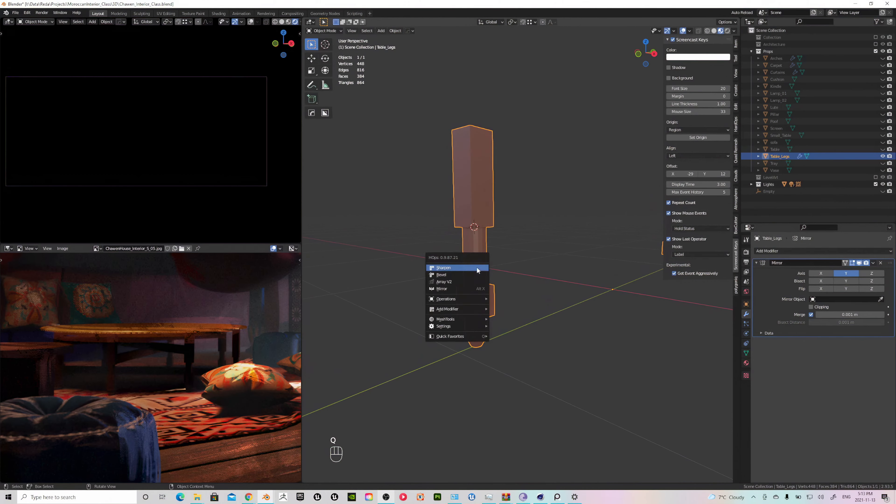
left_click(449, 268)
Select the edge loops around both cylinder grooves and the foot's upper rim, mark them sharp, and leave mesh editing
scroll(469, 291, "up", 5)
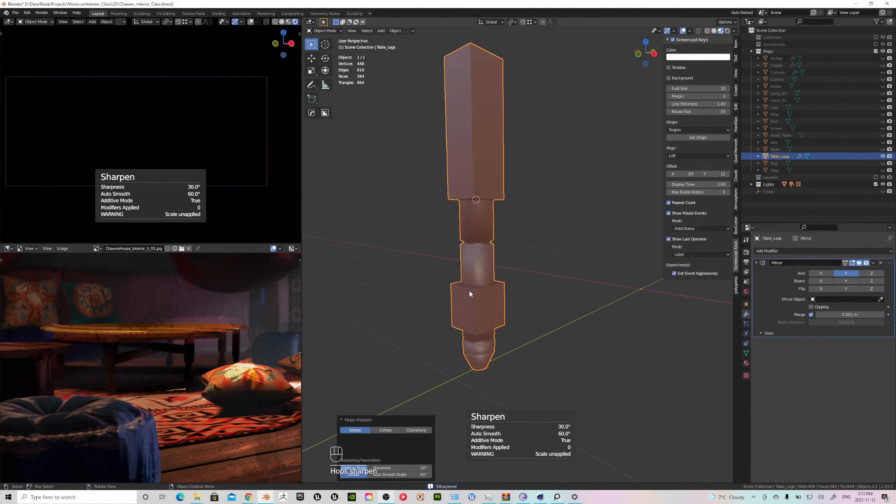
middle_click_drag(472, 270, 492, 244, "shift")
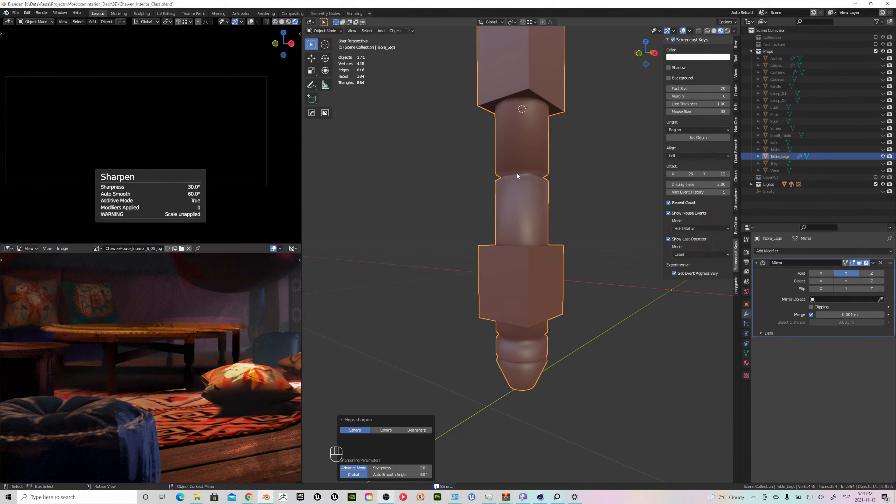
key("Tab")
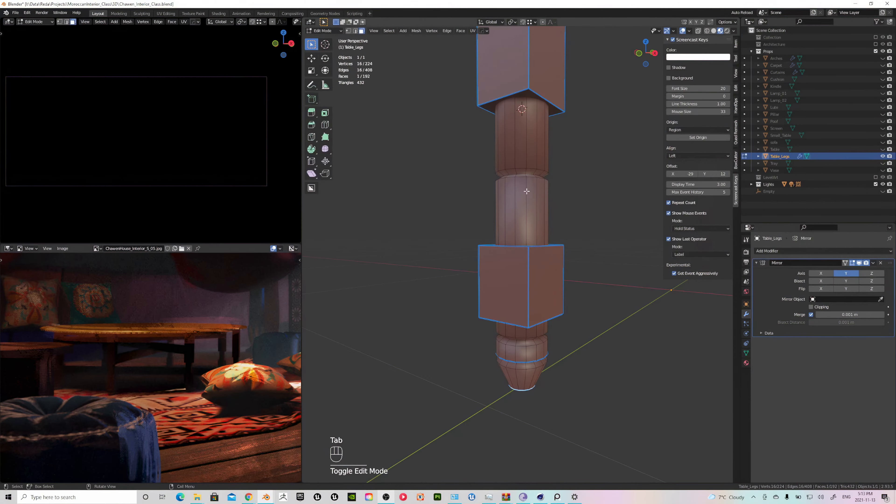
scroll(518, 192, "up", 1)
key("2")
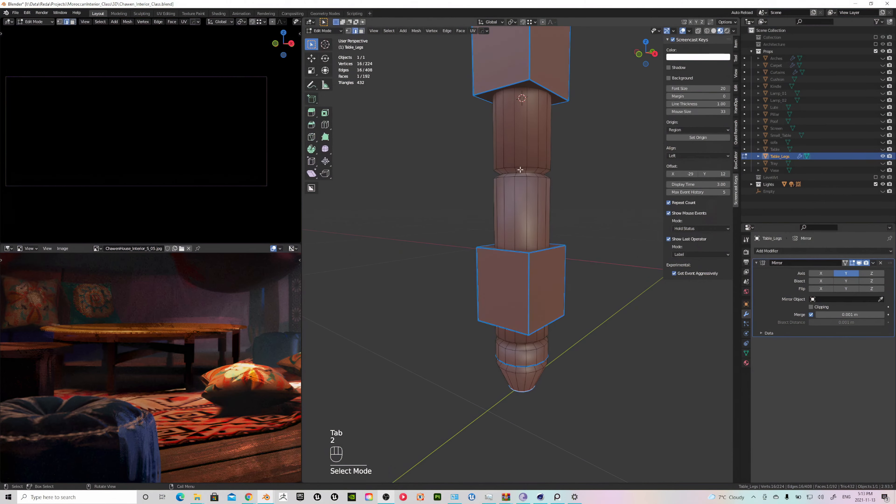
left_click(520, 169, "alt+shift")
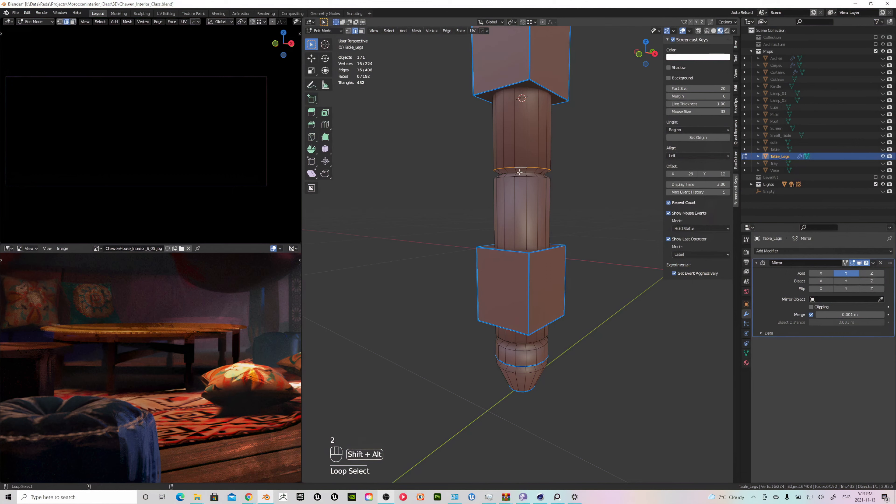
middle_click_drag(521, 176, 514, 270)
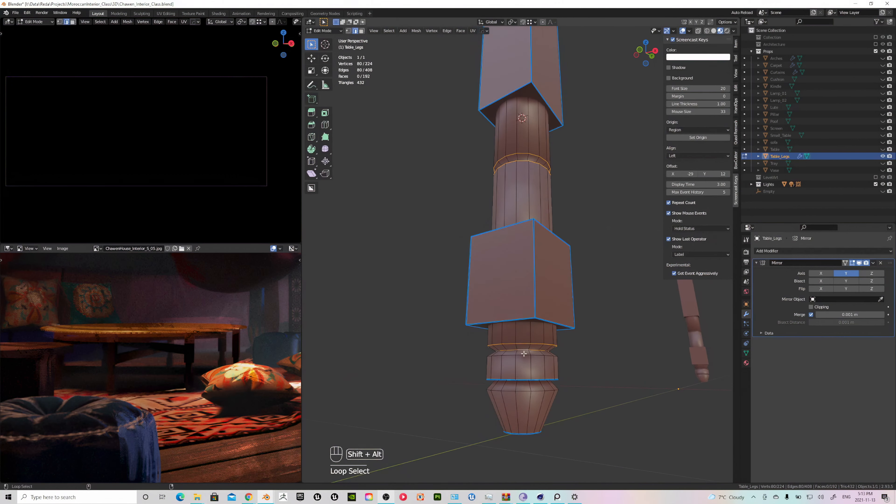
middle_click_drag(530, 378, 534, 308)
left_click(521, 381, "alt+shift")
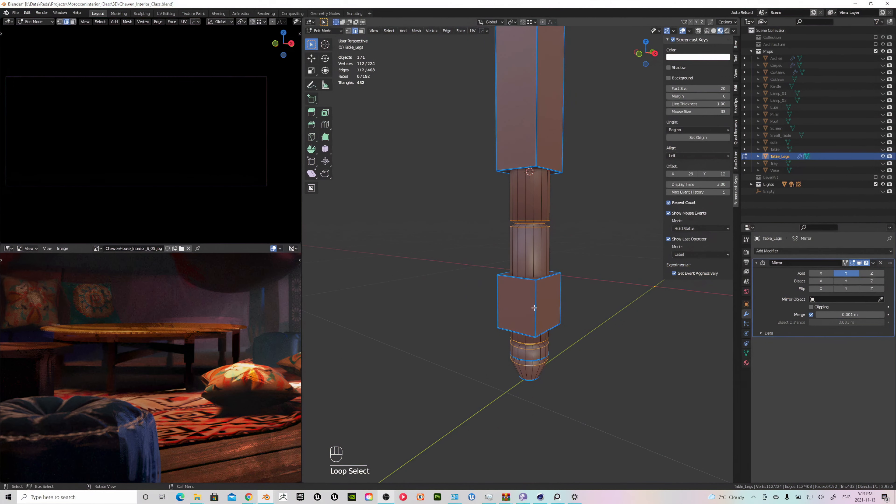
right_click(519, 228)
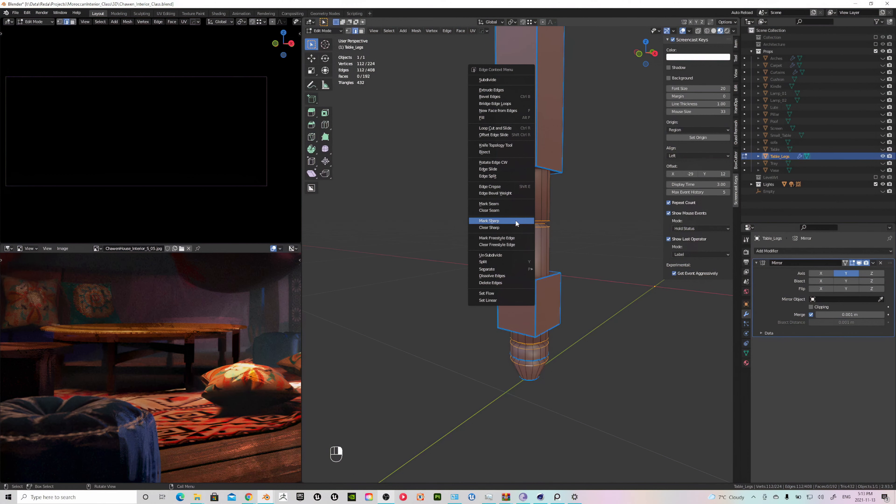
left_click(493, 222)
key("Tab")
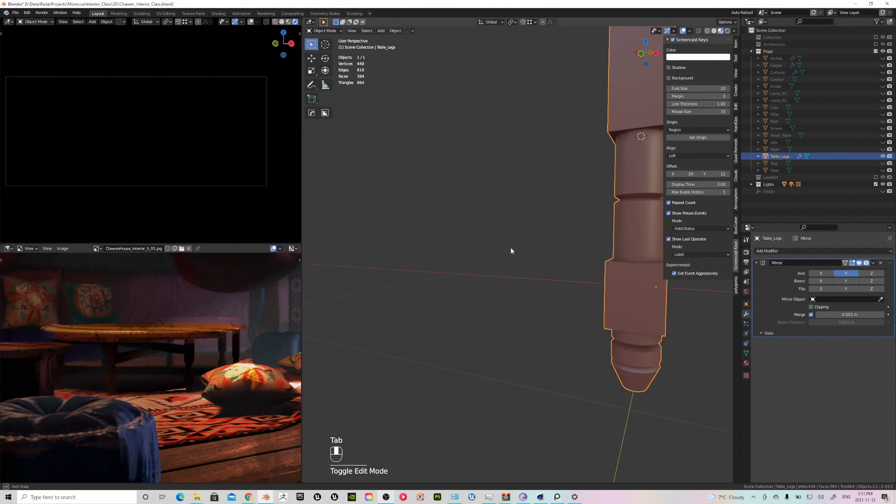
In front wireframe view, select the top vertices of the leg's lower block and move them up along Z to make it taller
scroll(510, 247, "down", 6)
scroll(536, 257, "up", 1)
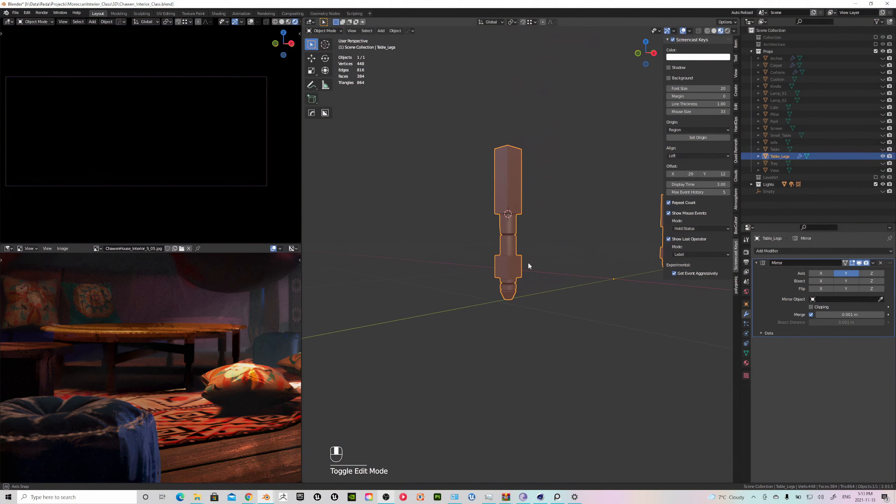
middle_click_drag(527, 266, 522, 275)
key("KP_1")
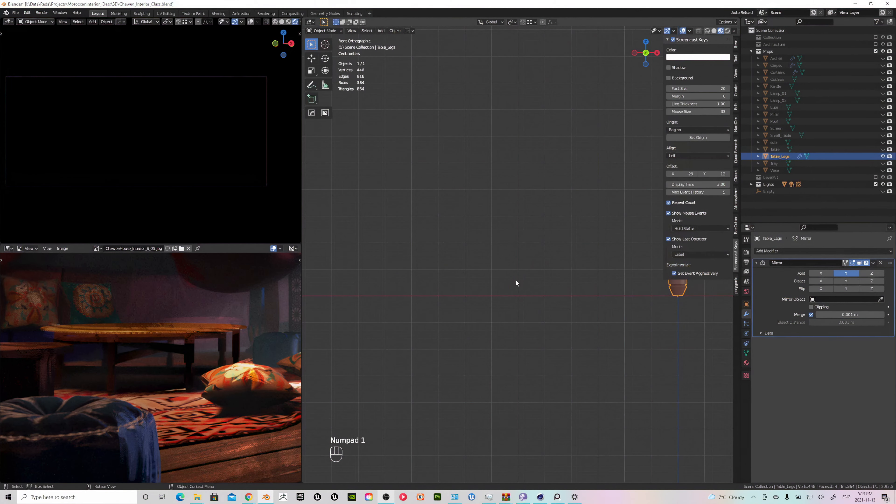
middle_click_drag(548, 304, 442, 311, "shift")
scroll(560, 292, "up", 5)
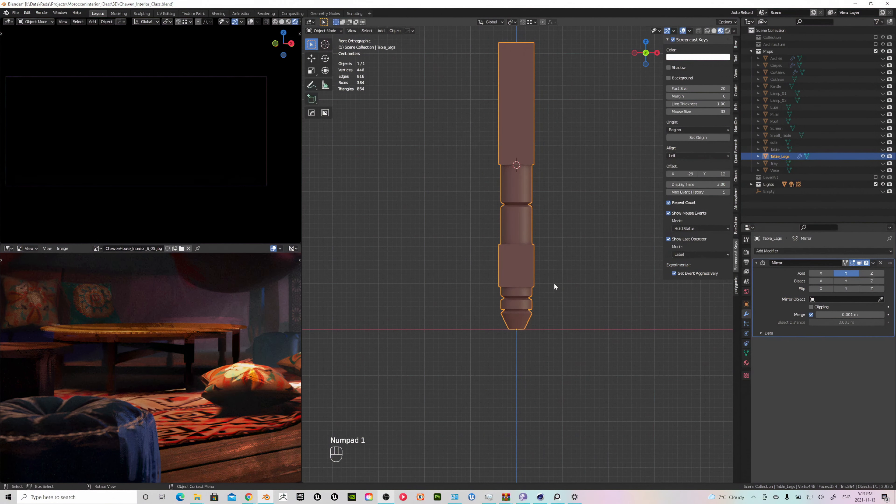
key("Tab")
scroll(511, 298, "up", 1)
key("z")
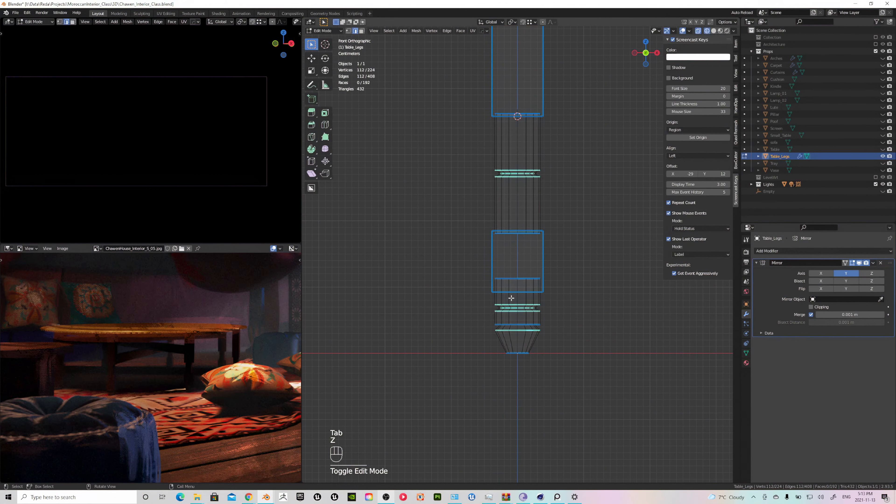
key("1")
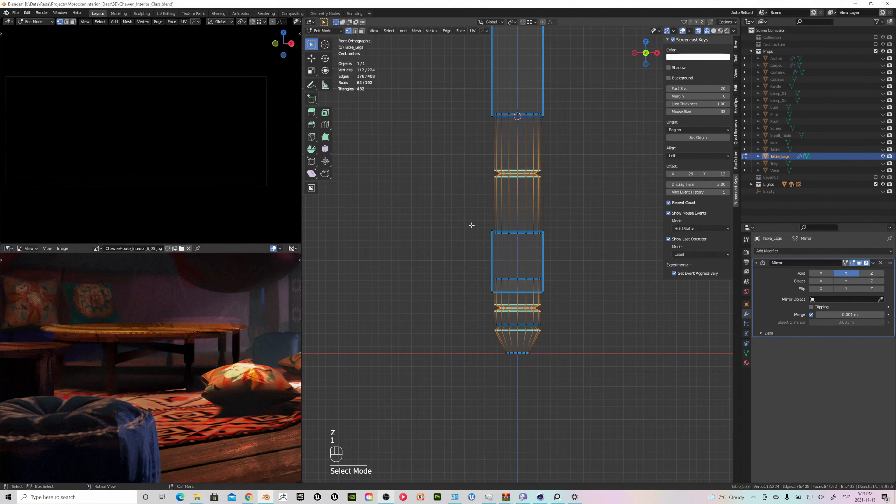
left_click_drag(455, 205, 542, 253)
key("g")
key("z")
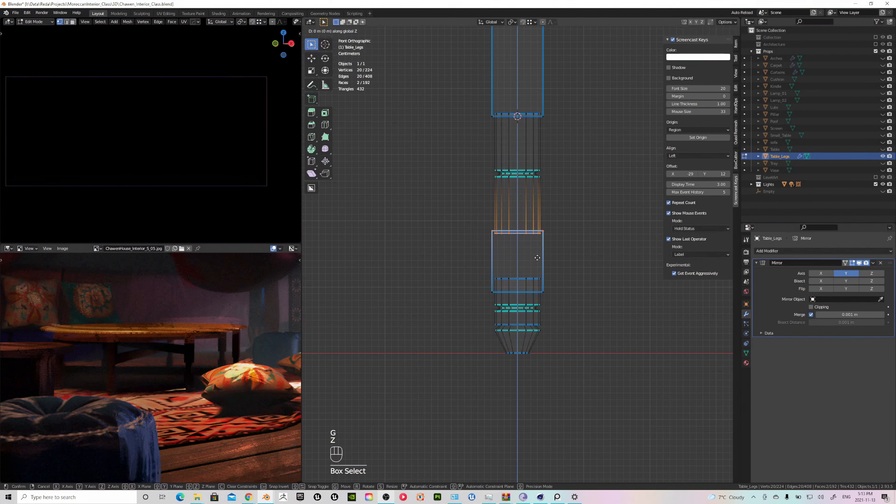
left_click(537, 240)
Move the upper cylinder's groove vertices up about 0.020 m along Z
left_click_drag(458, 150, 560, 191)
key("g")
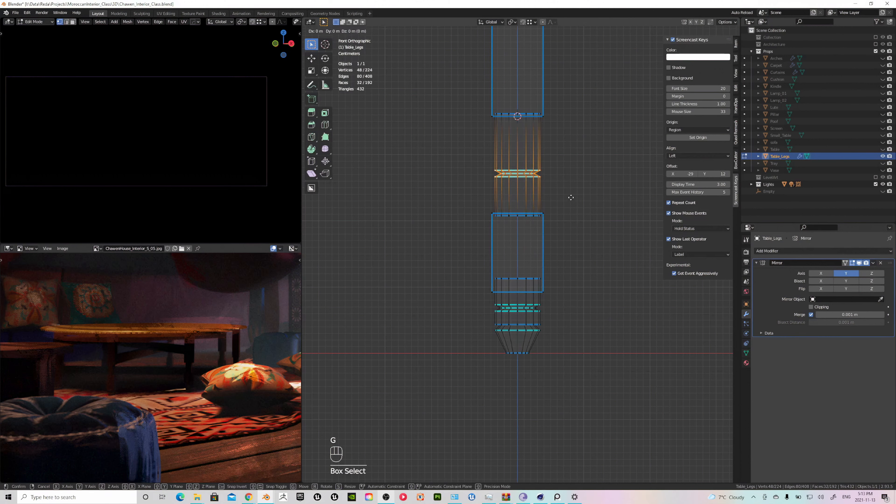
key("z")
left_click(571, 184)
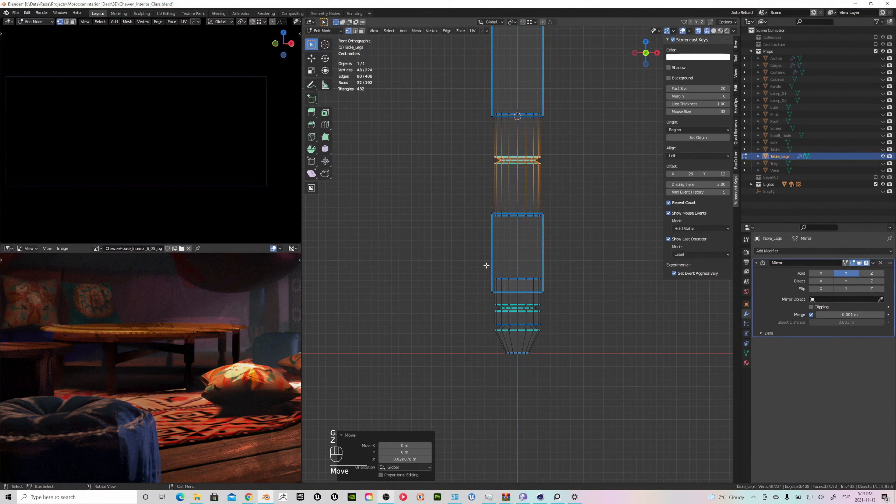
Raise the lower block's underside and lower cylinder rings along Z, leaving the foot's tip in place, and return to object mode in material preview shading
left_click_drag(456, 254, 559, 322)
left_click(472, 273)
left_click_drag(445, 249, 559, 342)
key("g")
key("z")
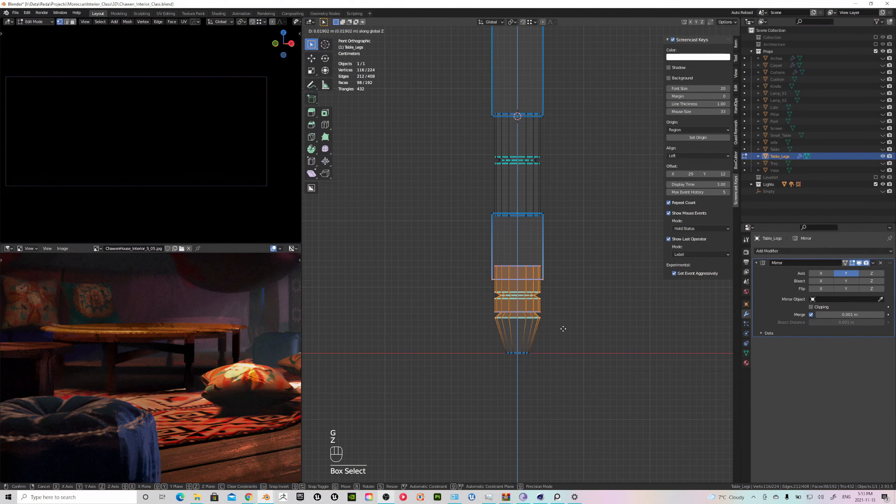
left_click(564, 325)
key("Tab")
key("z")
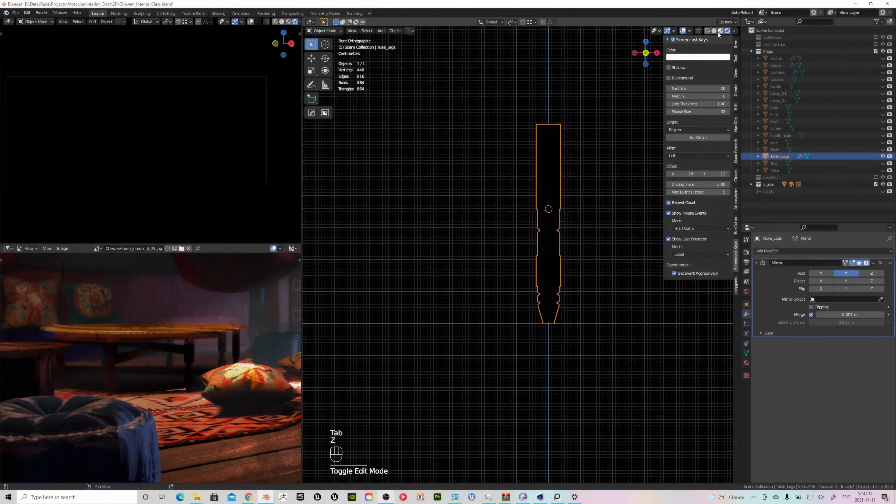
left_click(719, 30)
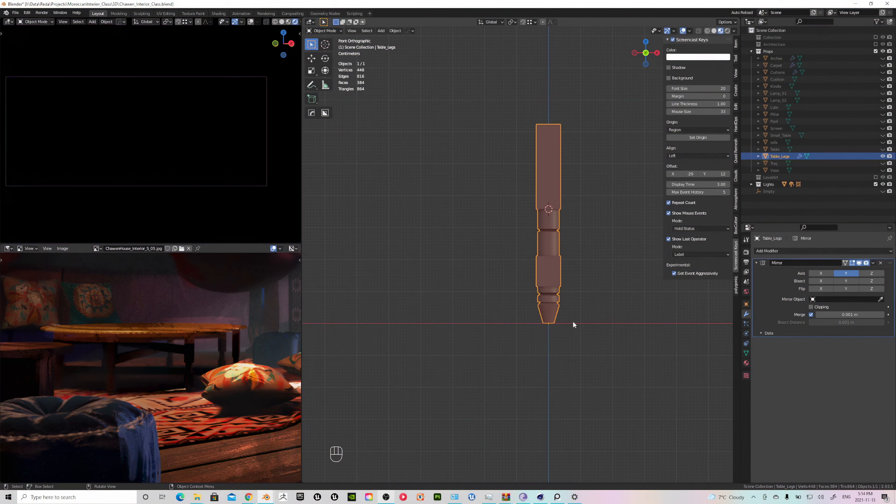
Select the top face of the leg's lower block and move it up about 0.019 m along Z
middle_click_drag(573, 322, 550, 328)
scroll(479, 309, "up", 3)
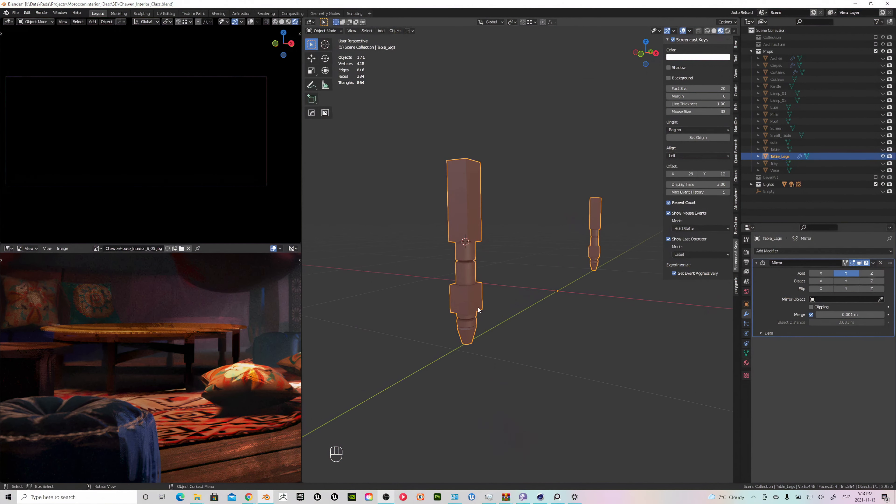
scroll(470, 303, "up", 3)
key("Tab")
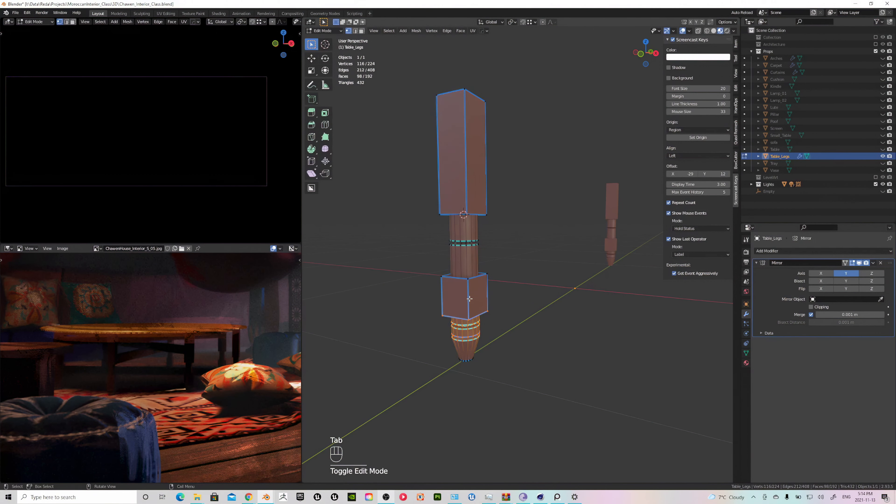
scroll(453, 285, "up", 2)
key("2")
left_click(450, 279)
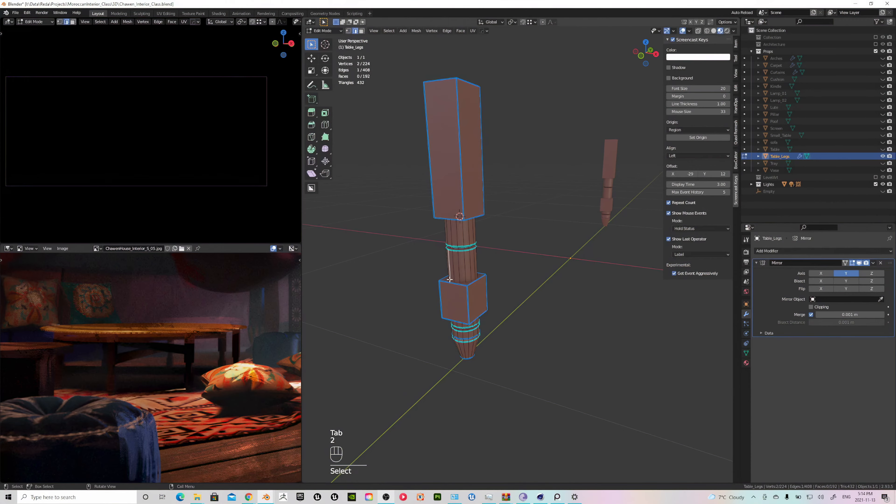
key("3")
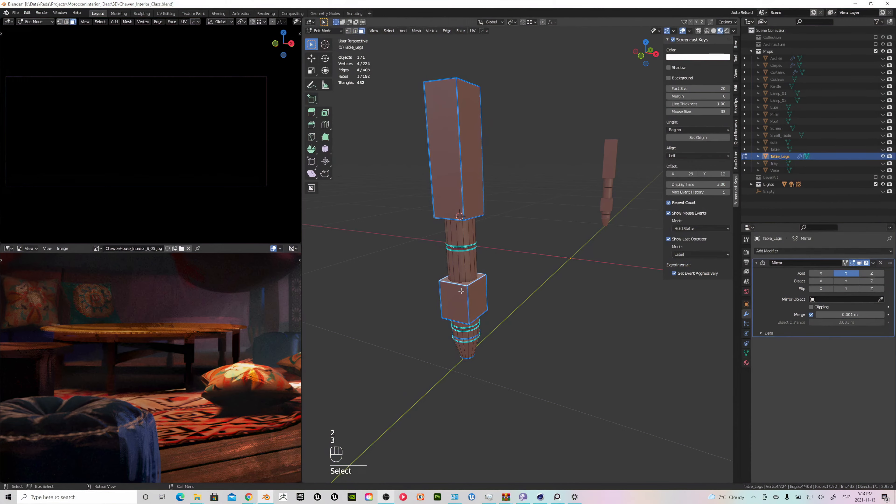
key("g")
key("z")
left_click(461, 283)
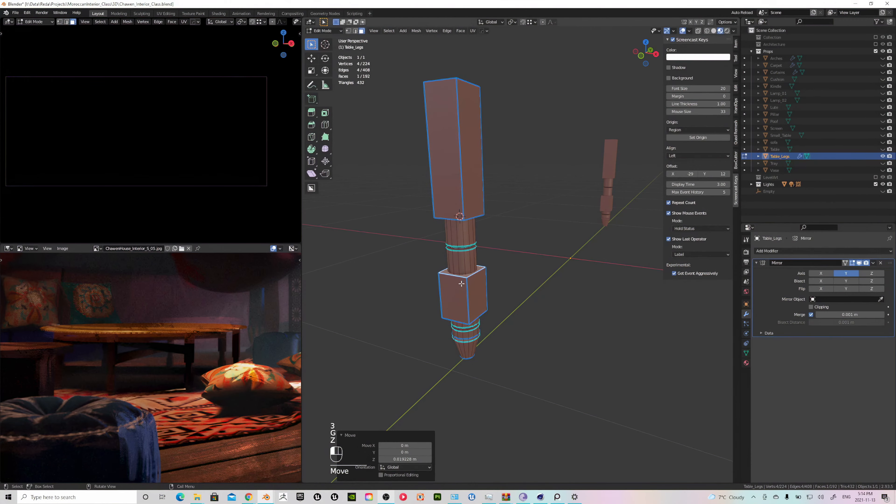
Add three evenly spaced horizontal loop cuts around the leg's upper block
key("Tab")
scroll(473, 305, "down", 4)
middle_click_drag(474, 310, 458, 288)
scroll(488, 284, "down", 1)
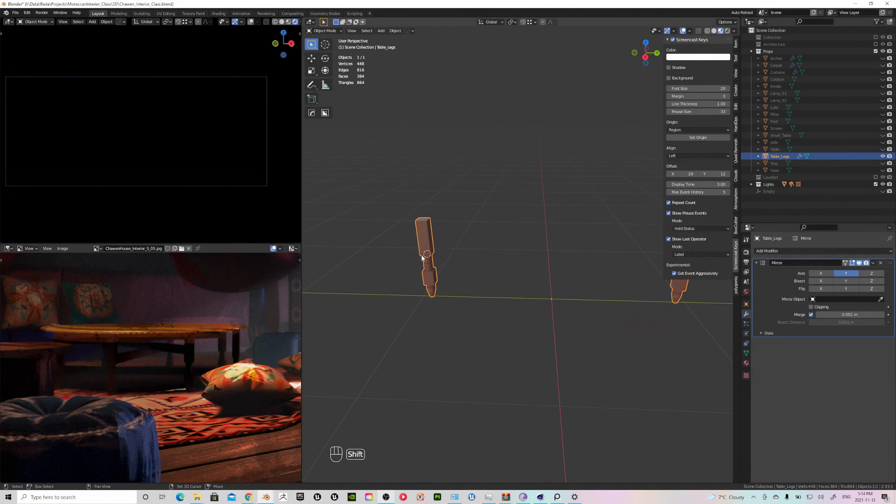
middle_click_drag(423, 258, 448, 278, "shift")
key("Tab")
scroll(447, 278, "up", 6)
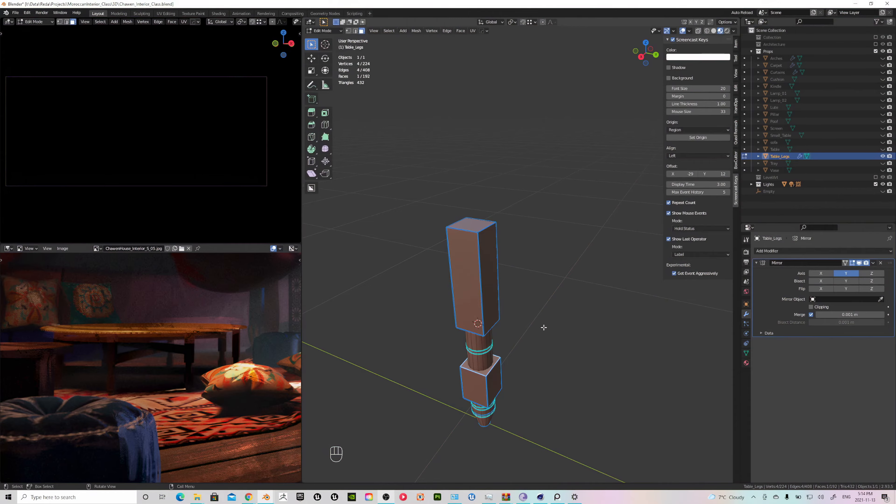
key("ctrl+r")
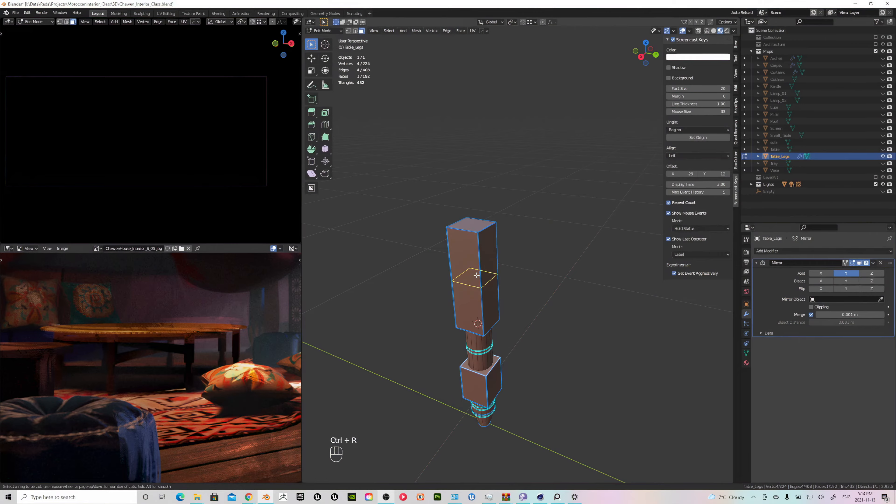
scroll(474, 277, "up", 2)
left_click(476, 276)
right_click(476, 275)
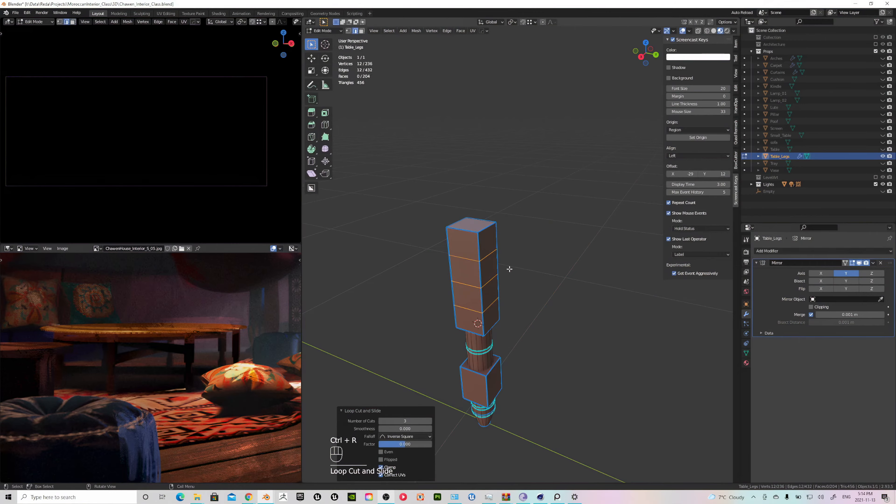
Duplicate the second face from the top on the upper block's side in place and scale the copy to 0.767
key("3")
left_click(493, 276)
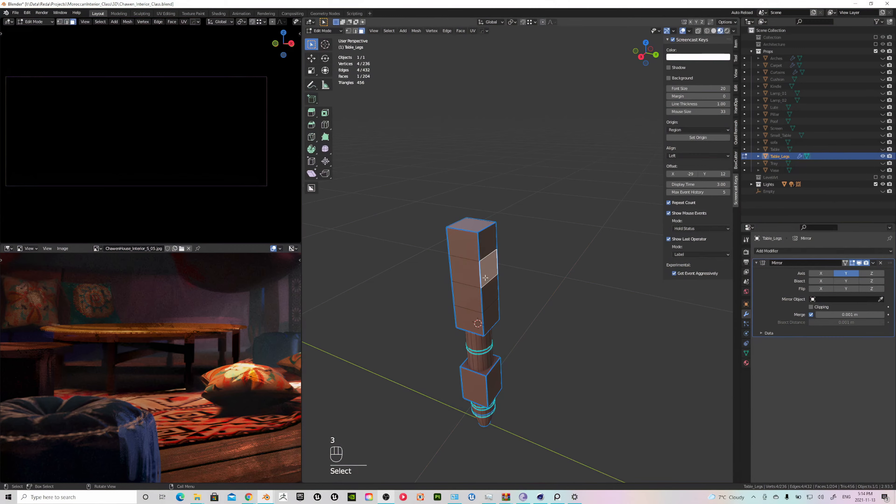
key("shift+d")
right_click(515, 272)
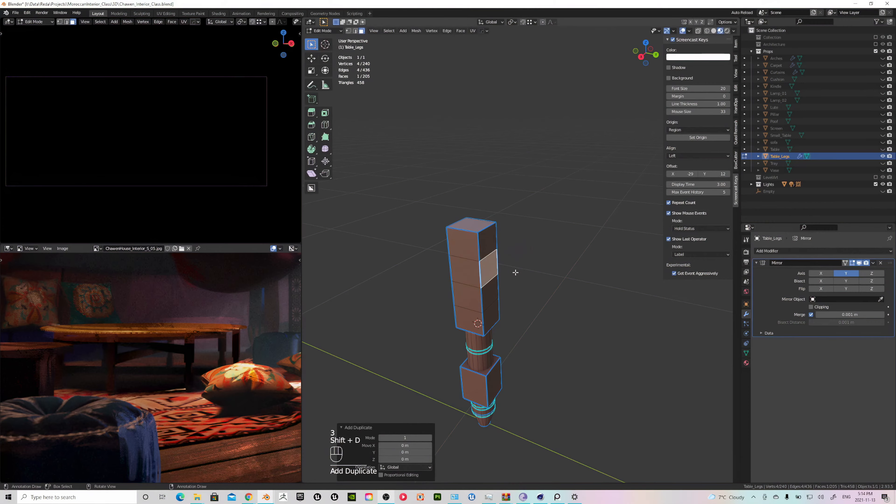
key("s")
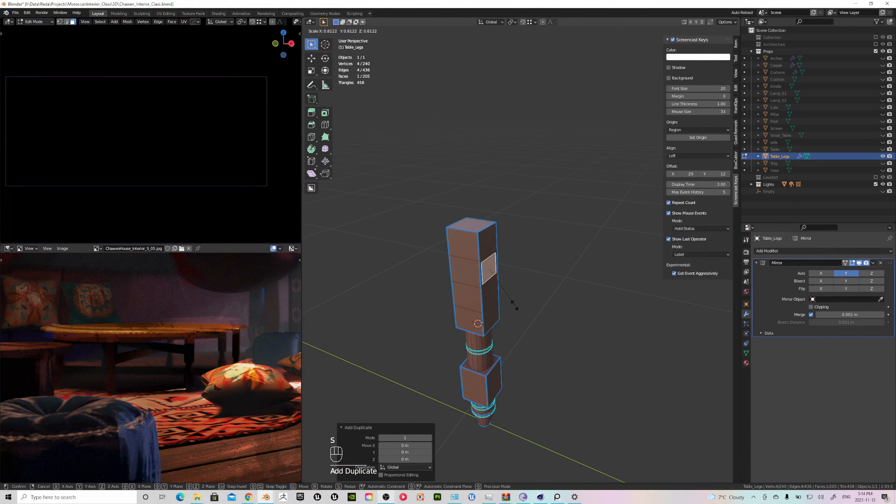
left_click(517, 294)
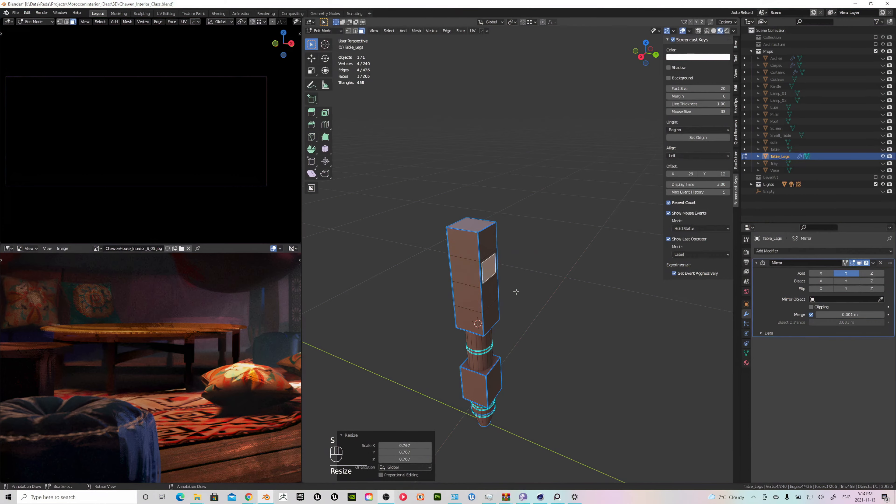
Separate the scaled face copy from the leg mesh into its own object
key("p")
left_click(493, 293)
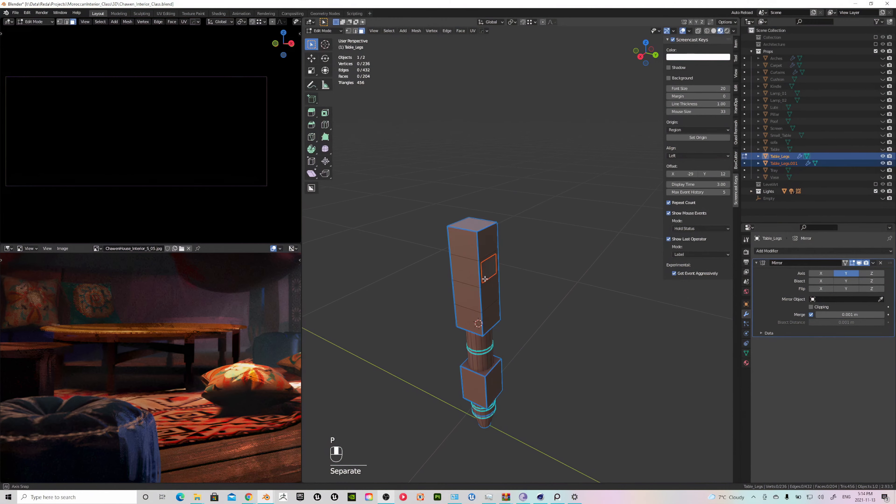
scroll(495, 285, "down", 2)
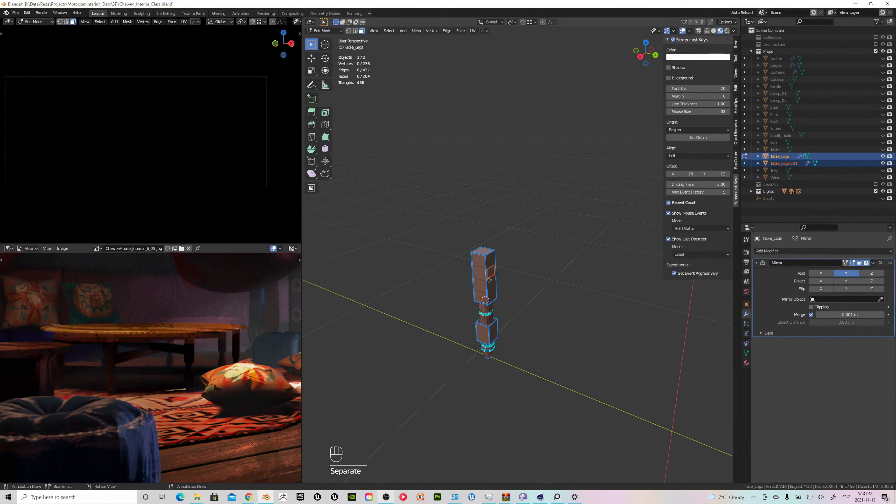
Undo the separation and extrude the scaled face copy about 0.61 m toward the mirrored leg as a crossbar
key("ctrl+z")
scroll(495, 278, "up", 2)
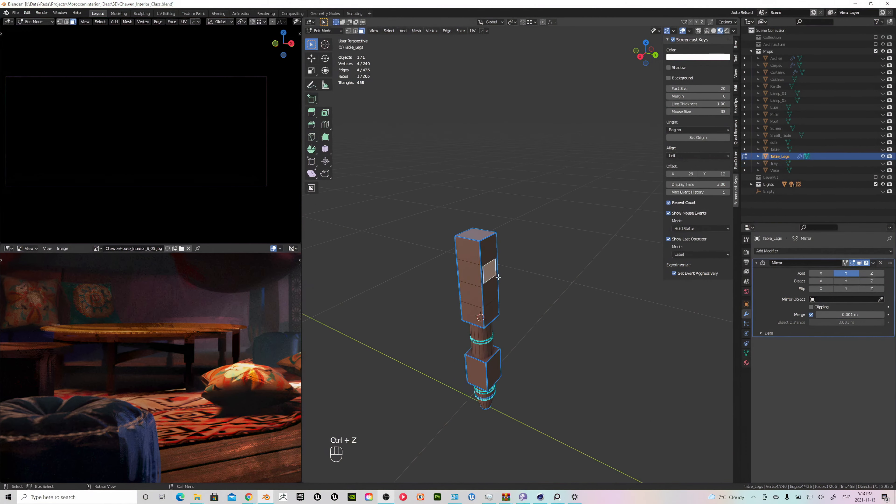
scroll(498, 277, "down", 5)
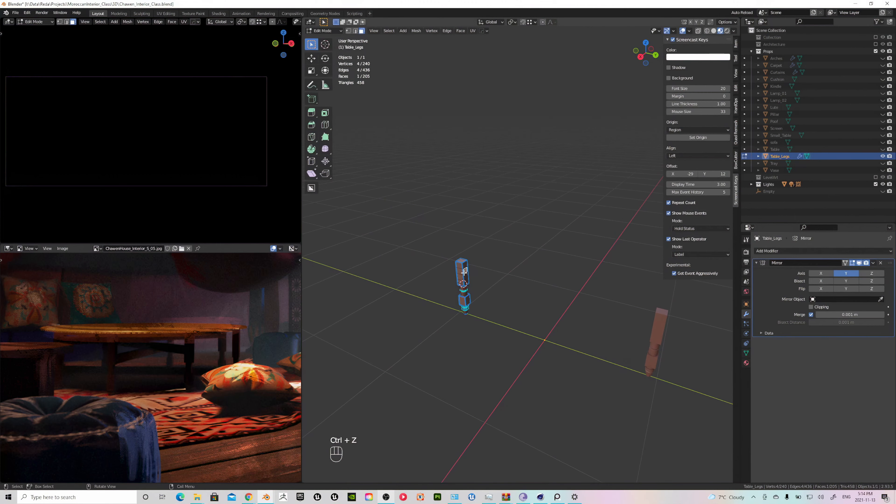
key("e")
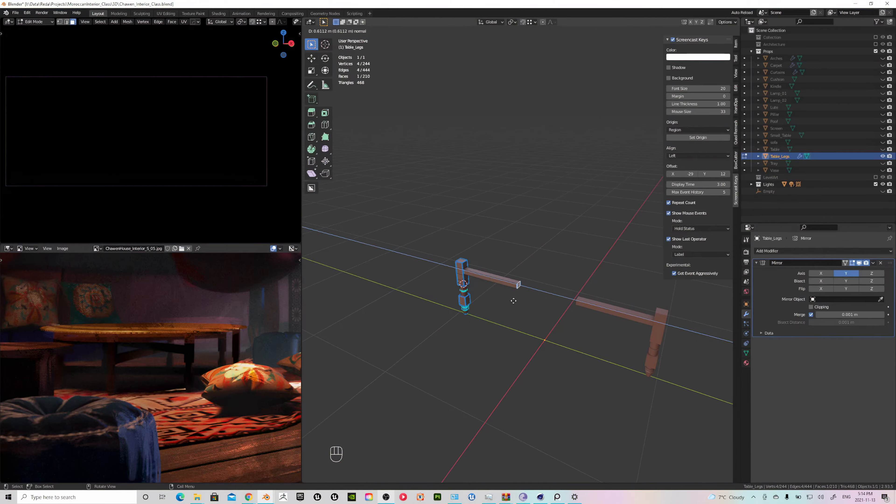
left_click(518, 284)
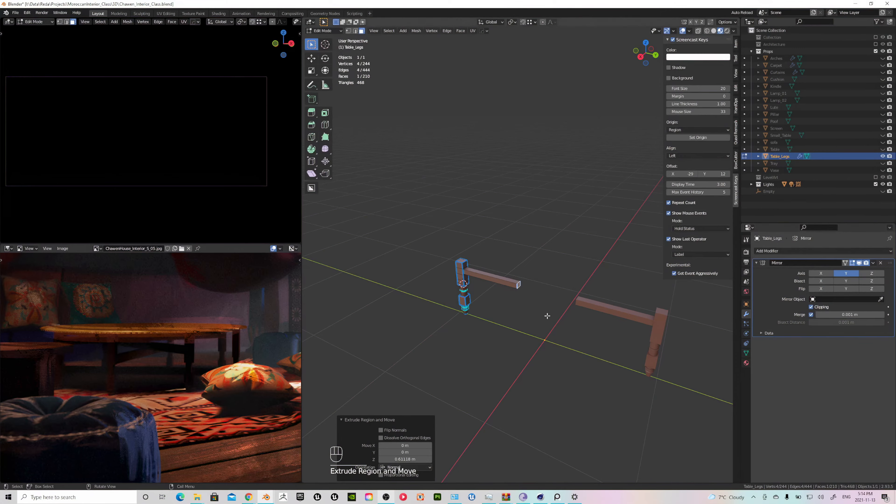
Move the crossbar's end face about 0.33 m along Y so it meets its mirrored half at the centre
middle_click_drag(547, 316, 482, 288)
key("g")
key("y")
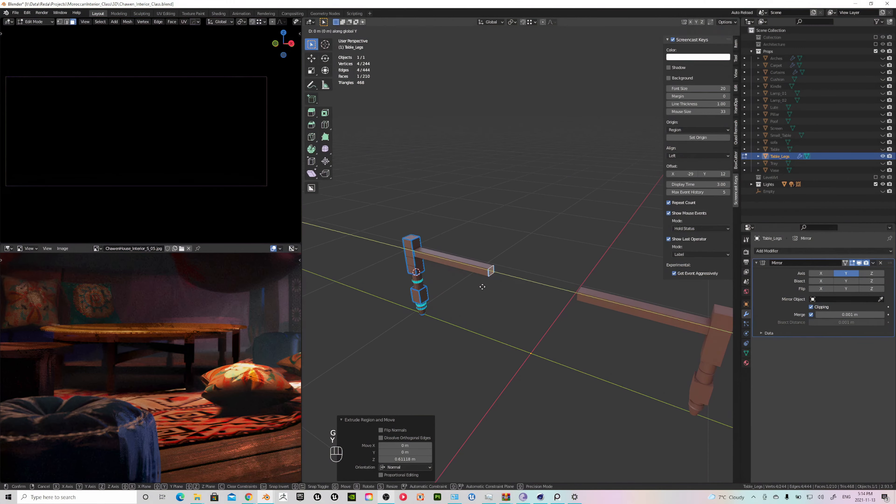
left_click(528, 292)
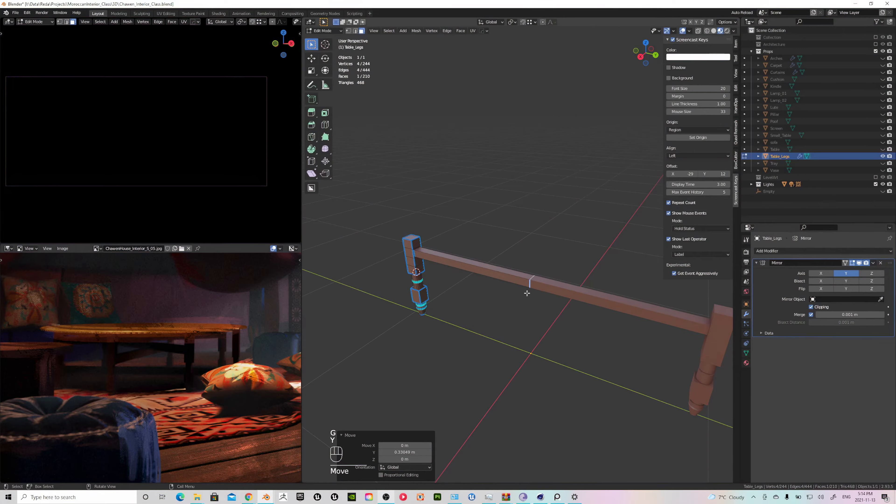
Delete the internal end face where the two crossbar halves meet, and return to Object Mode
key("z")
scroll(528, 291, "up", 6)
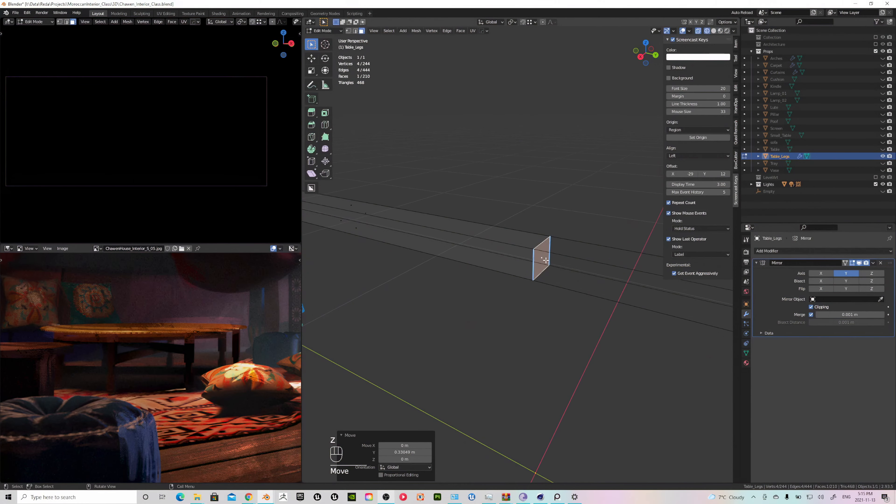
key("x")
left_click(546, 260)
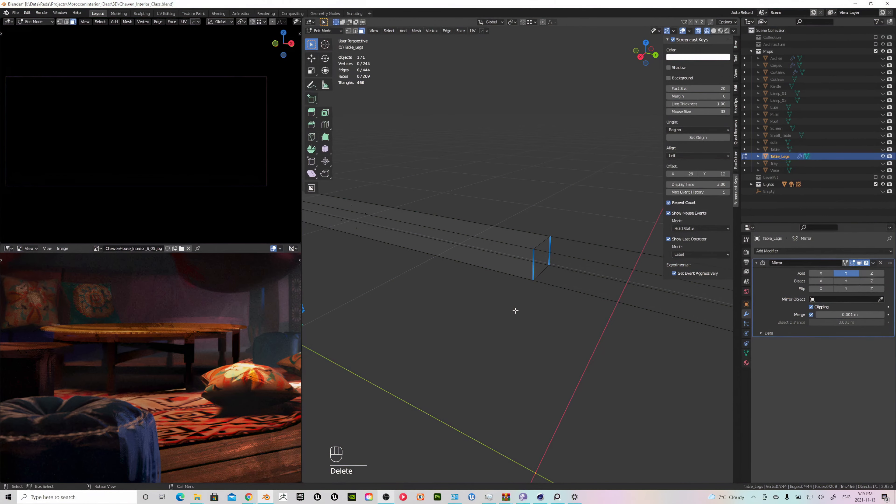
key("z")
scroll(515, 310, "down", 8)
key("Tab")
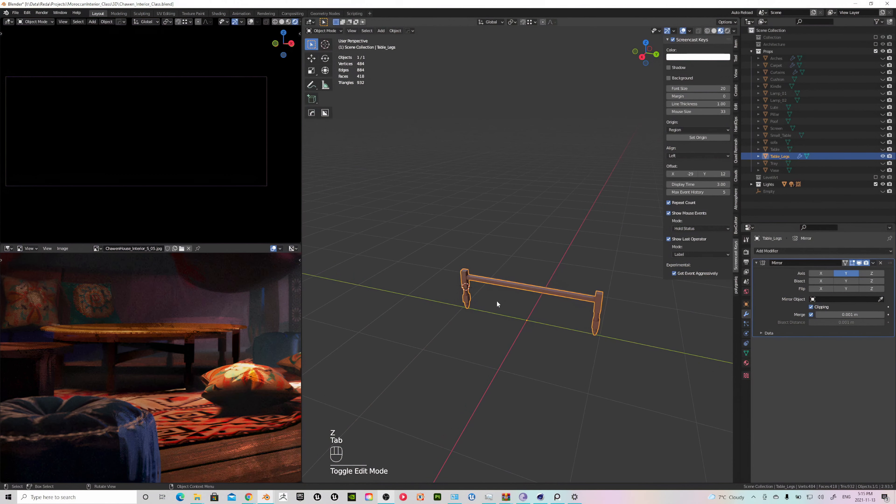
Apply the Mirror modifier on the Table_Legs object
middle_click_drag(497, 304, 556, 302)
left_click(746, 353)
left_click(876, 250)
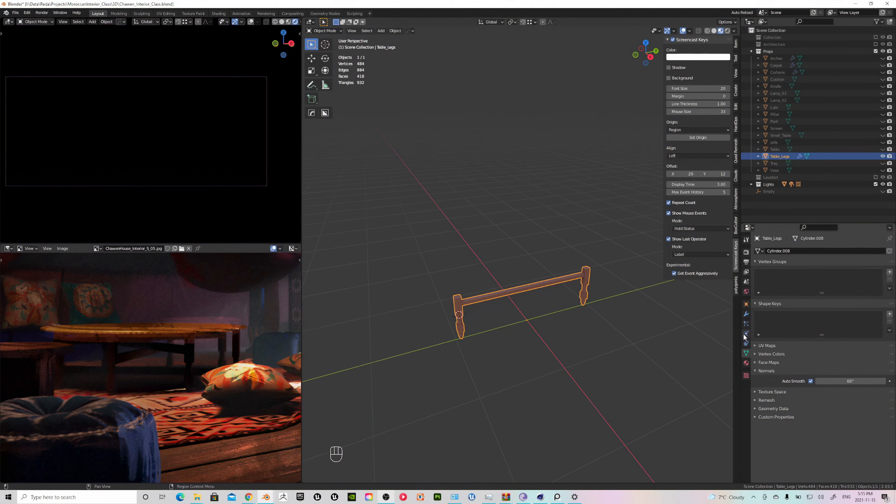
left_click(746, 314)
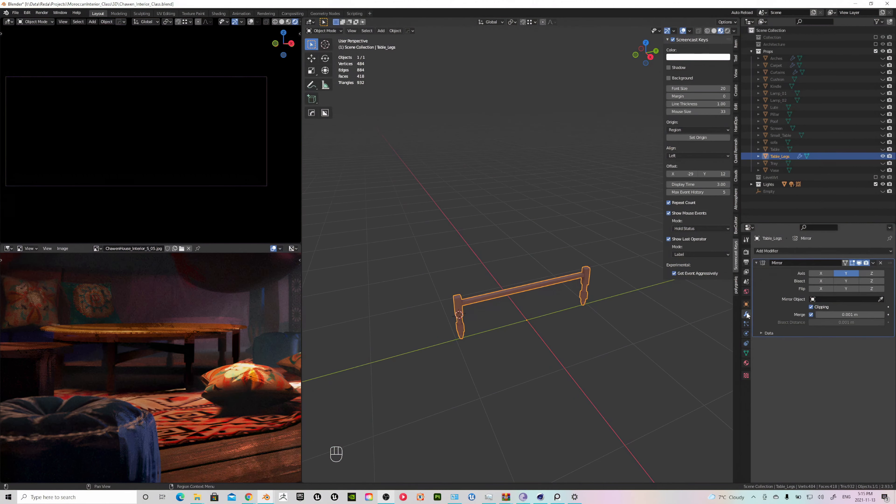
left_click(873, 263)
left_click(853, 272)
In top view, duplicate the leg pair in place and rotate the copy 45° about Z
middle_click_drag(589, 311, 563, 313)
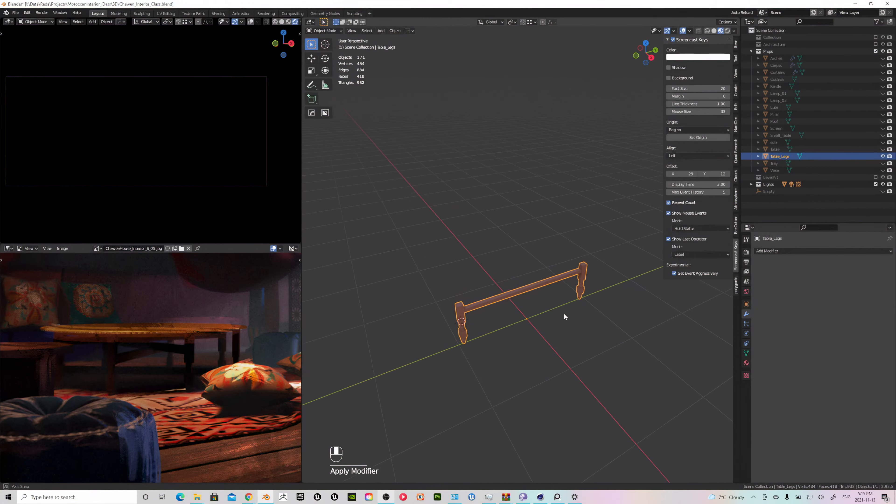
key("KP_7")
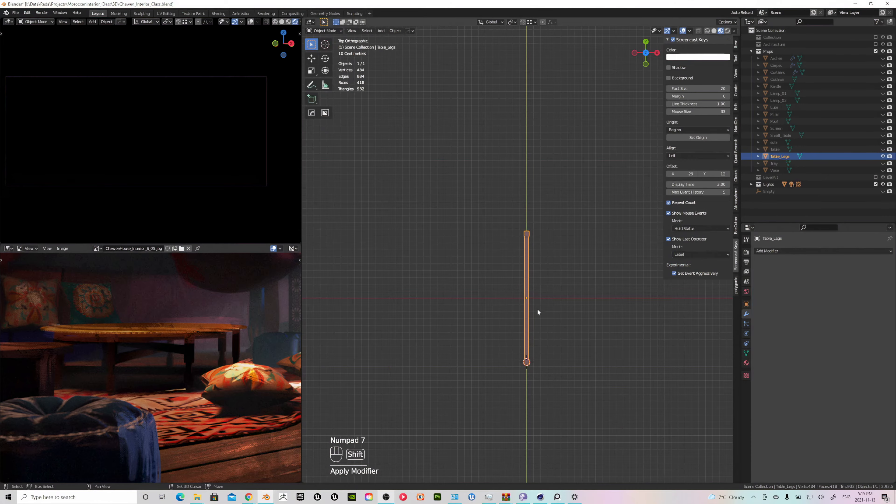
key("shift+d")
right_click(574, 299)
key("r")
key("z")
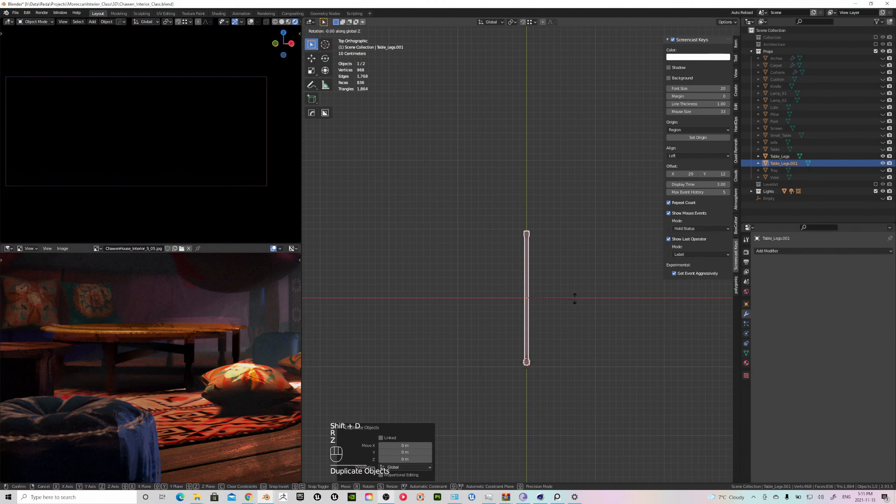
key("KP_4")
key("KP_5")
key("KP_Enter")
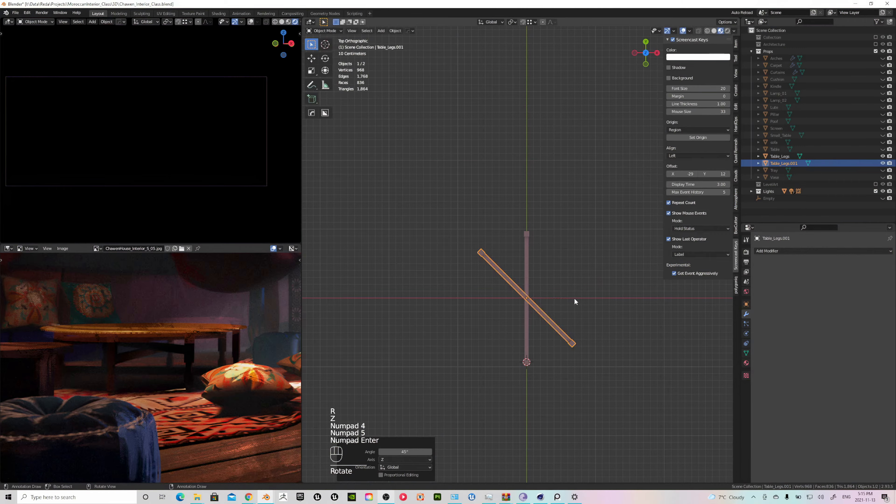
Duplicate the diagonal leg pair in place and rotate the new copy 45° about Z to lie along the X axis
key("shift+d")
right_click(553, 300)
key("r")
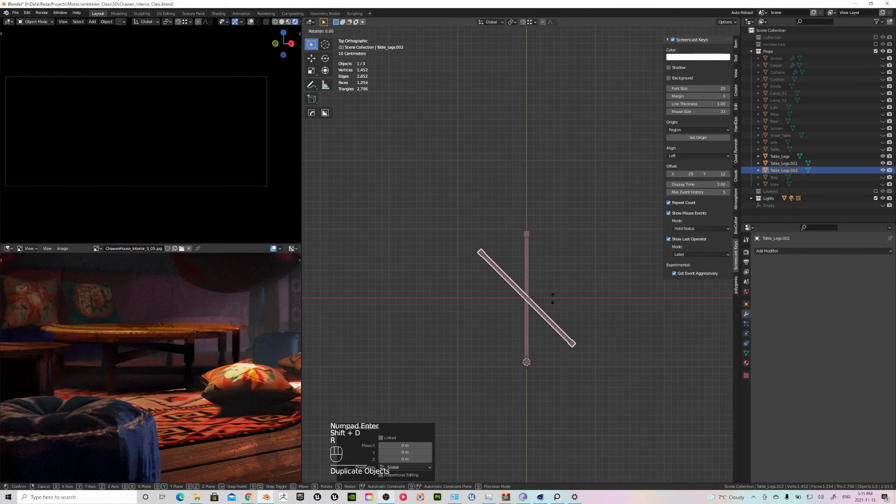
key("z")
key("KP_4")
key("KP_5")
key("KP_Enter")
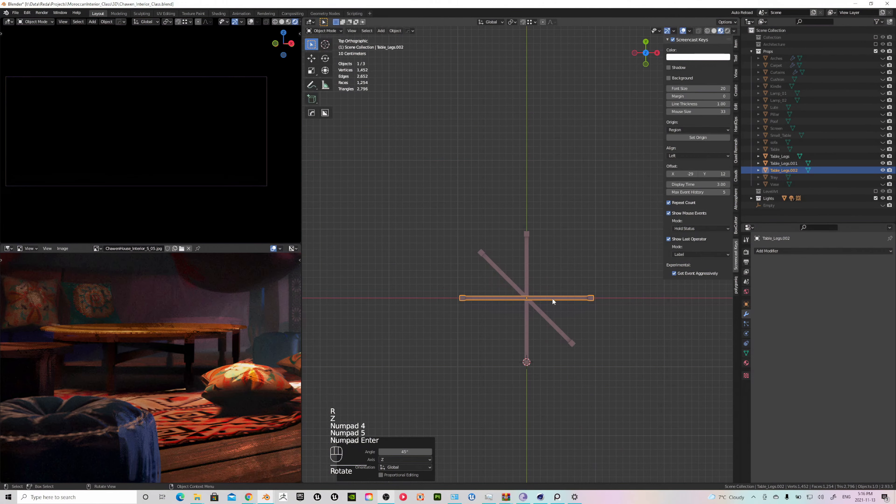
Duplicate the leg pair on the X axis in place and rotate it 45° about Z onto the remaining diagonal
key("shift+d")
right_click(566, 291)
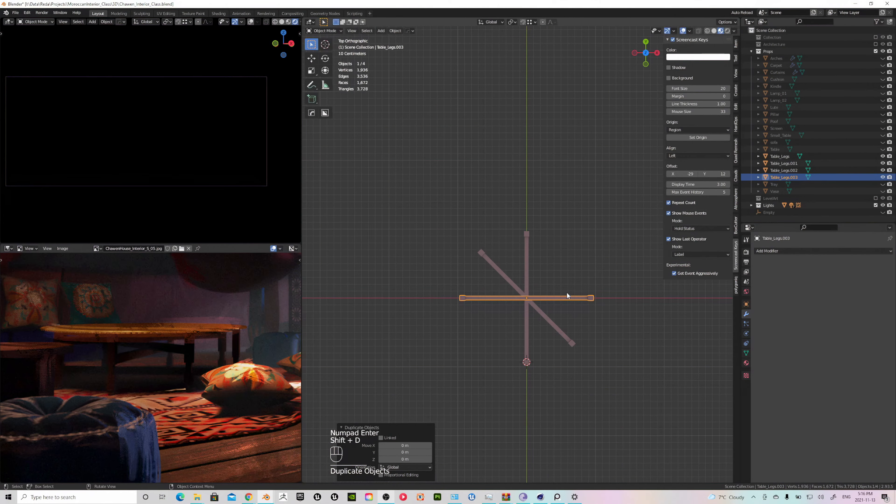
key("r")
key("z")
key("KP_4")
key("KP_5")
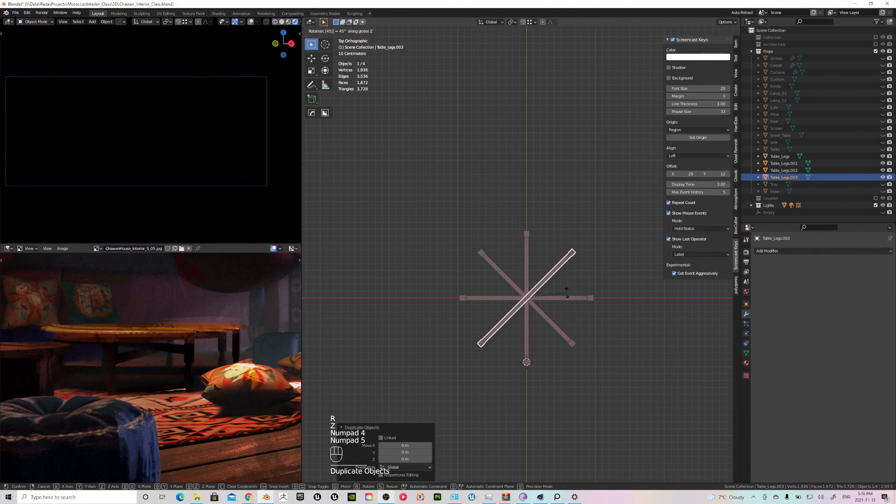
key("KP_Enter")
Select all four leg pairs and join them into a single object
middle_click_drag(548, 313, 514, 317)
left_click_drag(509, 235, 564, 341)
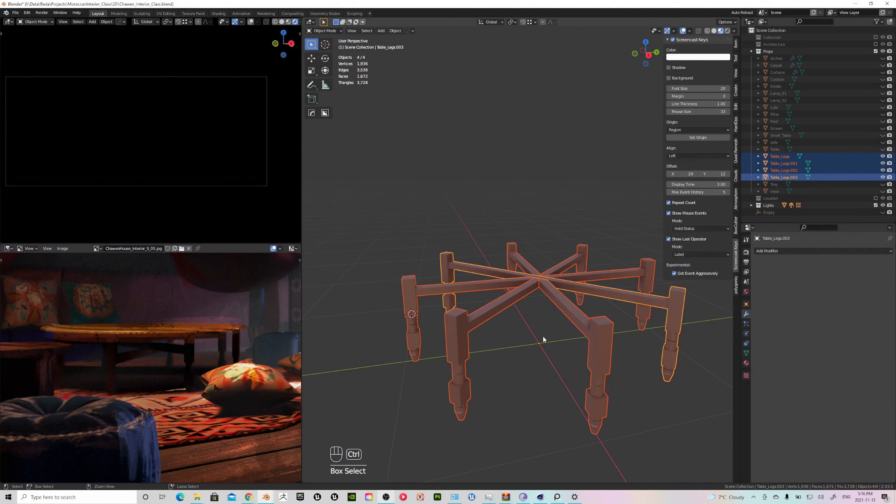
key("ctrl+j")
In Edit Mode, select three of the four linked crossbars and lower them about 0.045 m along Z
key("Tab")
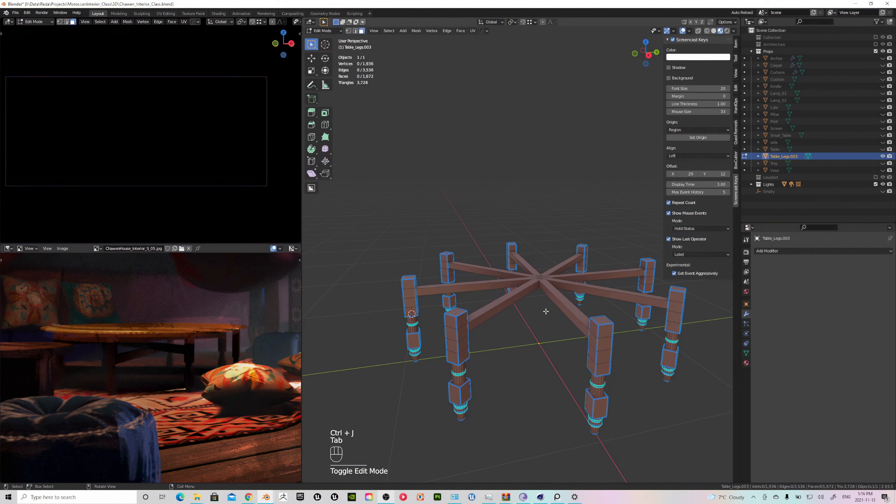
scroll(546, 311, "up", 2)
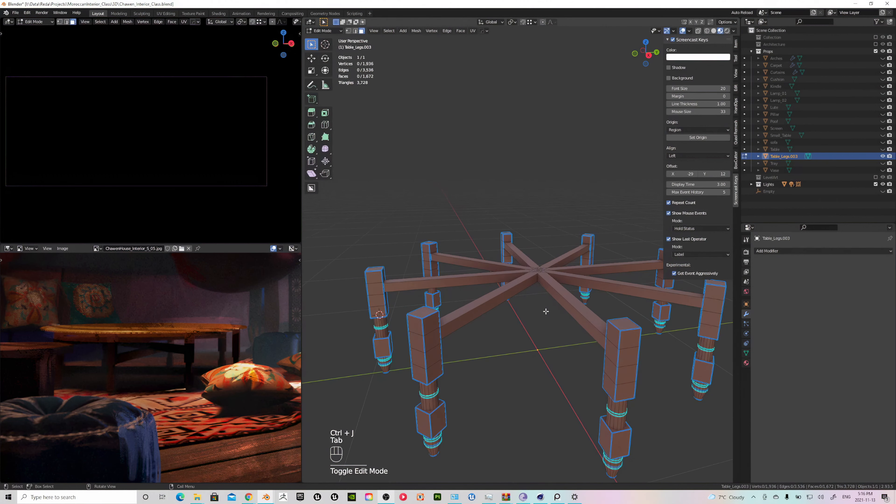
left_click(501, 300)
key("l")
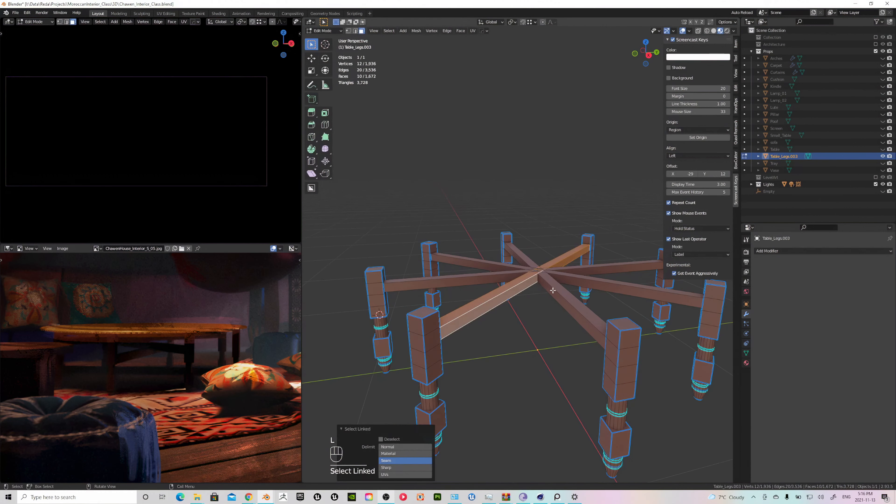
key("l")
key("l")
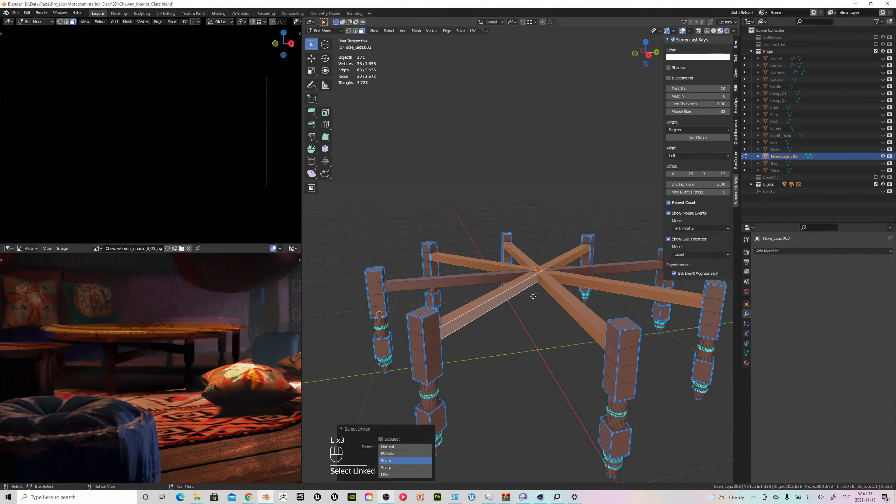
key("g")
key("z")
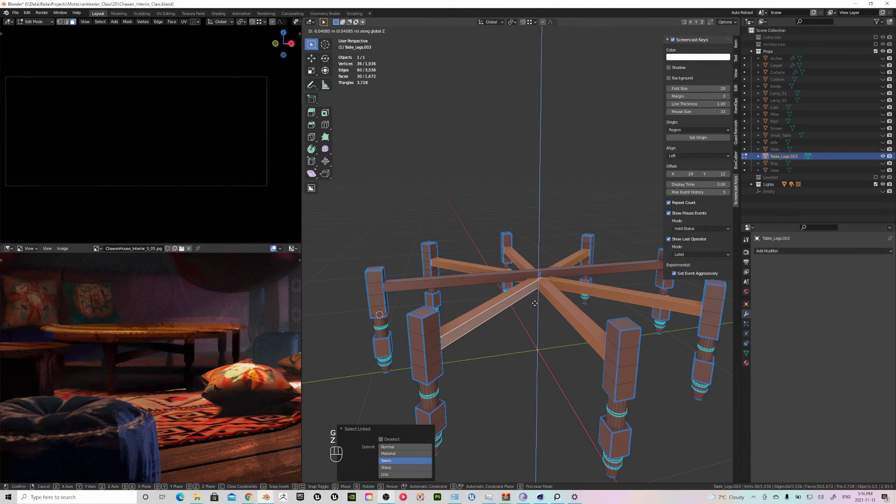
left_click(534, 303)
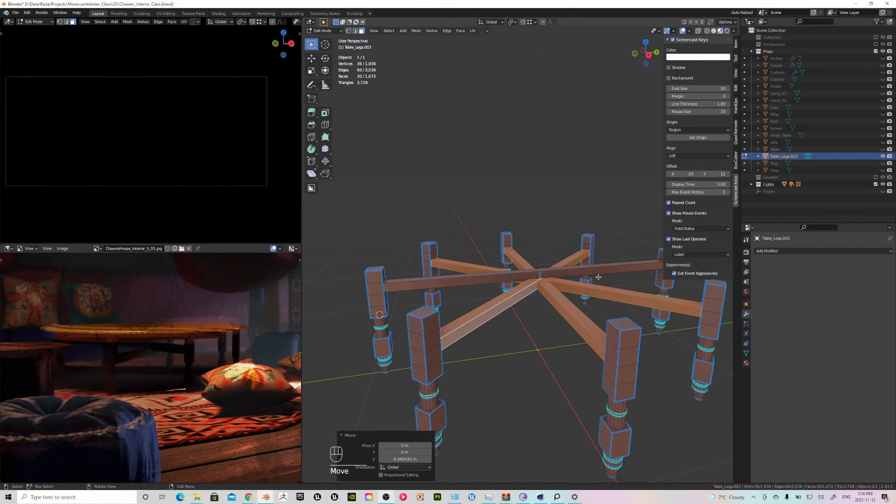
Select two of the three lowered crossbars and move them about 0.04 m further down along Z
left_click(575, 287)
key("l")
key("l")
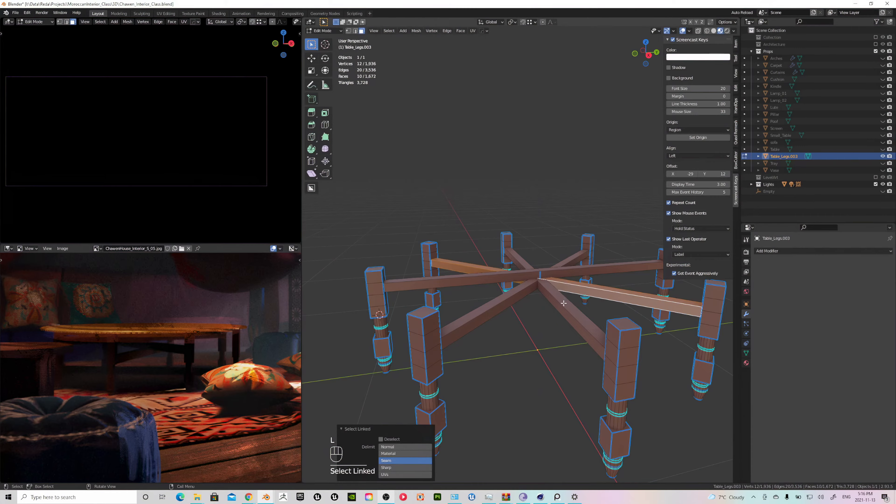
key("g")
key("z")
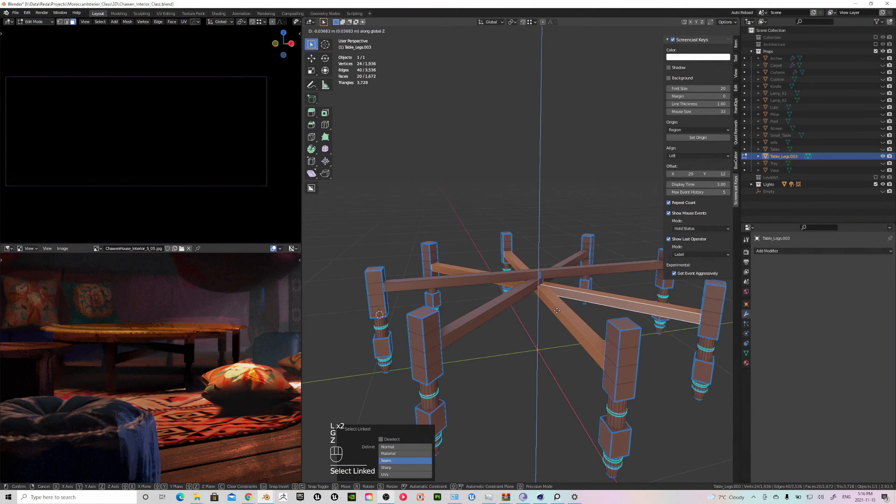
right_click(557, 312)
Lower one of the two lowest crossbars about 0.06 m more along Z to stack it beneath the others, and leave Edit Mode
left_click(559, 319)
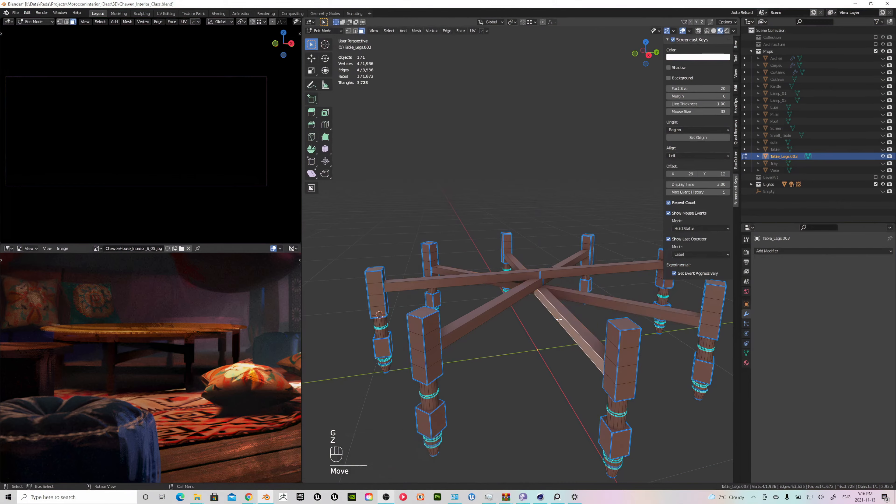
key("l")
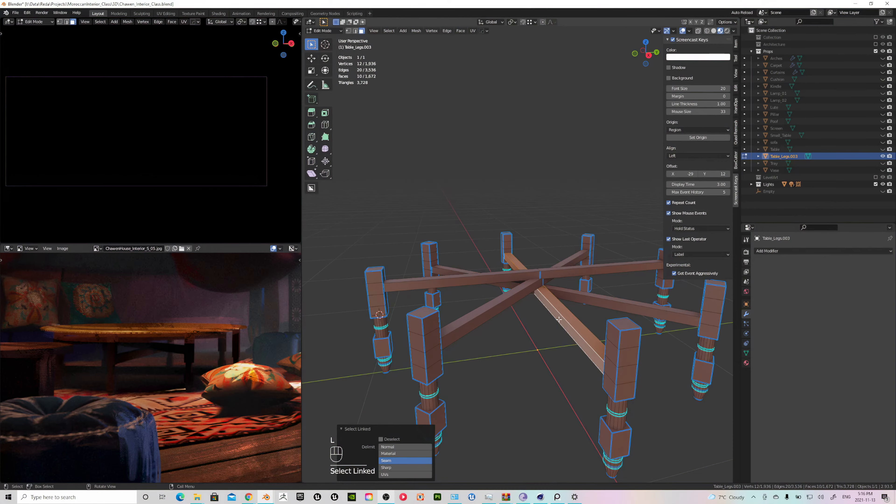
key("g")
key("z")
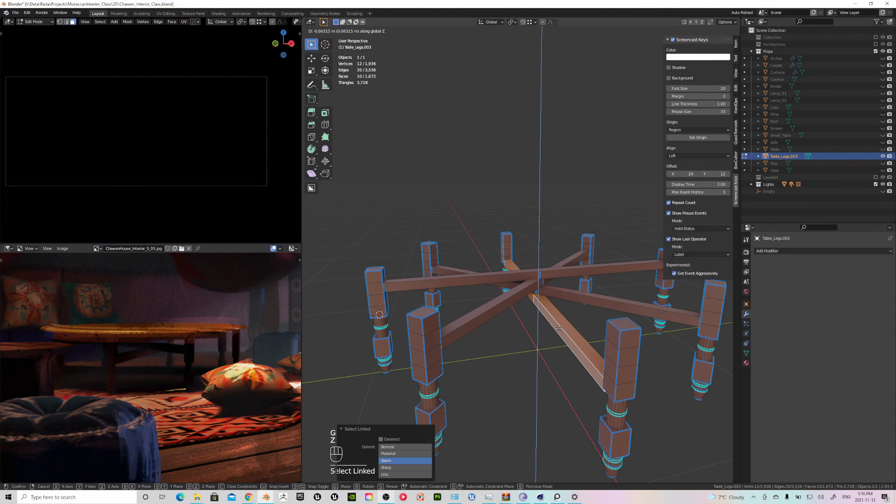
left_click(559, 327)
key("Tab")
scroll(544, 314, "down", 5)
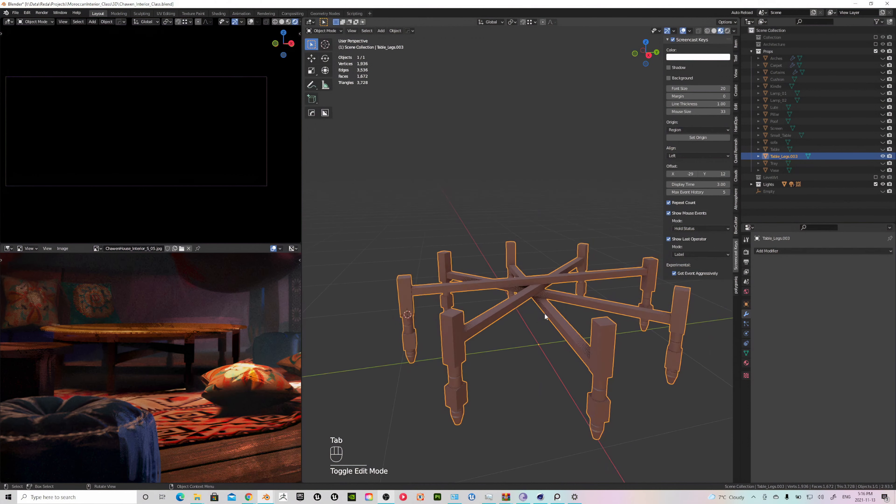
mouse_move(545, 313)
middle_mouse_down()
mouse_move(613, 304)
mouse_move(576, 321)
mouse_move(542, 312)
middle_mouse_up()
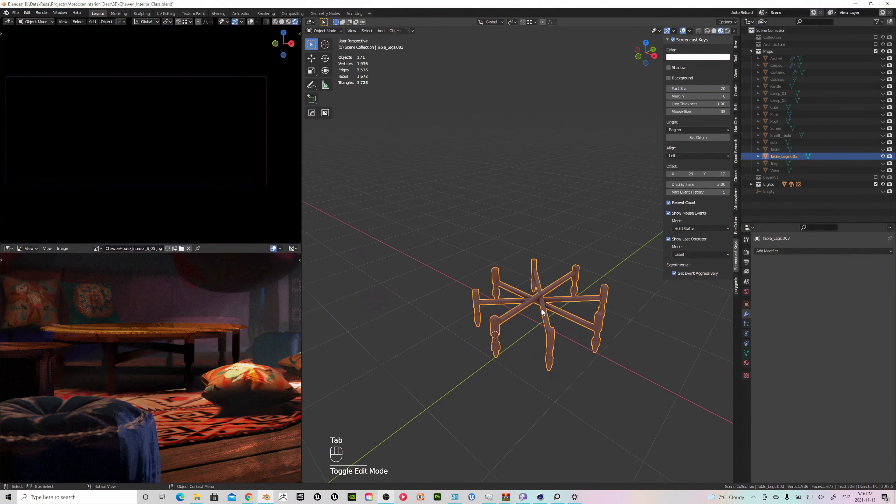
scroll(542, 312, "up", 3)
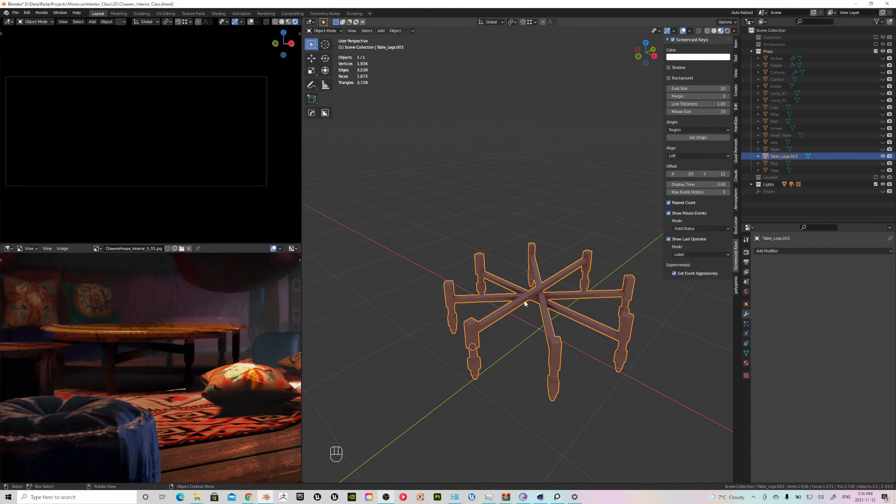
scroll(524, 298, "up", 4)
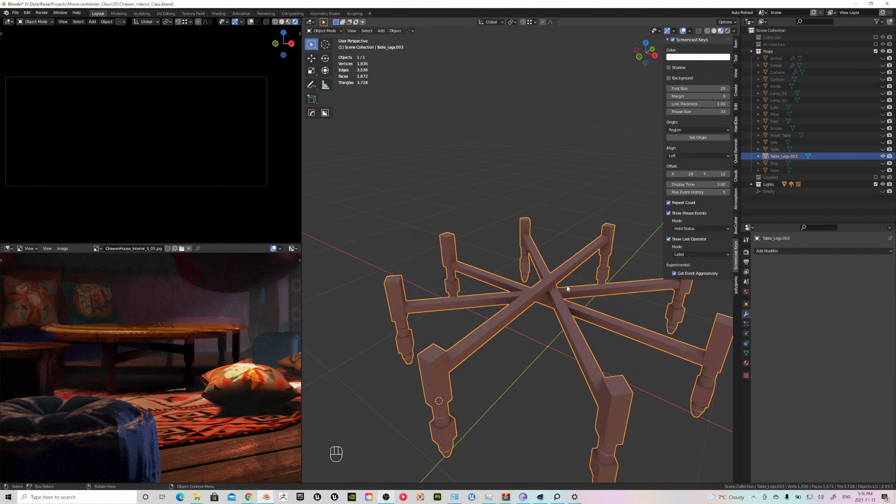
Examine the joined legs and their stacked crossbars up close and as a whole against the reference painting
scroll(565, 286, "up", 2)
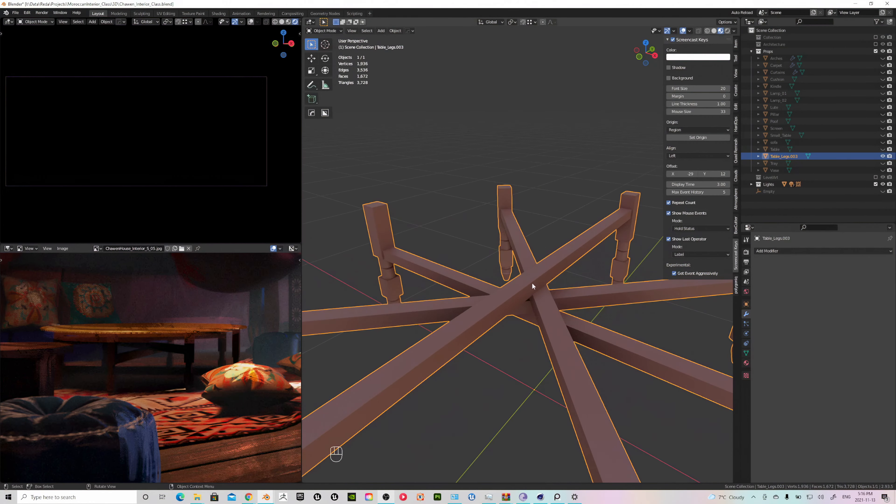
middle_click_drag(533, 286, 535, 320)
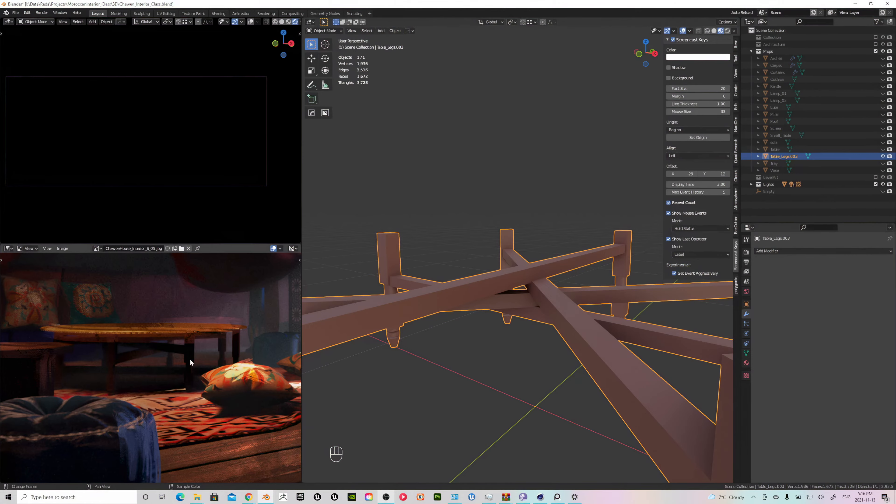
scroll(525, 318, "down", 6)
middle_click_drag(505, 333, 547, 353)
key("Tab")
middle_click_drag(547, 321, 532, 347)
key("Tab")
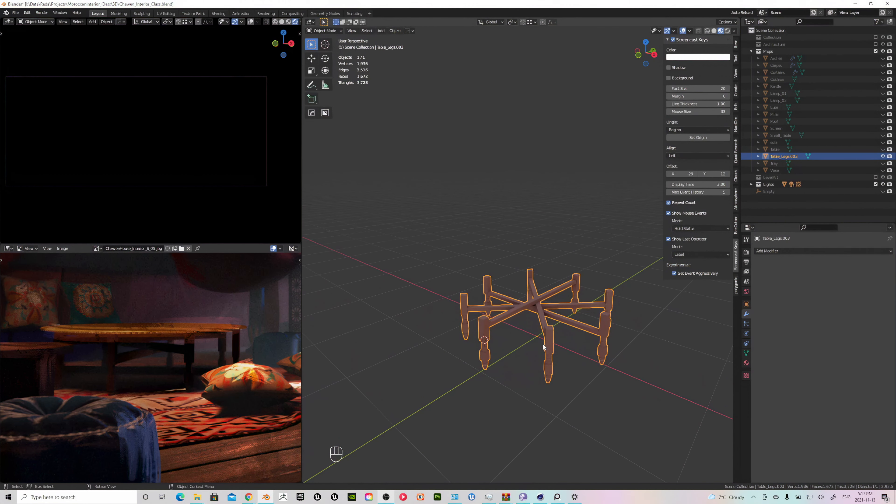
Reveal all hidden objects, then isolate the round tabletop and the table legs by hiding everything else
key("alt+h")
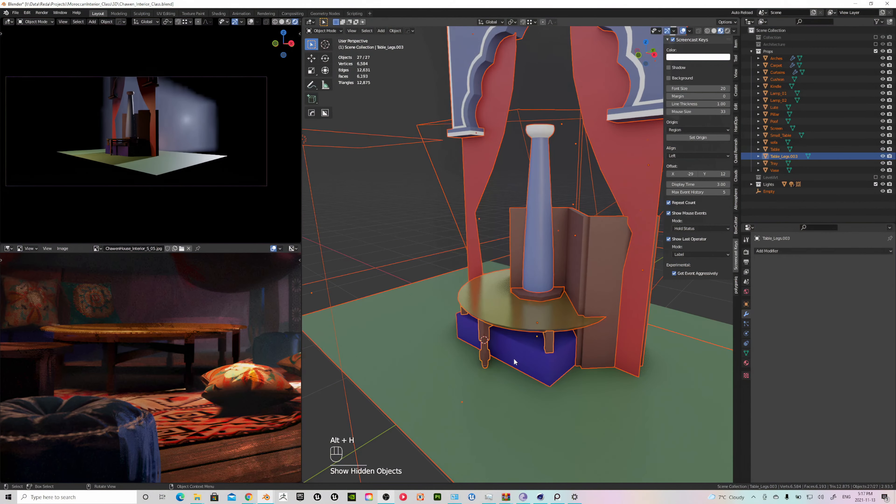
left_click(507, 318)
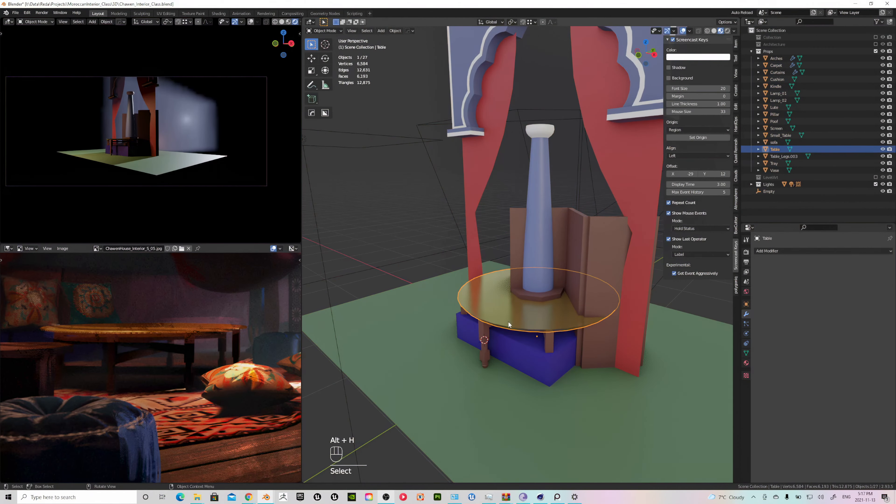
left_click(482, 357, "shift")
key("shift")
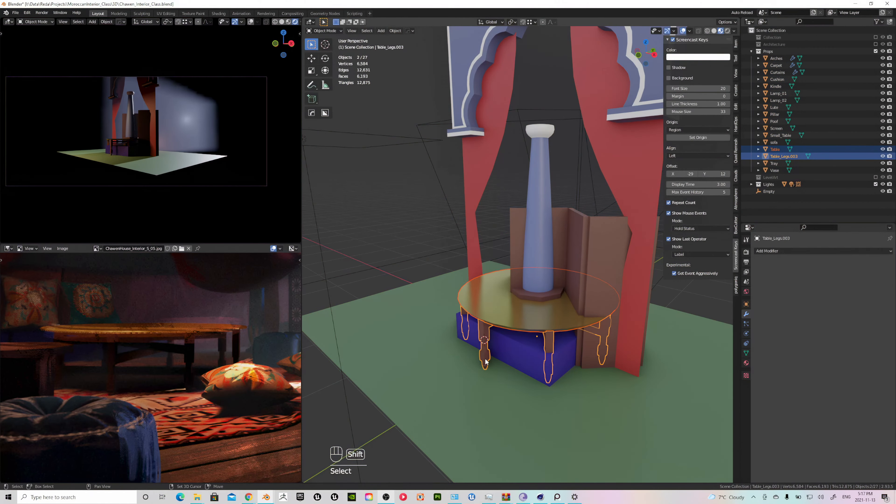
key("shift+g")
key("shift+h")
In Edit Mode on the tabletop, invert the selection from its top face and delete all the other faces
left_click(528, 313)
mouse_move(529, 315)
middle_mouse_down()
mouse_move(540, 294)
mouse_move(535, 304)
middle_mouse_up()
scroll(539, 295, "up", 7)
scroll(535, 304, "down", 2)
key("Tab")
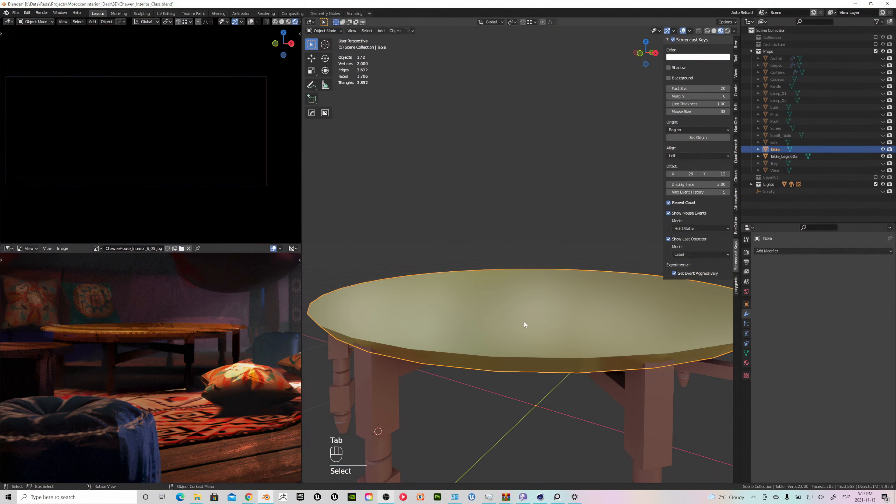
left_click(516, 320)
key("ctrl")
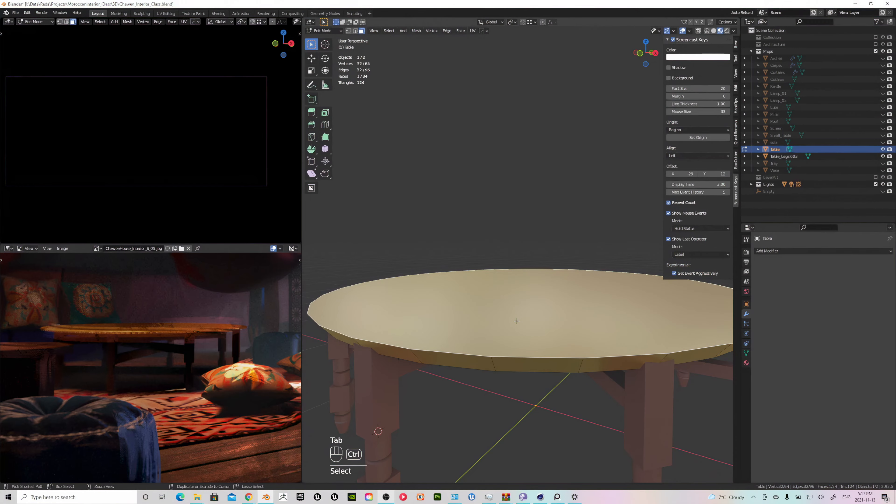
key("ctrl+i")
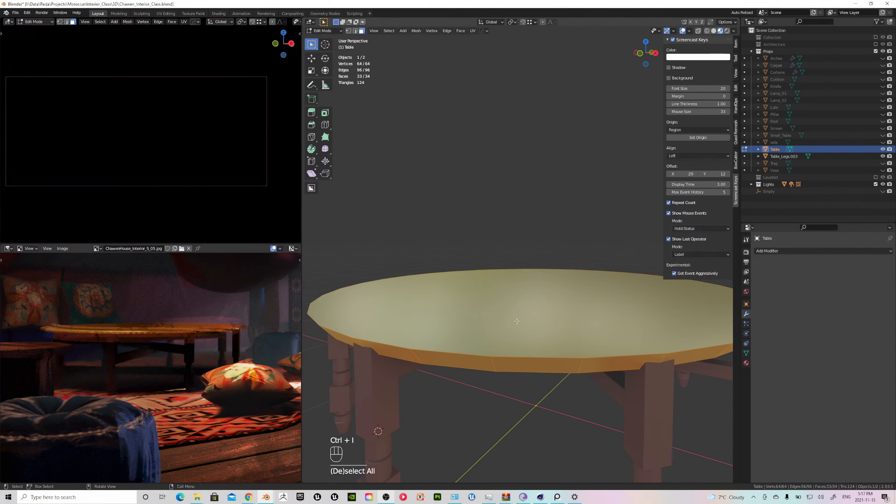
key("Delete")
left_click(516, 322)
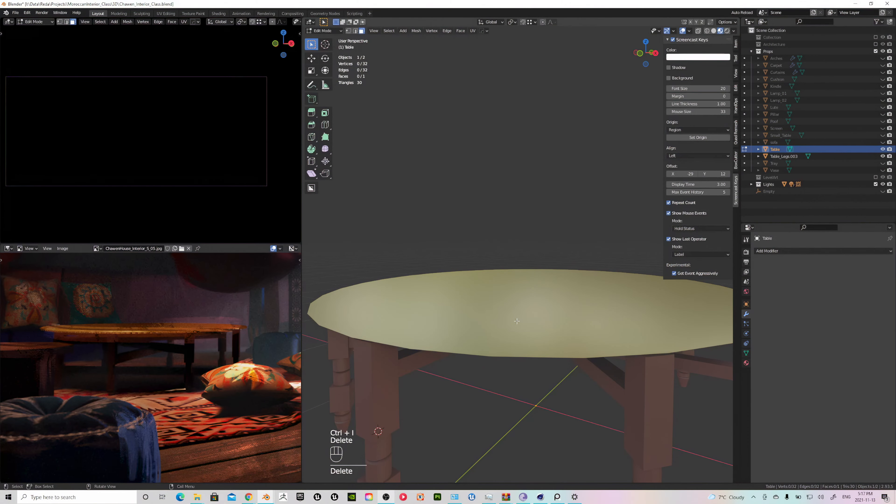
Inset the remaining tabletop face by about 0.08 m and repeat the same inset once more
left_click(516, 321)
scroll(584, 374, "down", 3)
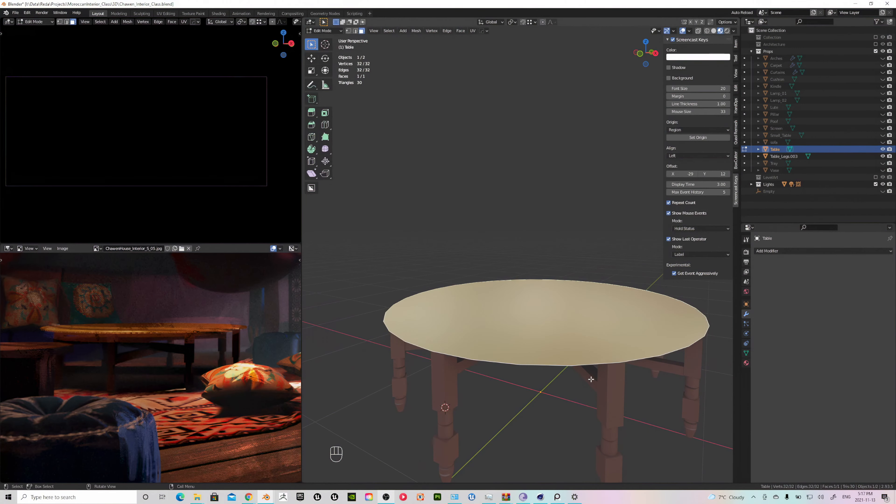
key("i")
left_click(583, 372)
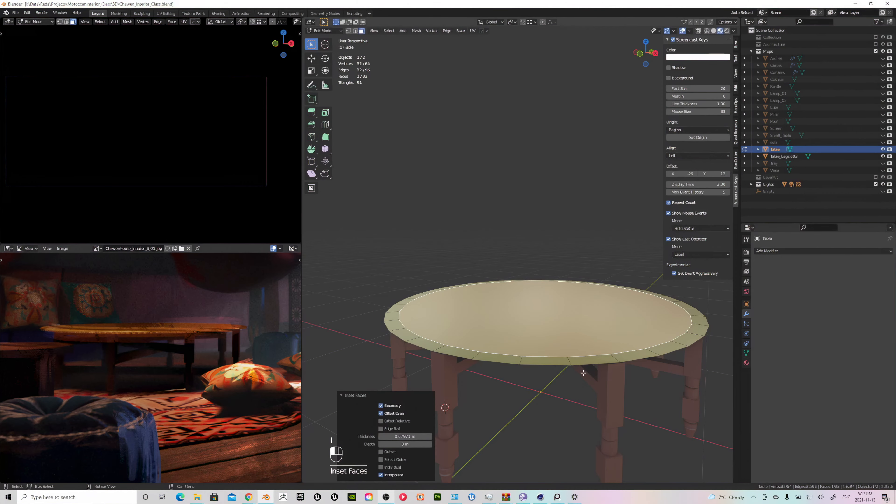
key("shift")
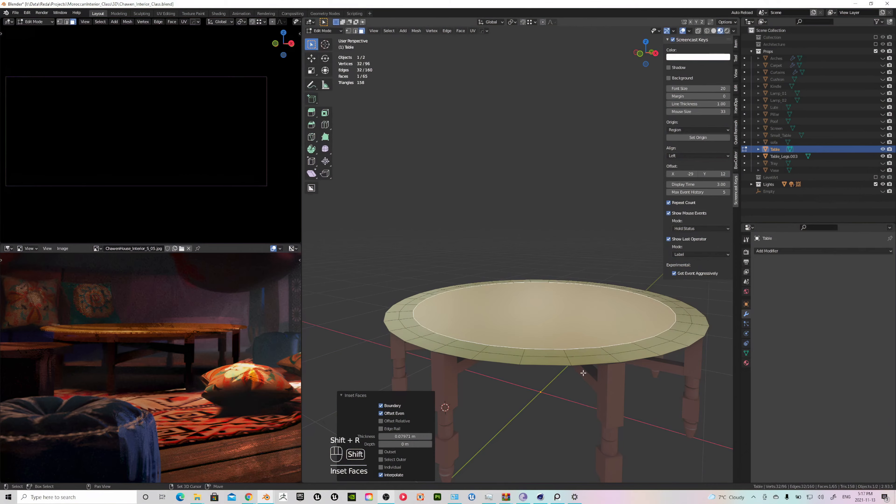
key("shift+r")
Lower the inner tabletop face about 0.034 m along Z to form a recessed tray shape with a sloped rim
middle_click_drag(584, 373, 515, 328)
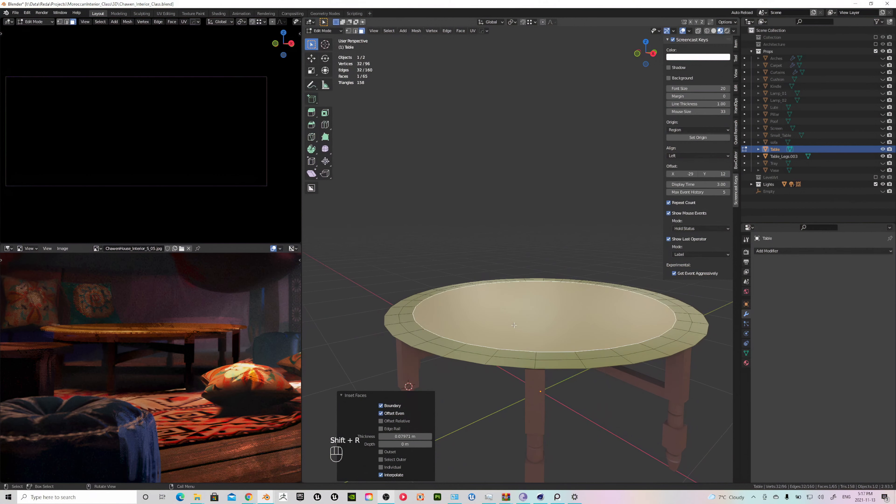
key("g")
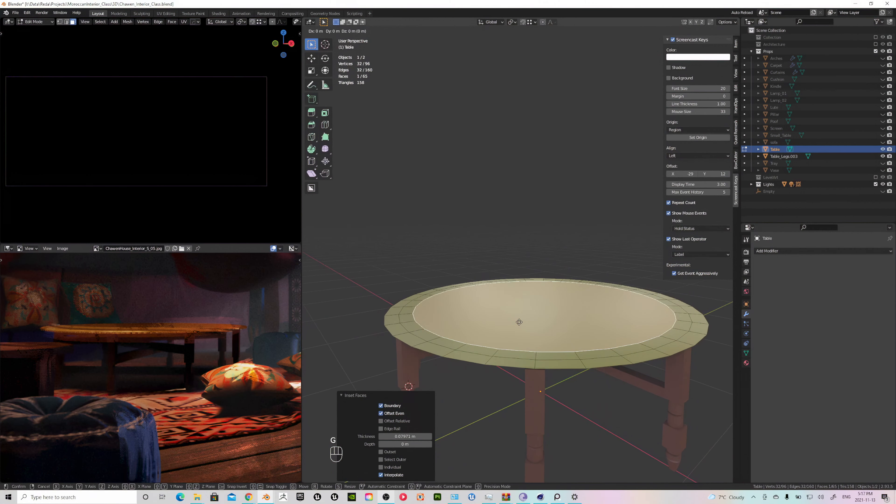
key("z")
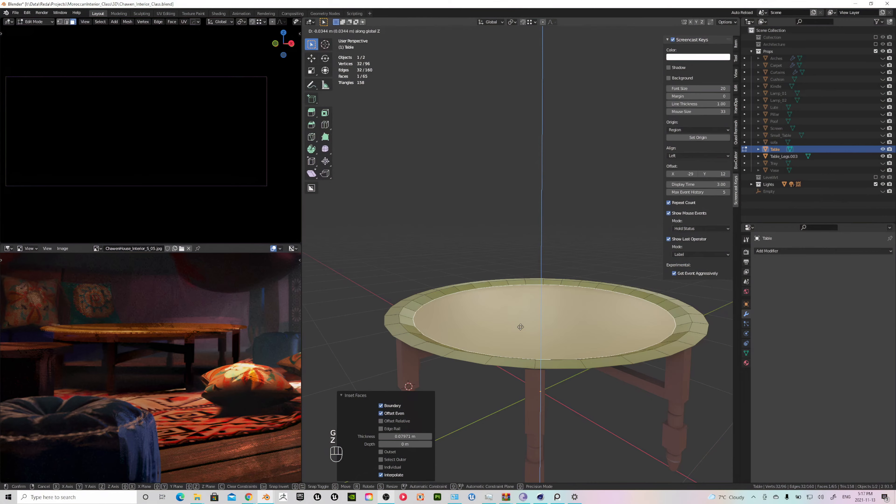
left_click(520, 327)
key("Tab")
key("Tab")
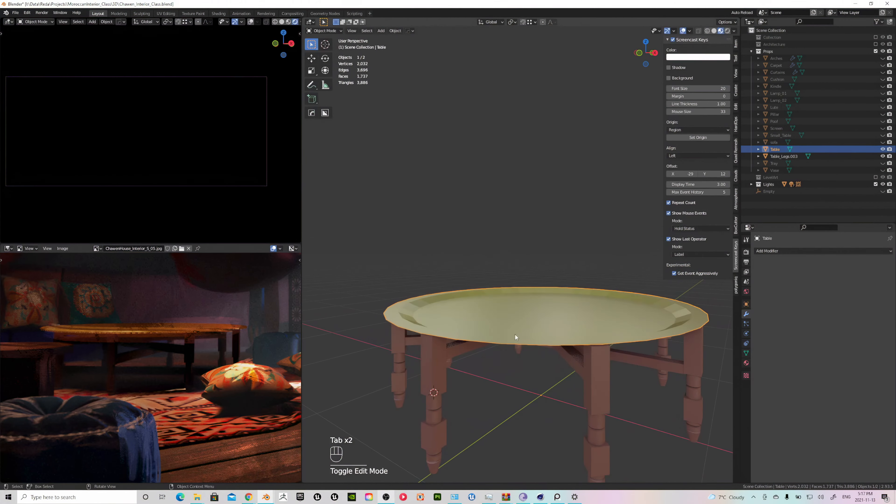
Extrude all the tabletop faces about 0.015 m along Z to give it thickness, and leave Edit Mode
key("Tab")
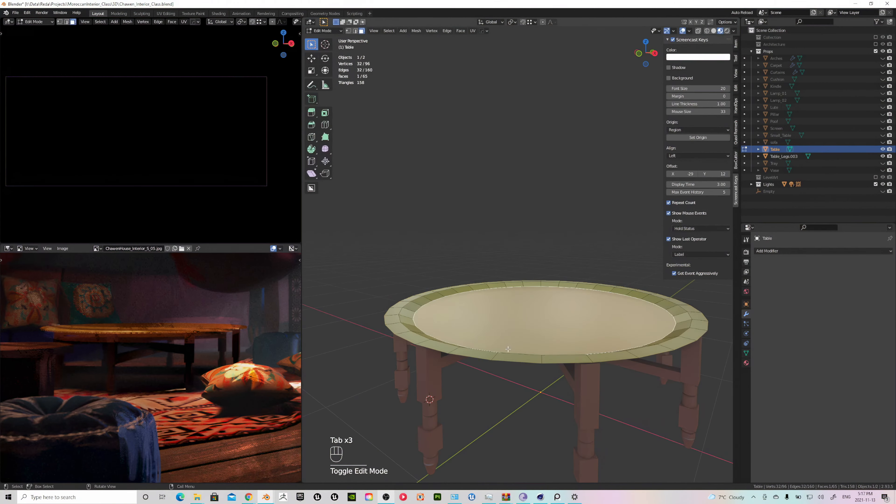
key("a")
key("e")
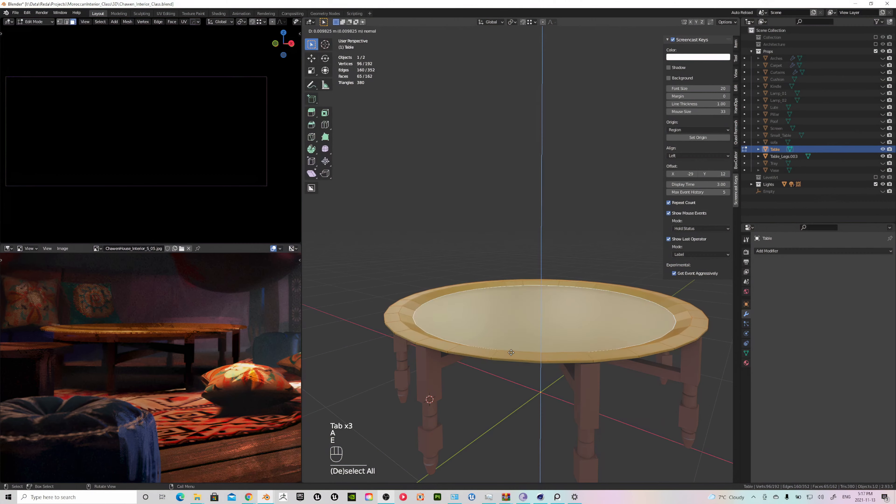
left_click(510, 354)
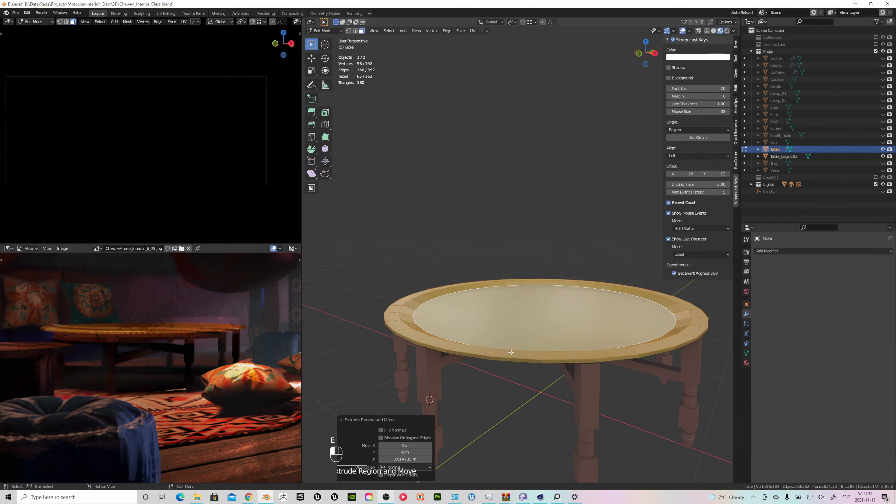
key("Tab")
Apply the HardOps Sharpen operation to the tabletop at 30° sharpness
key("q")
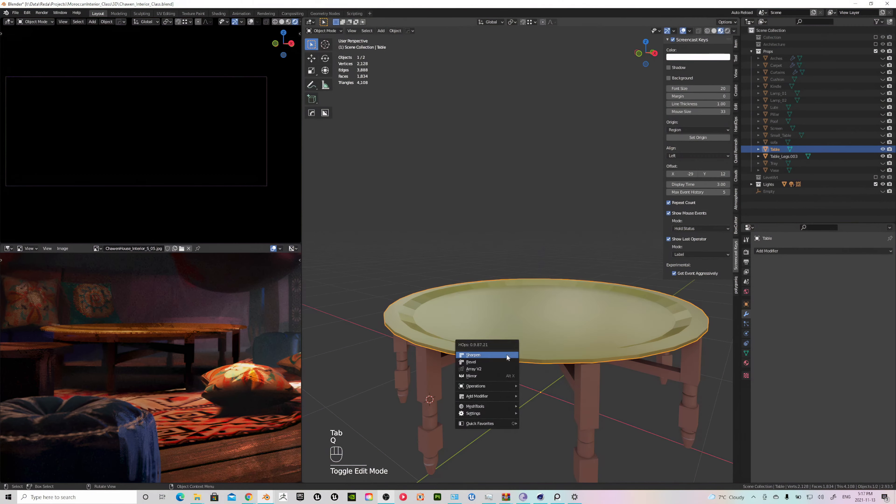
left_click(506, 355)
middle_click_drag(537, 327, 563, 307)
key("KP_1")
scroll(561, 318, "down", 4)
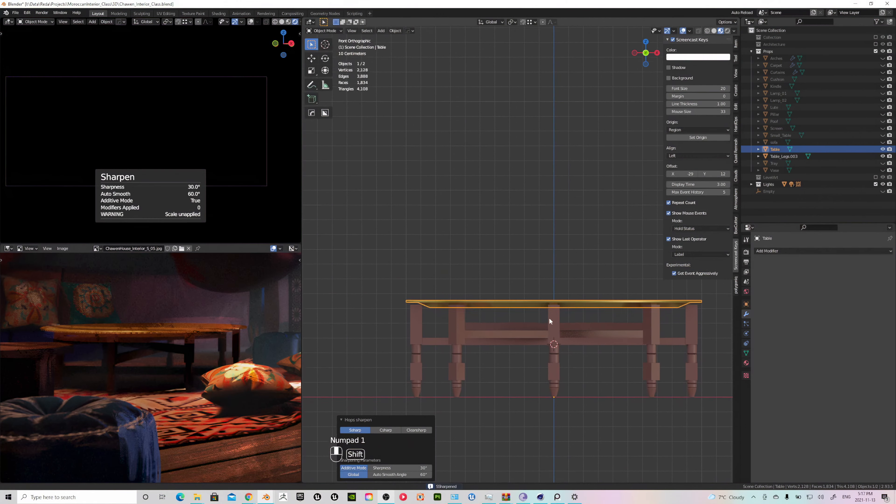
key("g")
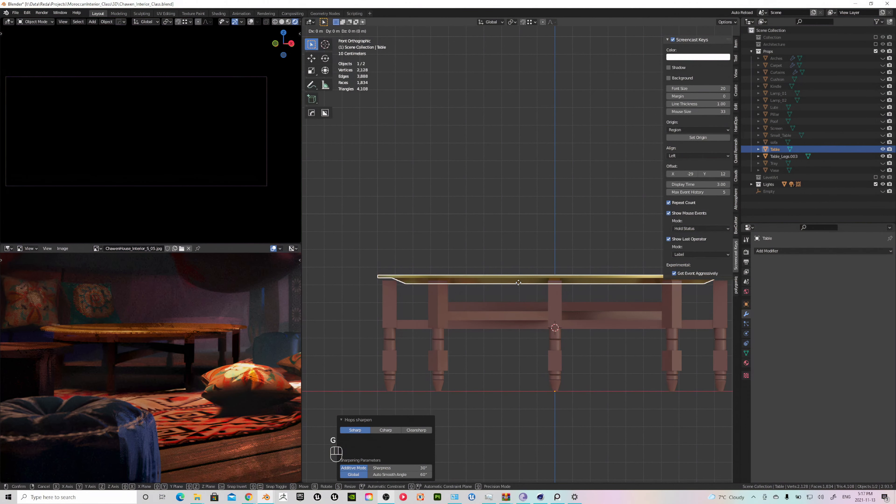
key("z")
left_click(517, 284)
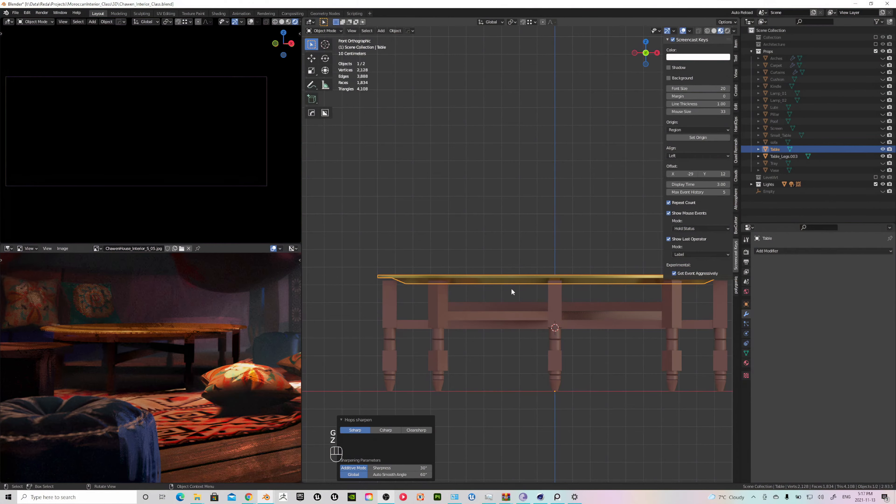
In Edit Mode, lower the whole tabletop mesh about 0.018 m along Z onto the legs, then return to Object Mode
key("Tab")
key("a")
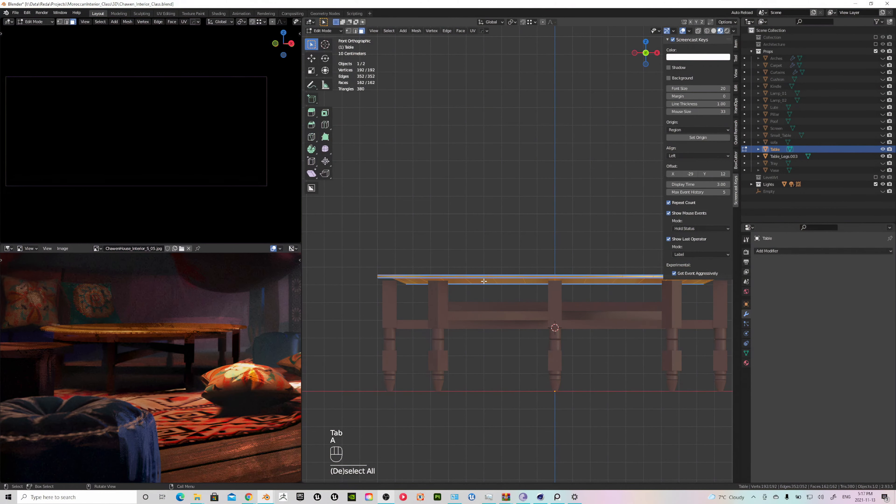
key("g")
key("z")
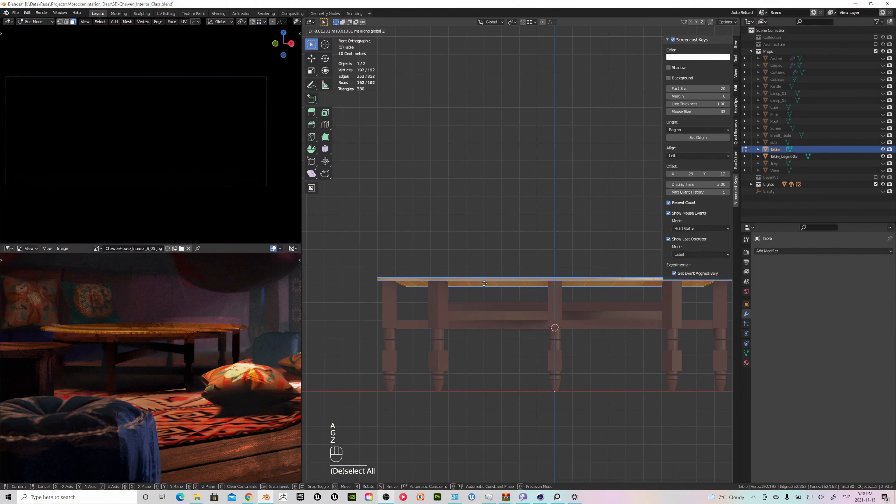
left_click(484, 284)
scroll(516, 298, "down", 4)
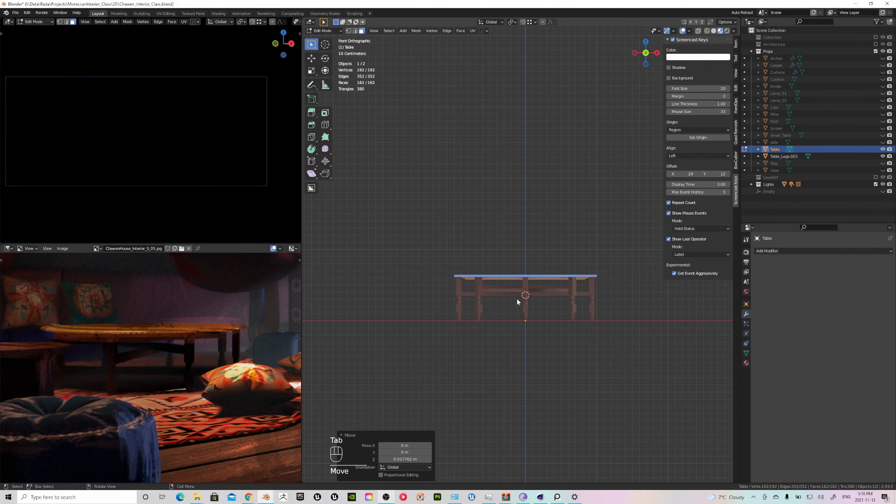
key("Tab")
Add a Bevel modifier to the table legs object and set its segments to 2
middle_click_drag(516, 298, 429, 346)
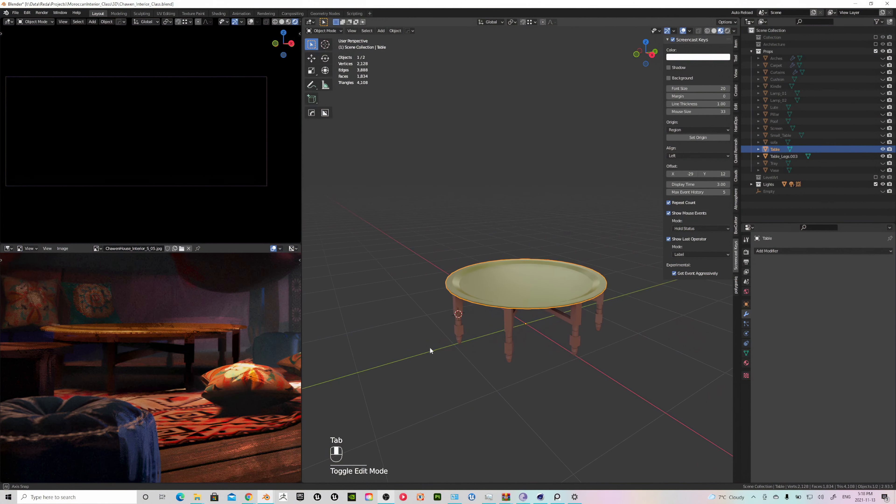
middle_click_drag(505, 328, 546, 312)
scroll(519, 329, "up", 1)
scroll(519, 328, "up", 2)
scroll(544, 327, "down", 2)
scroll(539, 323, "up", 2)
left_click(538, 310)
left_click(787, 251)
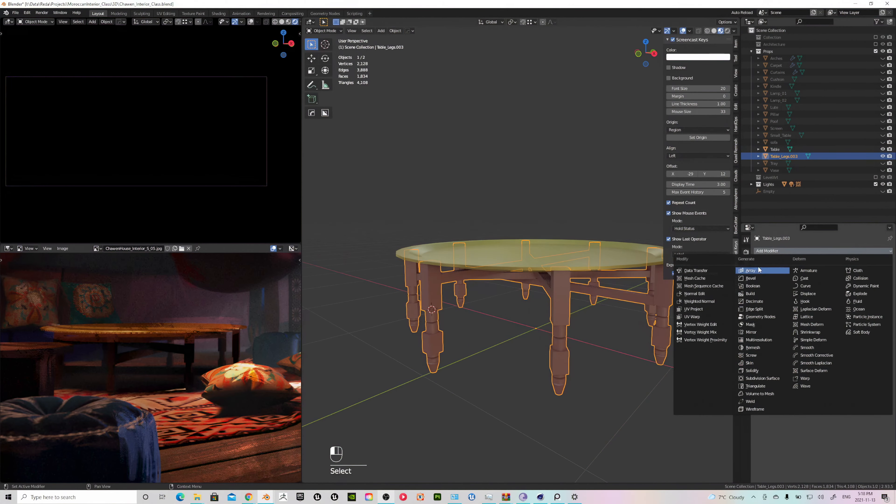
left_click(754, 279)
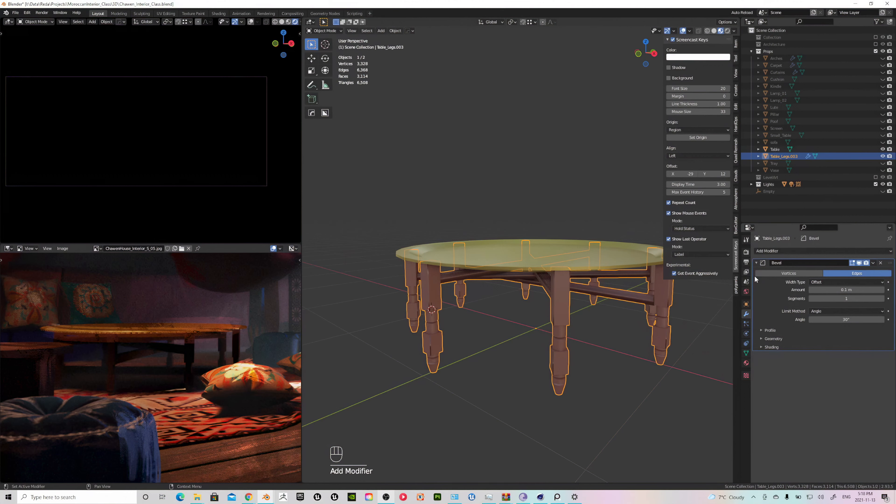
scroll(559, 318, "up", 7)
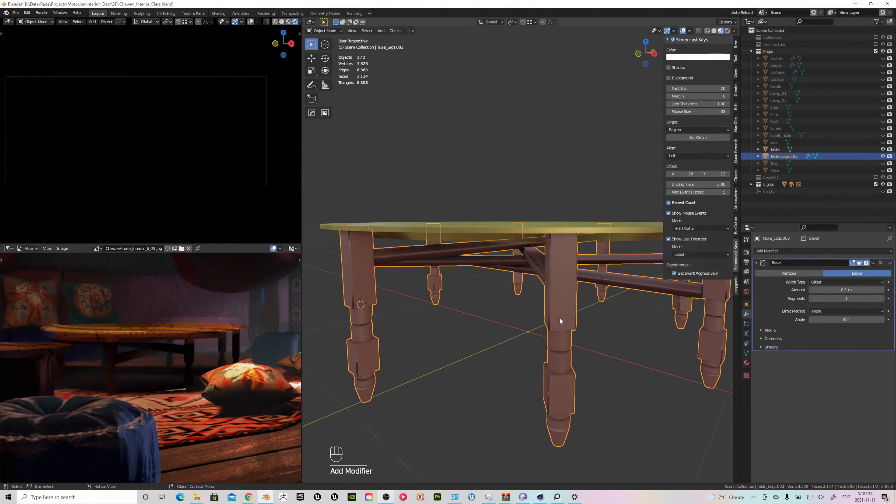
left_click(882, 298)
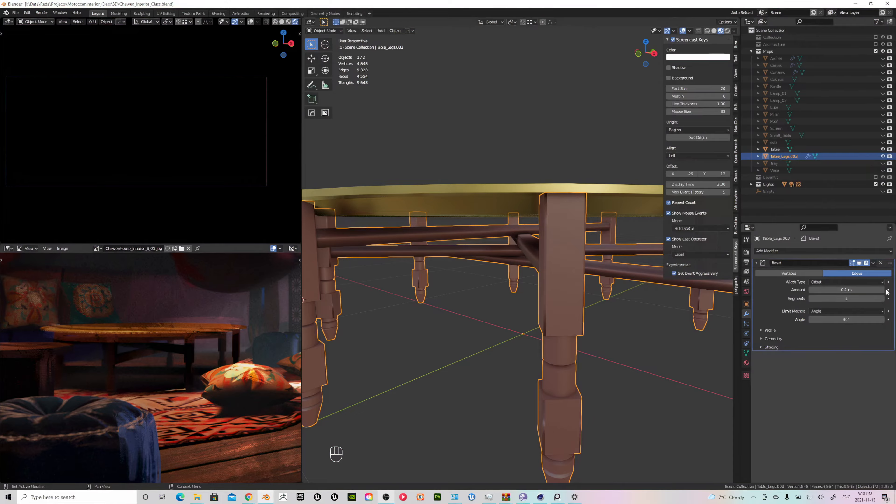
Try a Bevel modifier amount of 0.2 m on the table legs, viewing them in wireframe
left_click_drag(882, 290, 895, 290)
right_click(883, 290)
middle_click_drag(597, 290, 557, 287)
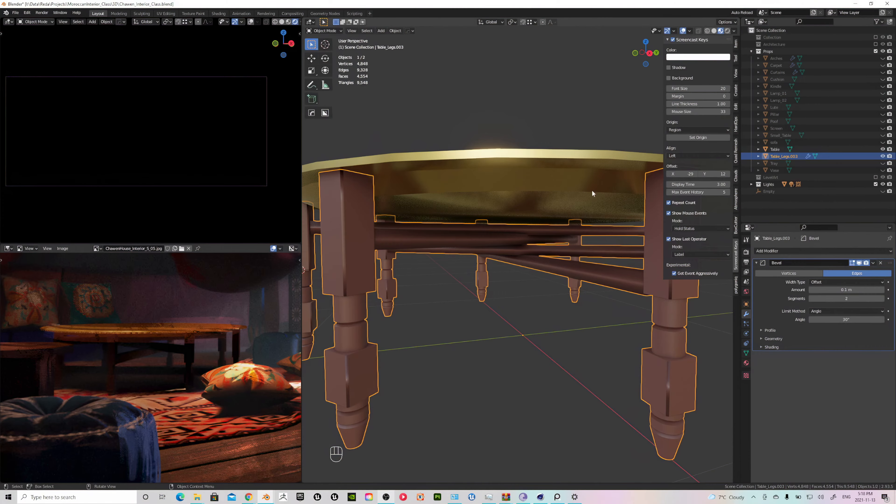
left_click(708, 30)
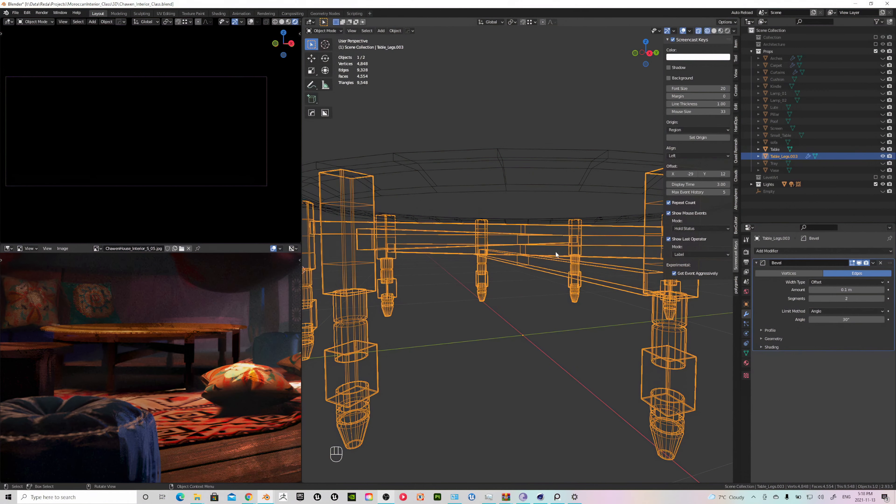
middle_click_drag(556, 252, 564, 261)
left_click(866, 289)
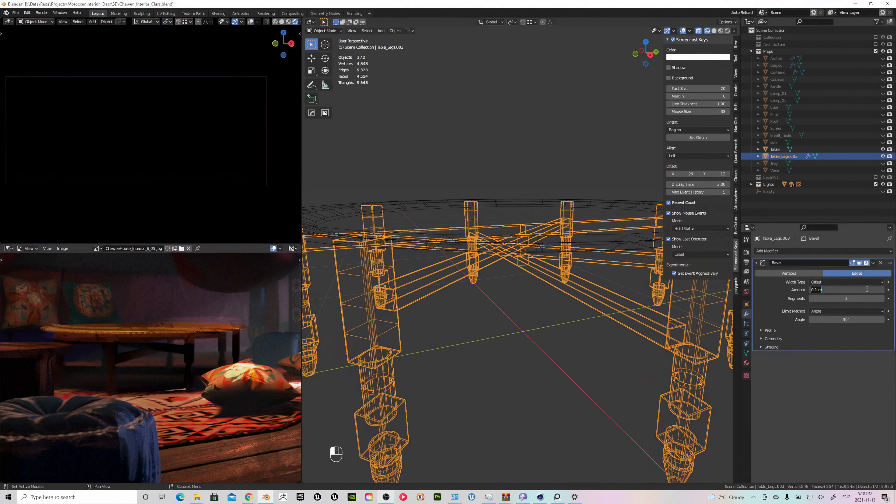
type(".2")
key("Return")
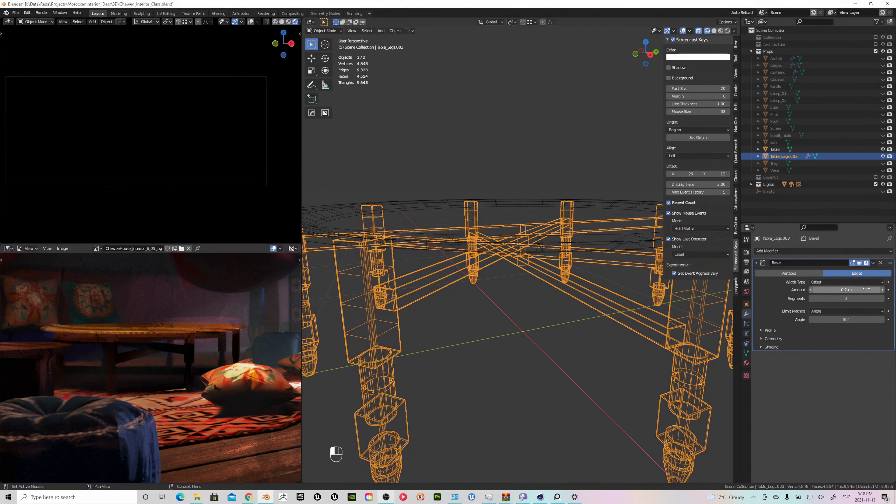
Try much larger amounts for the table legs' Bevel modifier, first 1 m and up to about 7.7 m
left_click(866, 289)
type("1")
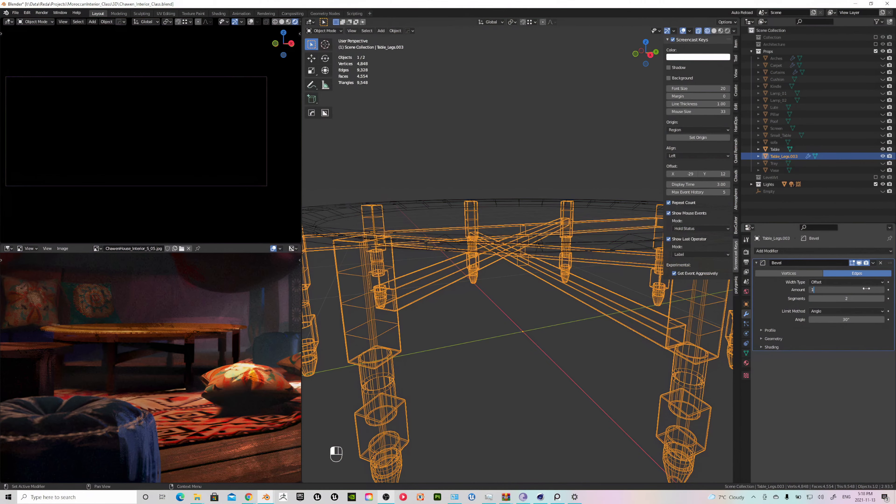
key("Return")
scroll(485, 364, "up", 6)
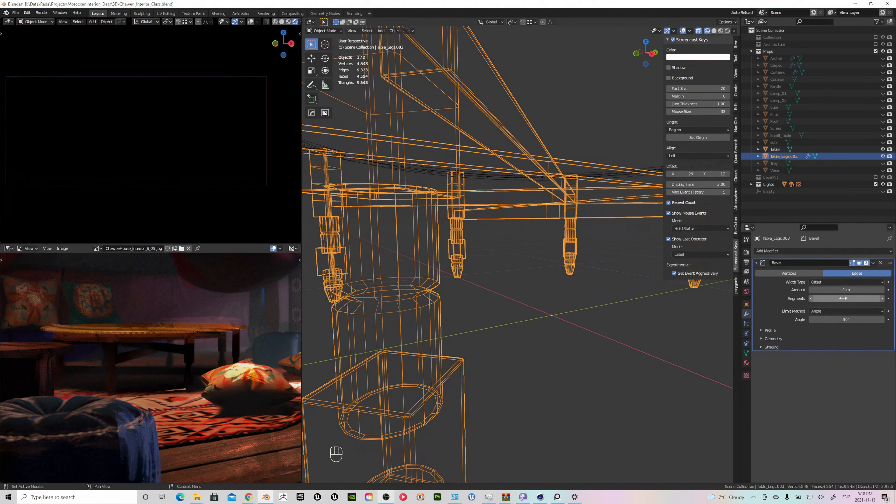
left_click_drag(843, 289, 857, 289)
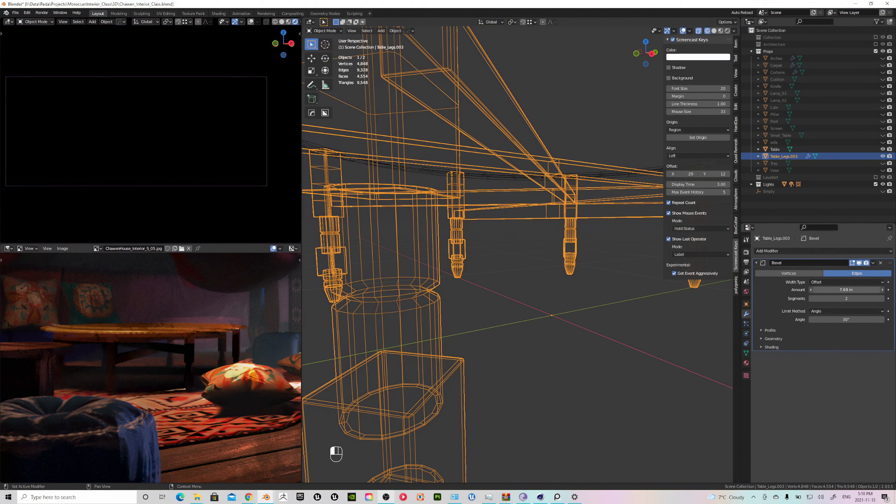
left_click_drag(857, 290, 860, 289)
Remove the Bevel modifier from the table legs, return to shaded display, and apply the object's rotation and scale
left_click(880, 262)
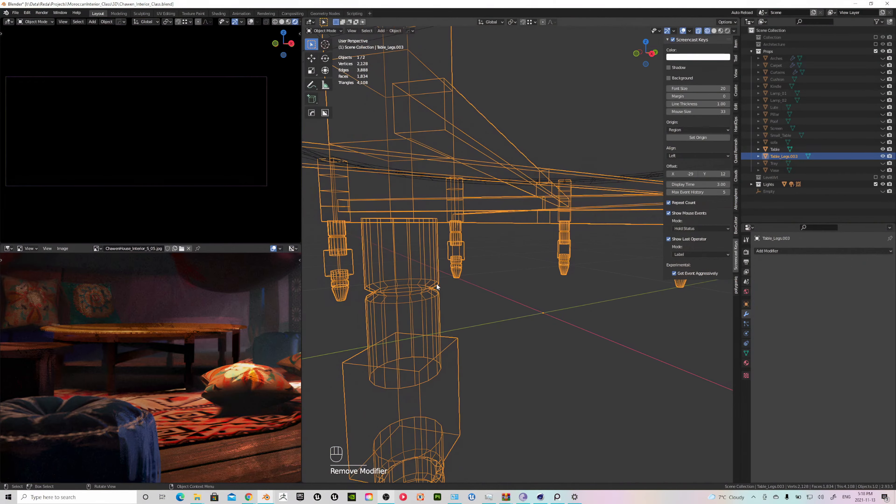
scroll(437, 287, "down", 3)
key("z")
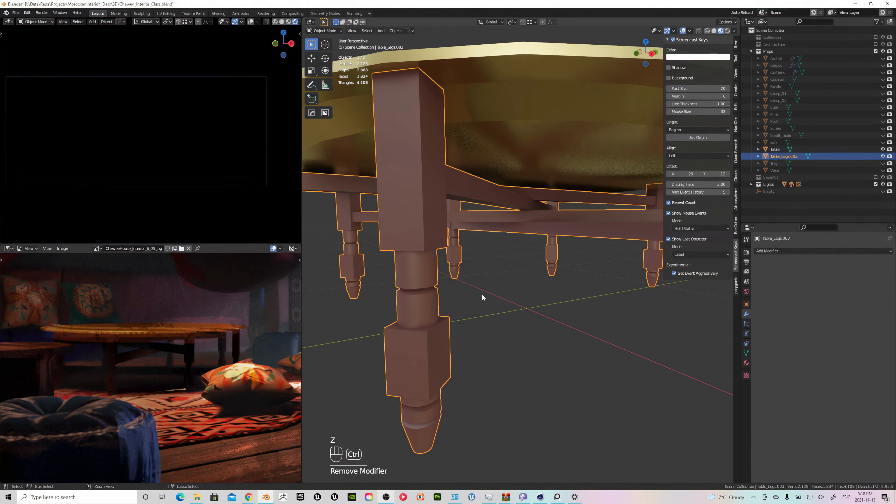
key("ctrl+a")
left_click(449, 300)
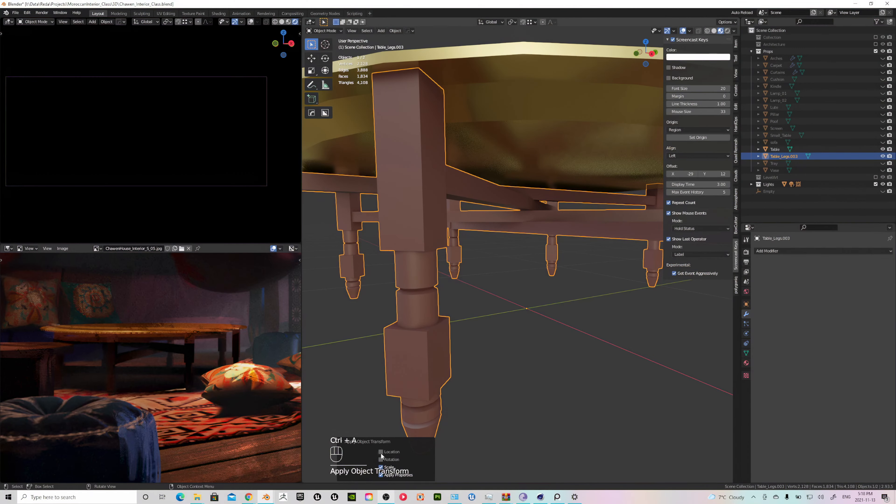
left_click(384, 460)
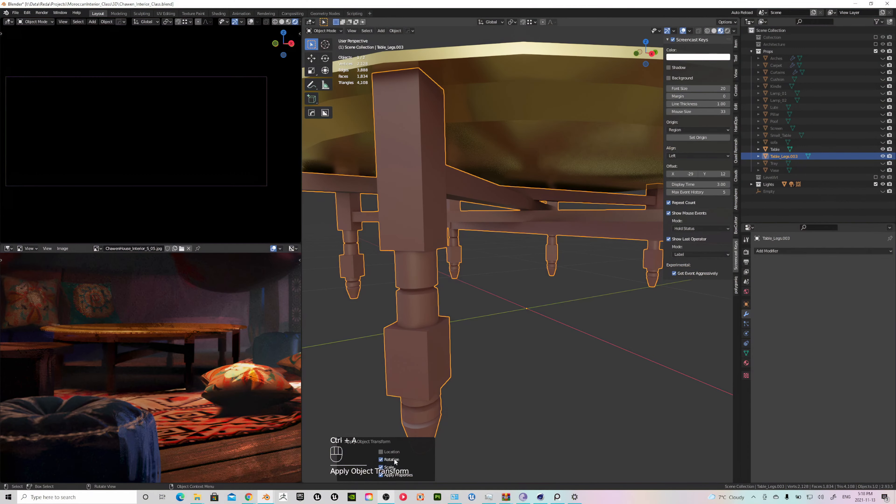
Add a new Bevel modifier to the table legs with an amount of 0.11 m and 2 segments
left_click(785, 251)
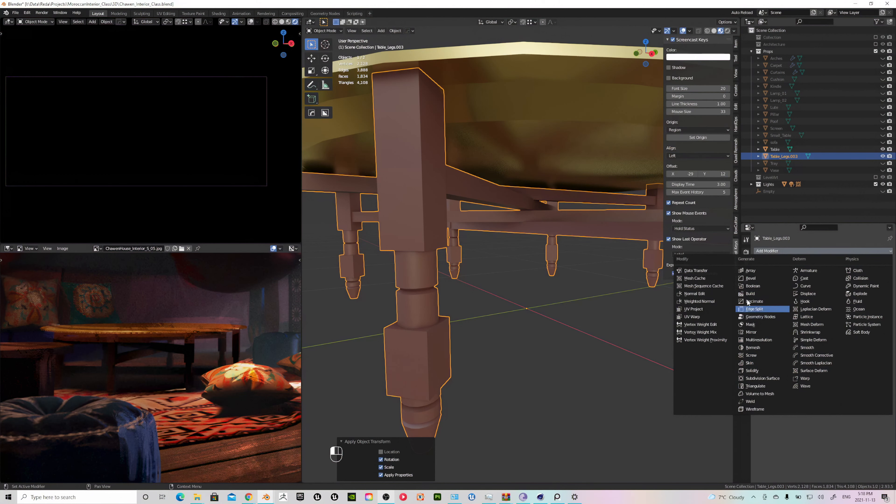
left_click(752, 279)
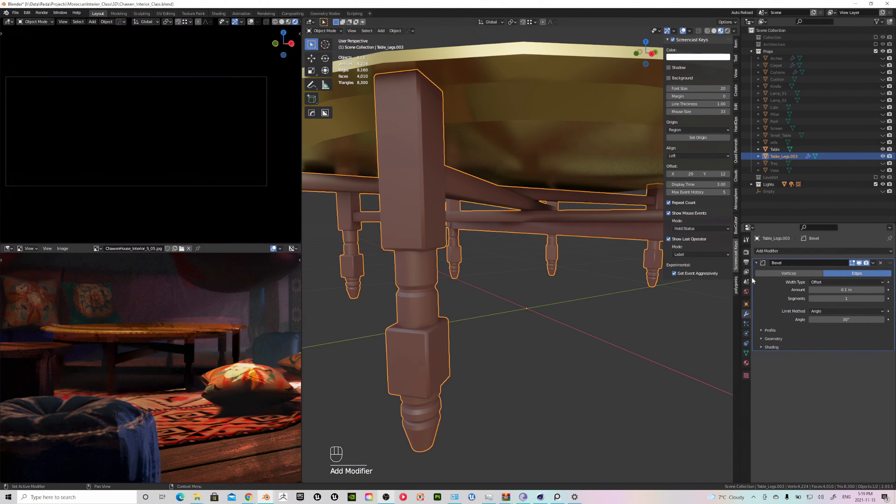
left_click(883, 290)
left_click(882, 298)
middle_click_drag(550, 240, 502, 220)
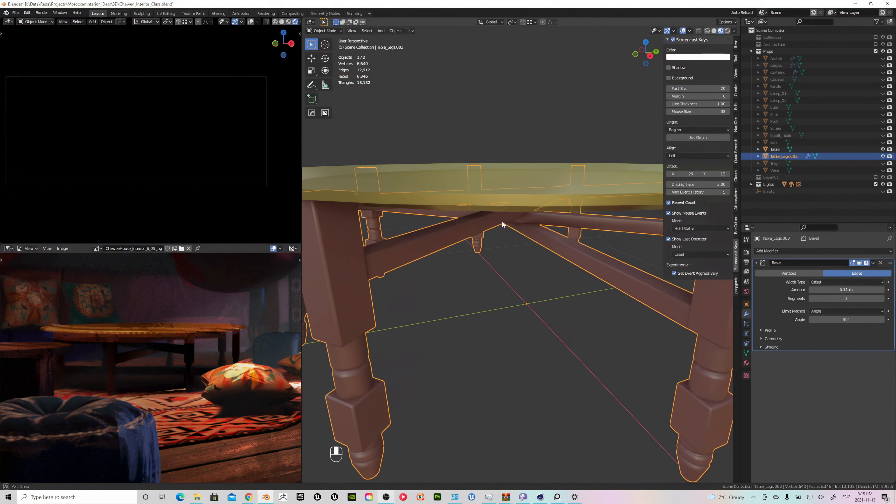
scroll(502, 220, "up", 2)
scroll(571, 307, "down", 2)
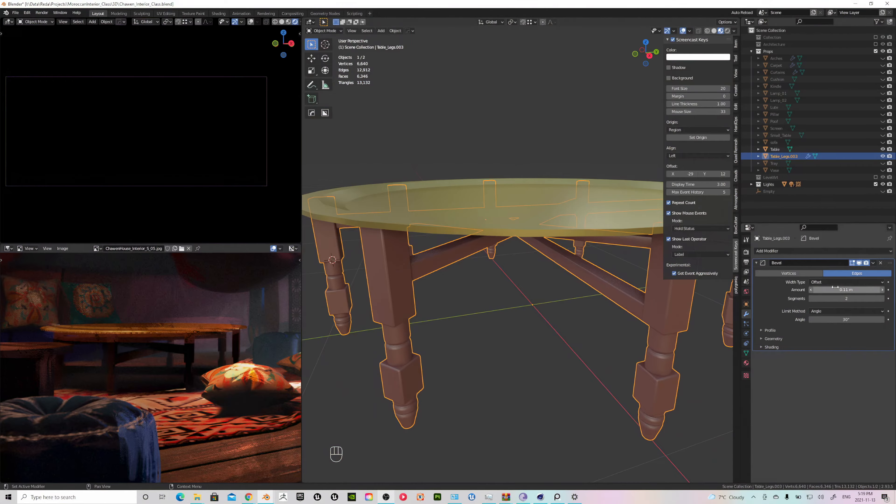
Try a far larger bevel amount on the table legs, then set the amount to 0.1 m
mouse_move(834, 288)
left_mouse_down()
mouse_move(804, 288)
mouse_move(846, 288)
left_mouse_up()
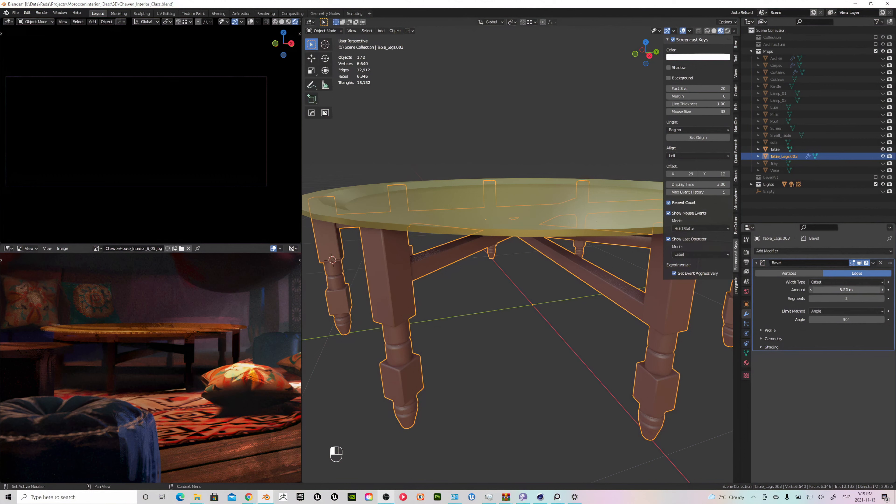
right_click(832, 290)
left_click(853, 290)
type("0.1")
key("Return")
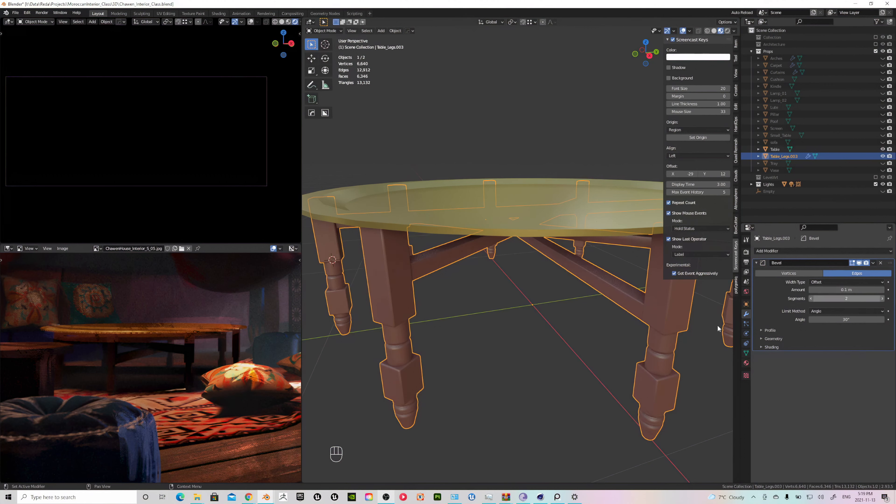
Try the limit method None on the table legs' Bevel modifier, then set it back to Angle
left_click(842, 313)
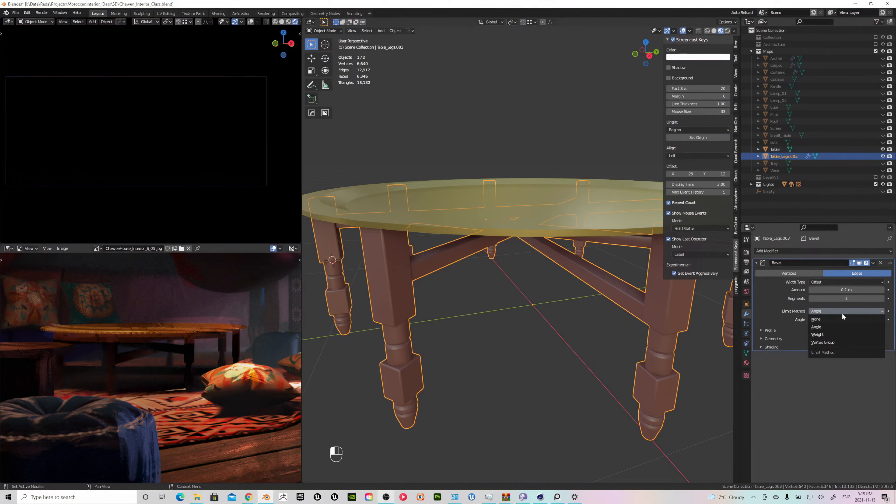
left_click(830, 320)
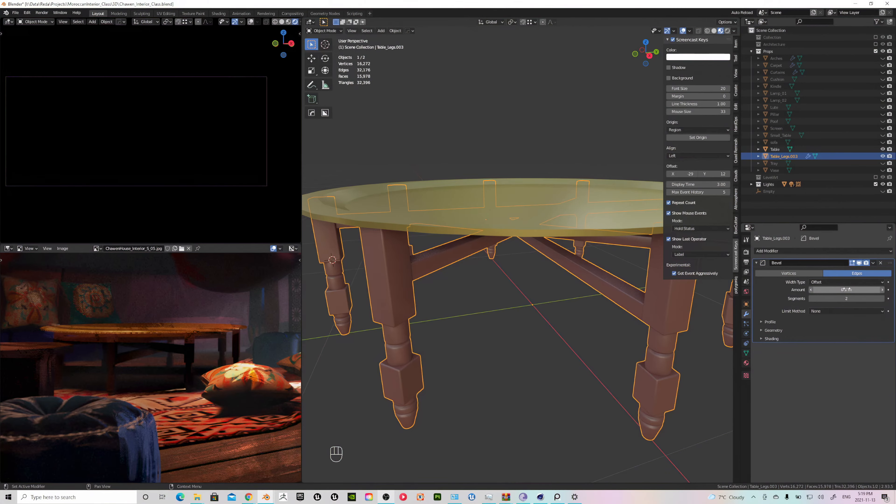
left_click_drag(849, 290, 847, 290)
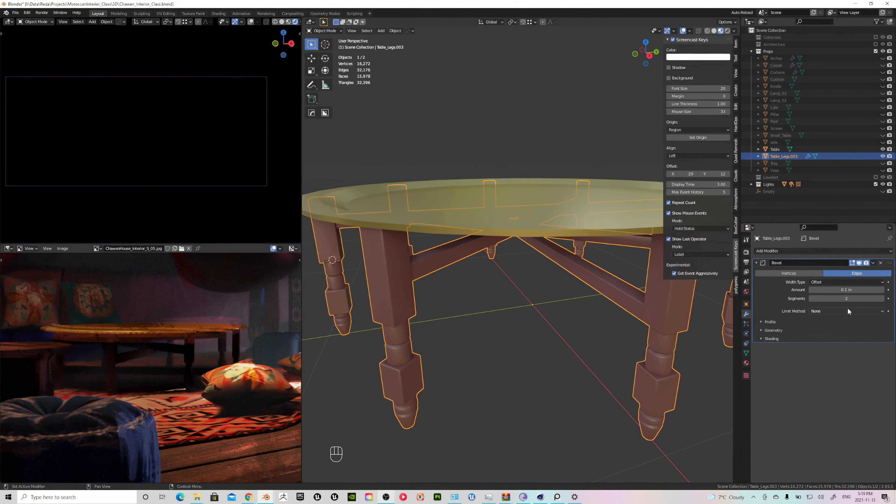
left_click(840, 311)
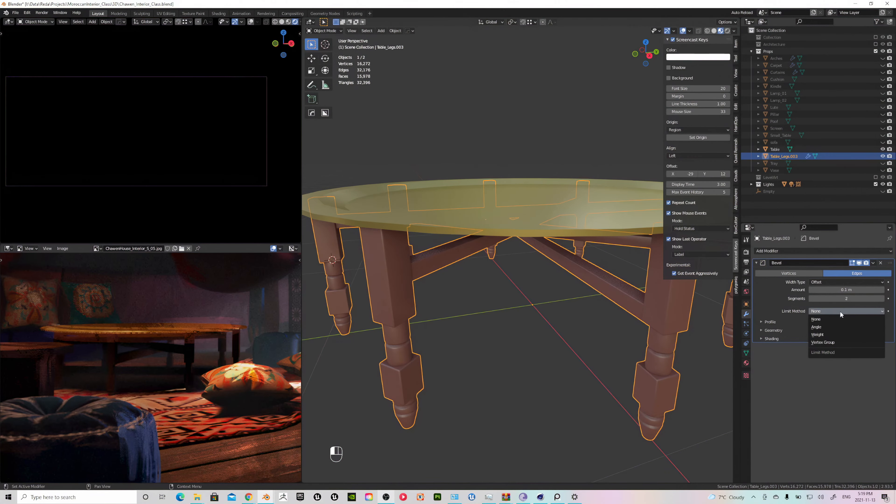
left_click(824, 324)
Try a Bevel modifier on the tabletop, inspect its rim, and remove the modifier again
middle_click_drag(420, 356, 440, 338)
middle_click_drag(455, 296, 472, 319)
left_click(430, 288)
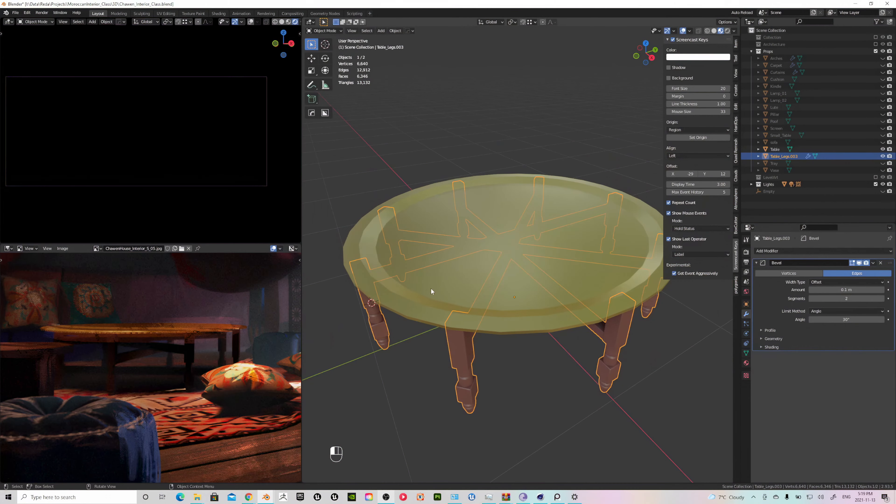
left_click(811, 252)
left_click(761, 279)
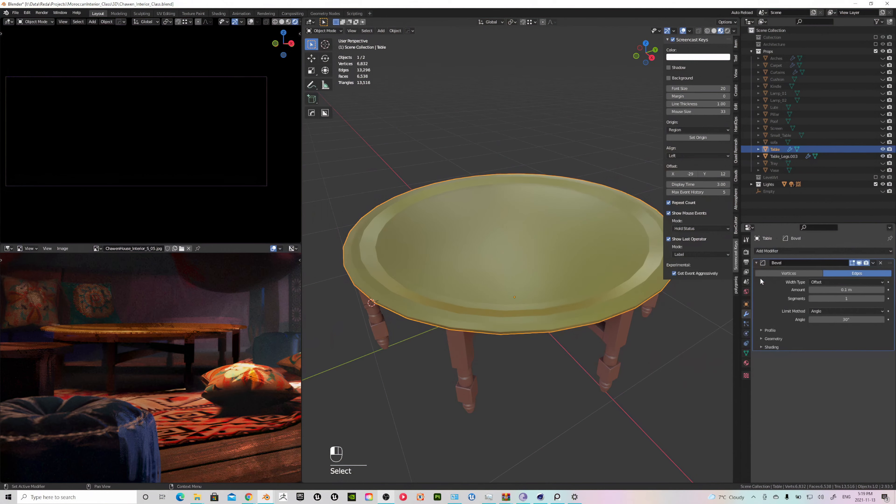
middle_click_drag(469, 312, 434, 301)
scroll(423, 279, "up", 3)
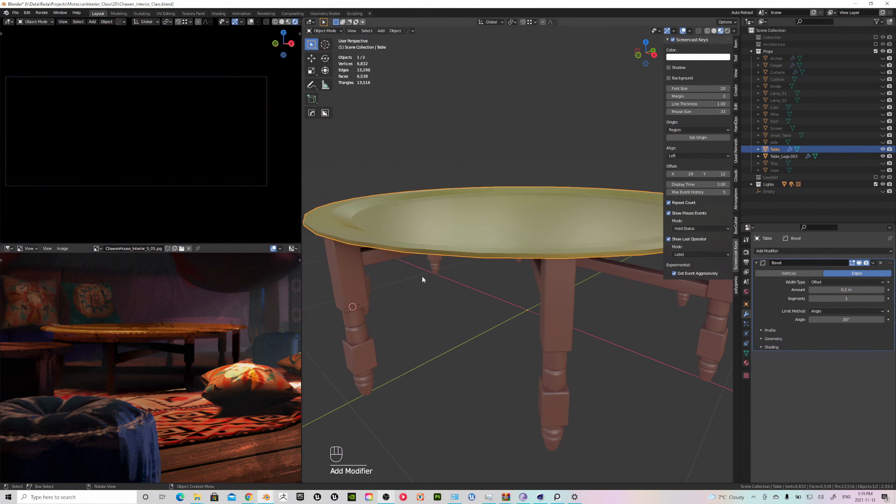
scroll(495, 256, "up", 2)
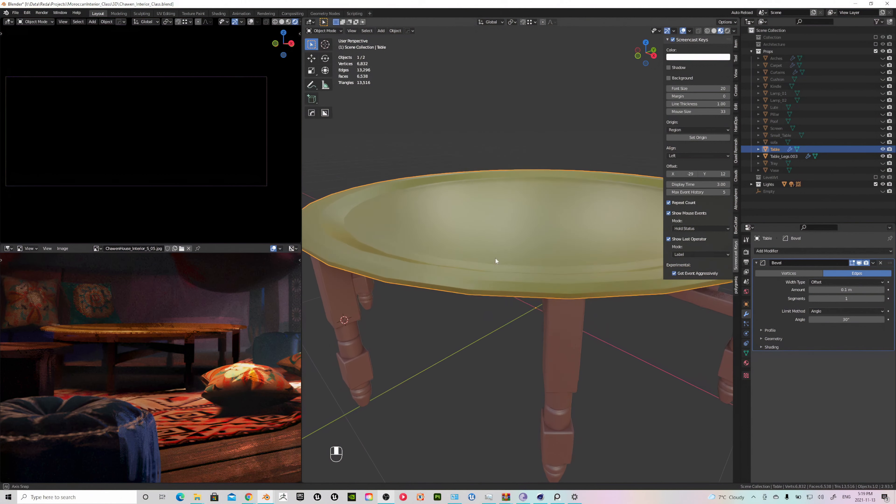
middle_click_drag(495, 257, 484, 269)
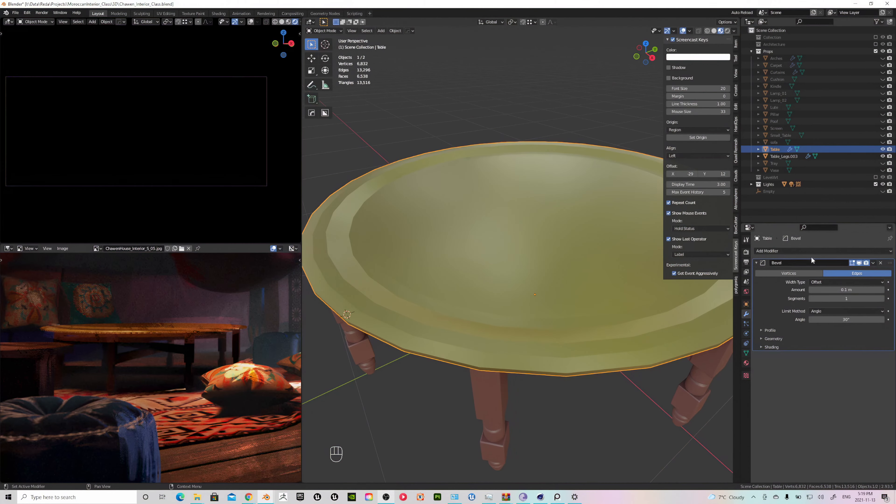
left_click(881, 263)
In Edit Mode, bevel the tabletop's inner recess edge loop about 0.009 m wide with 3 segments, then return to Object Mode
key("Tab")
middle_click_drag(444, 320, 373, 297)
left_click(376, 291, "alt")
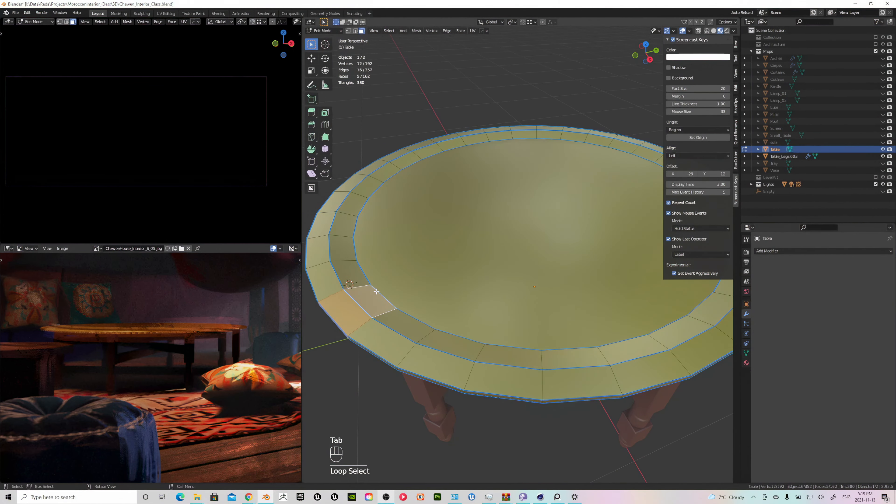
key("2")
left_click(404, 295, "alt")
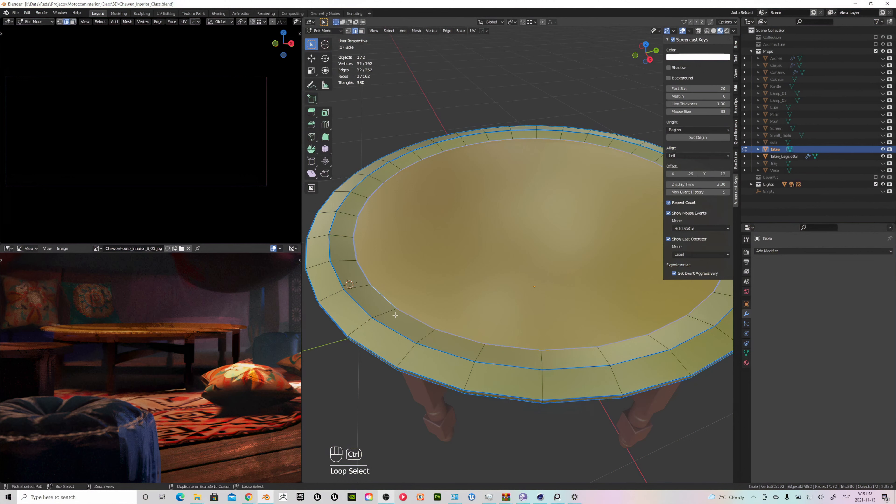
key("ctrl+b")
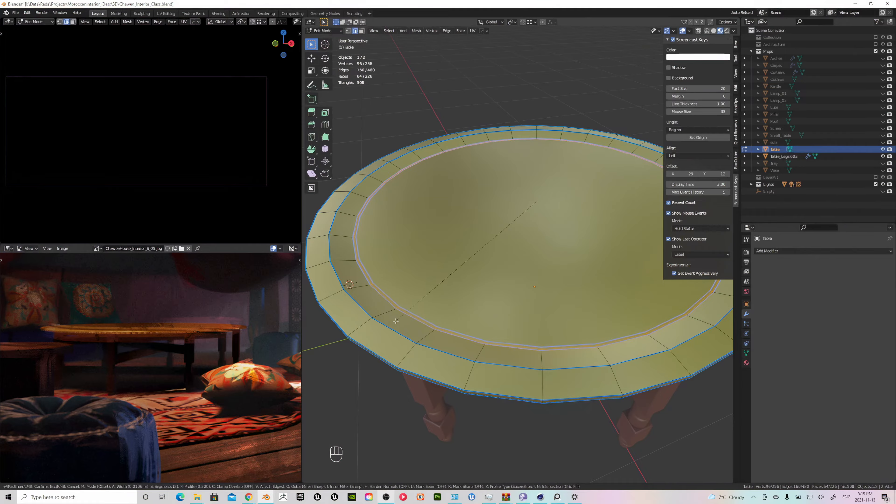
left_click(396, 320)
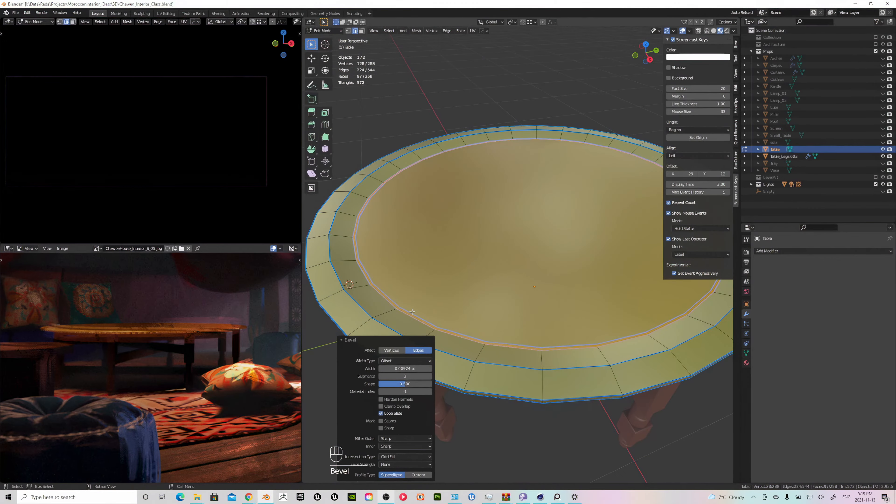
key("Tab")
scroll(476, 264, "down", 5)
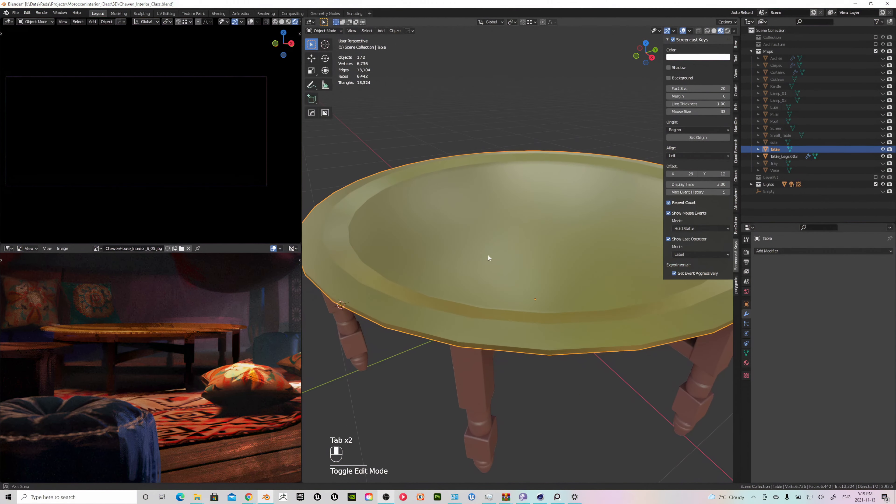
Apply the HardOps Sharpen operation to the tabletop at 30° sharpness and inspect the beveled recess edge
middle_click_drag(502, 248, 595, 230)
scroll(508, 247, "up", 1)
key("q")
left_click(486, 247)
scroll(593, 244, "up", 3)
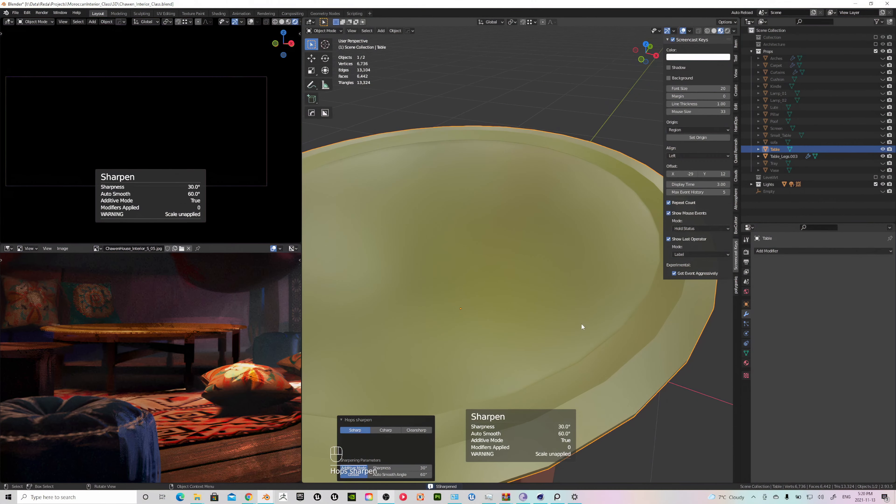
Undo the Sharpen operation and the edge bevel on the tabletop, back to the selected inner edge loop
key("ctrl+z")
key("ctrl+z")
key("ctrl+z")
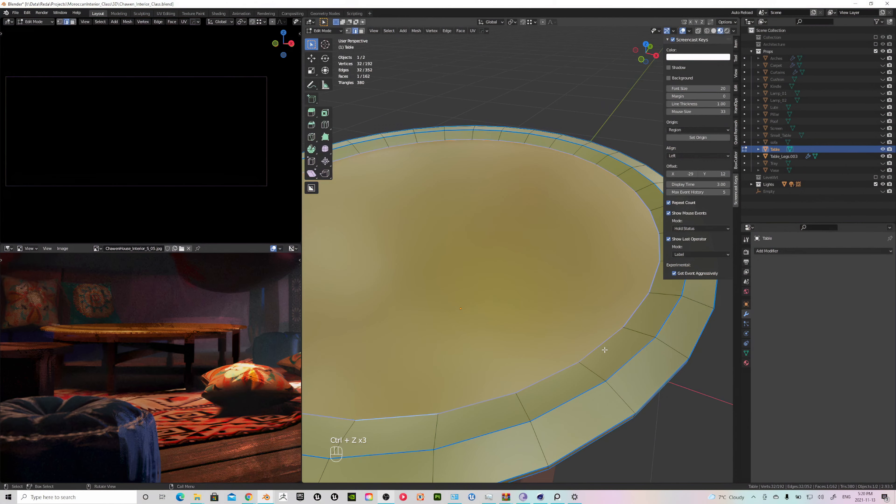
Try a wider bevel of about 0.045 m with 3 segments on the inner edge loop, then return to Object Mode
key("ctrl+b")
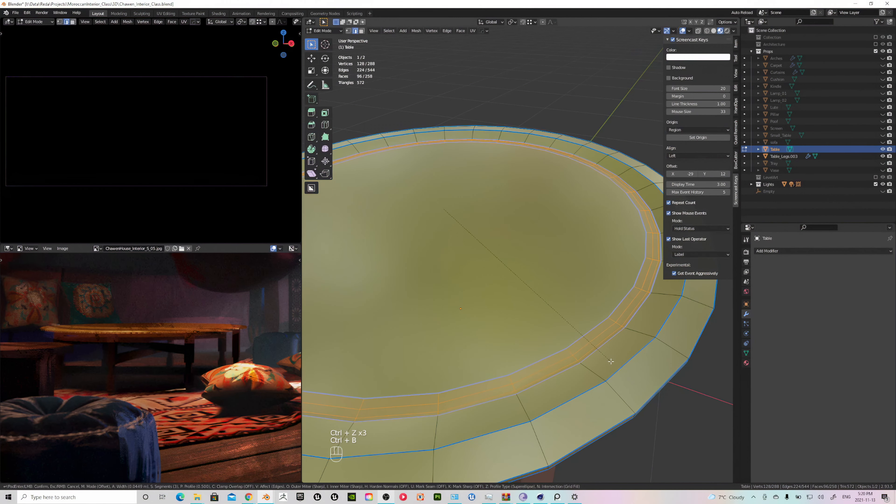
right_click(610, 361)
scroll(567, 323, "down", 2)
key("Tab")
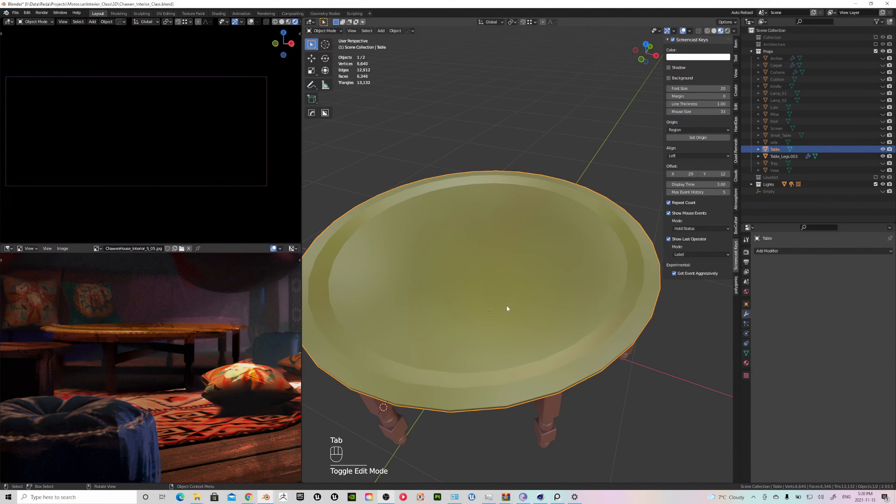
Make the tabletop's mesh data single-user and apply the object's transform
key("ctrl+a")
left_click(462, 305)
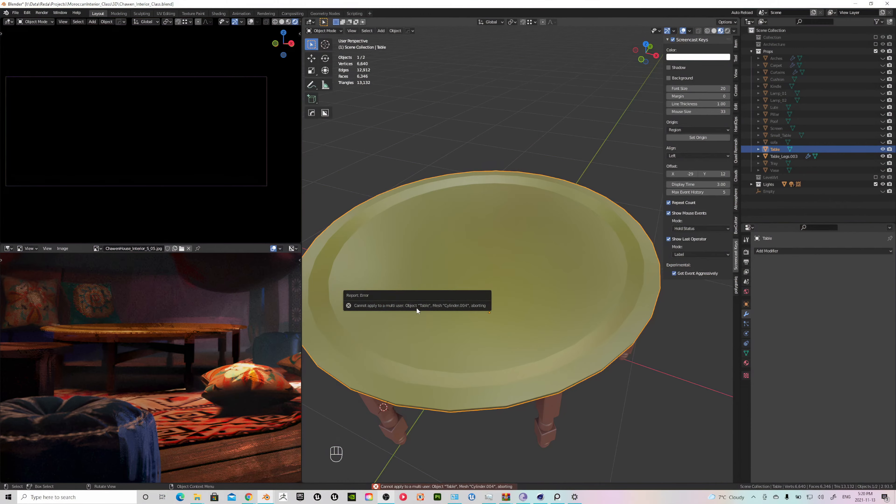
left_click(746, 354)
left_click(876, 251)
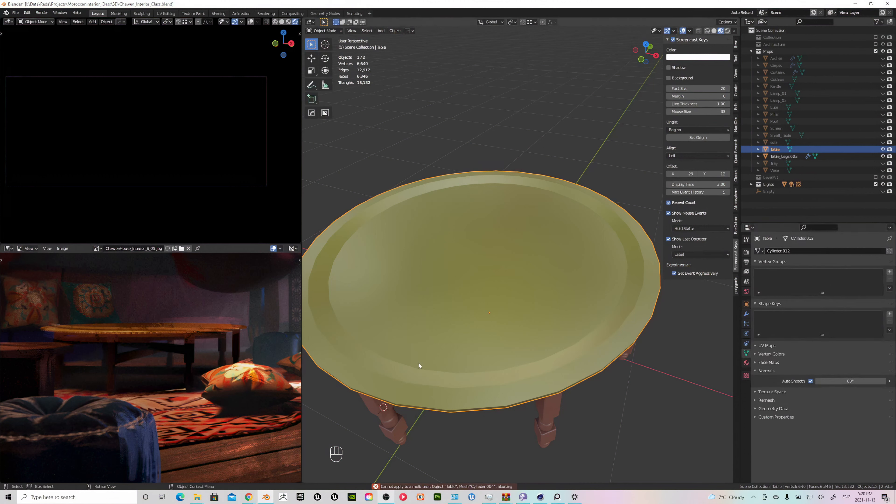
key("ctrl+a")
left_click(390, 365)
In Edit Mode, bevel the tabletop's inner recess edge loop 0.0195 m wide with 3 segments, then leave Edit Mode
key("Tab")
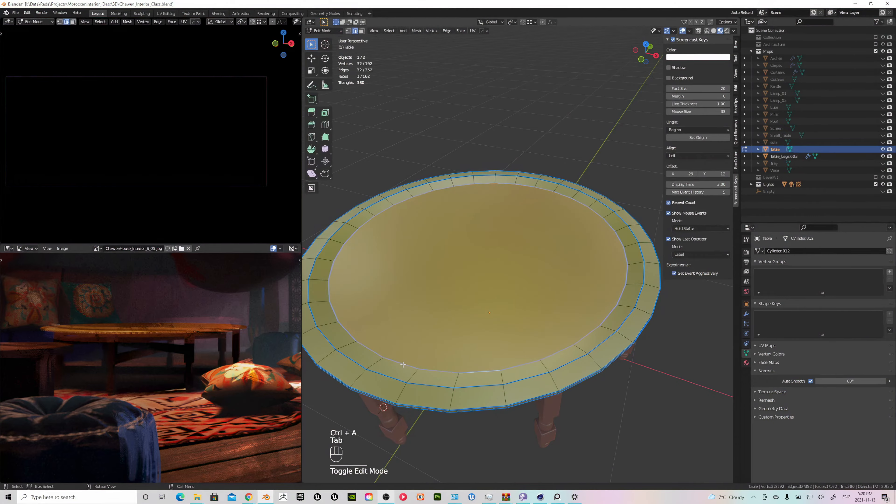
key("ctrl+b")
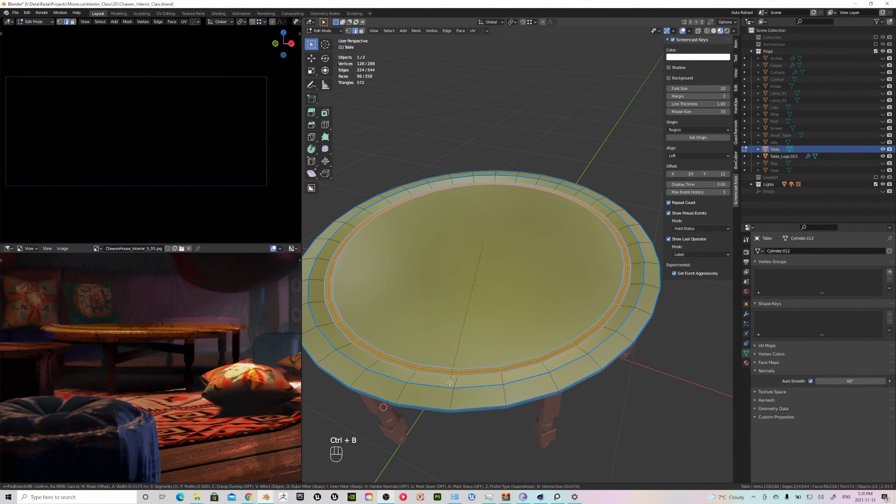
left_click(450, 383)
middle_click_drag(450, 383, 483, 340)
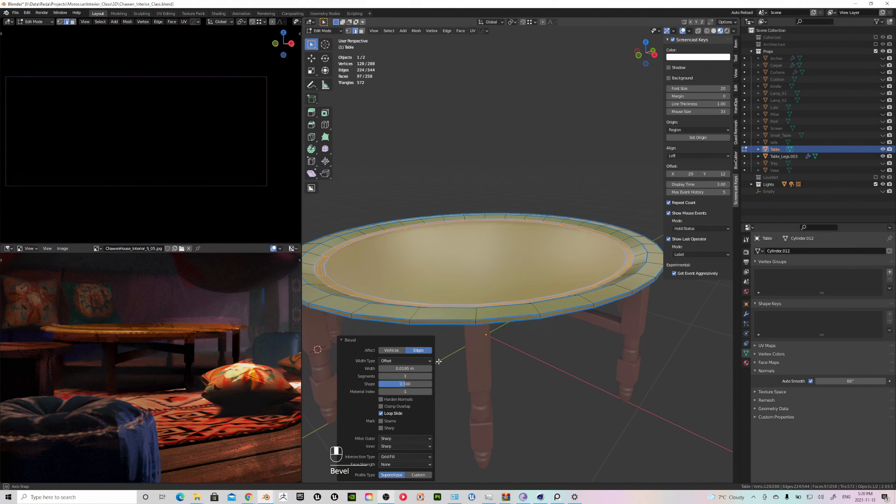
key("Tab")
key("Tab")
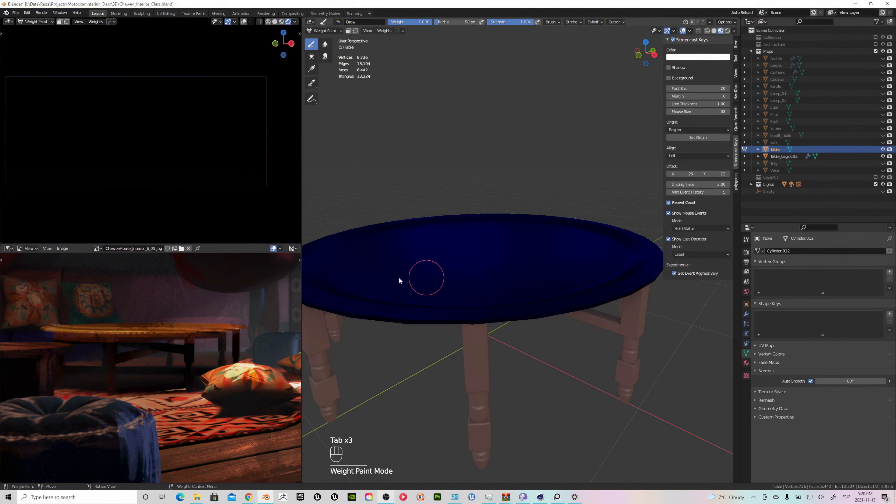
Apply the HardOps Sharpen operation to the tabletop with 30° sharpness and 60° auto smooth
middle_click_drag(450, 277, 501, 297)
key("q")
left_click(501, 282)
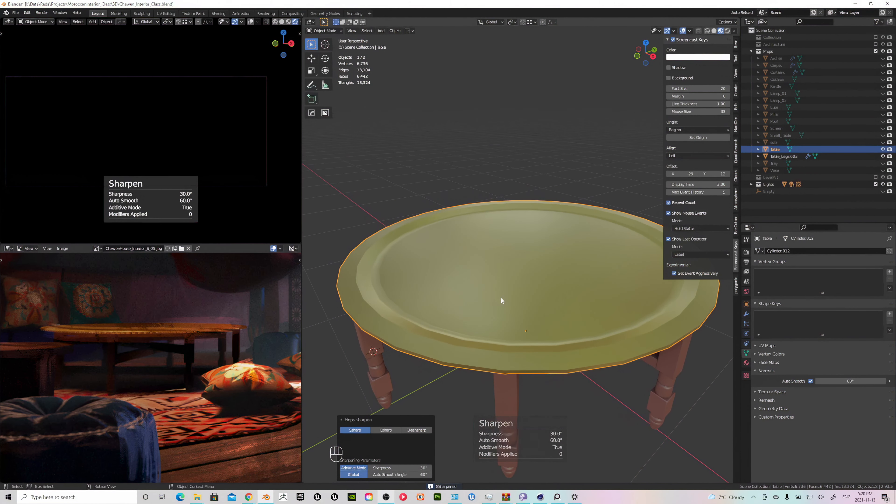
Select the whole tabletop mesh and average its normals by Face Area, then return to Object Mode
key("Tab")
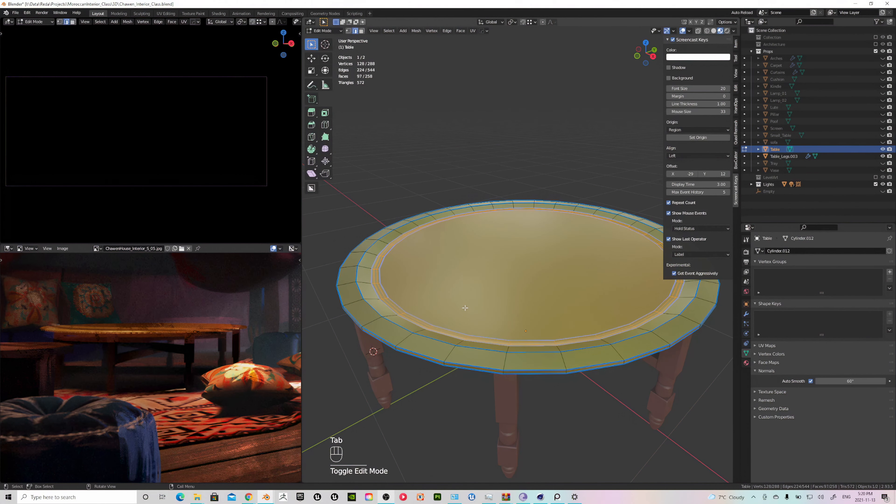
key("a")
key("alt+n")
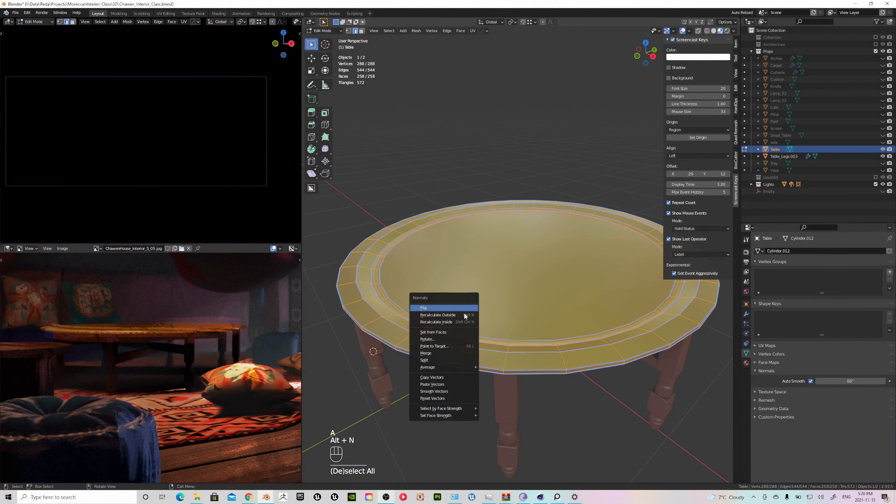
mouse_move(454, 369)
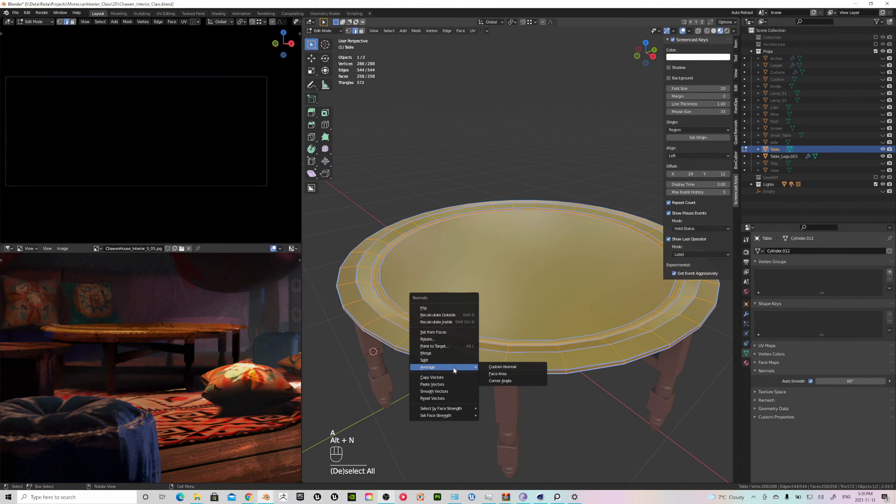
left_click(494, 373)
middle_click_drag(430, 301, 414, 294)
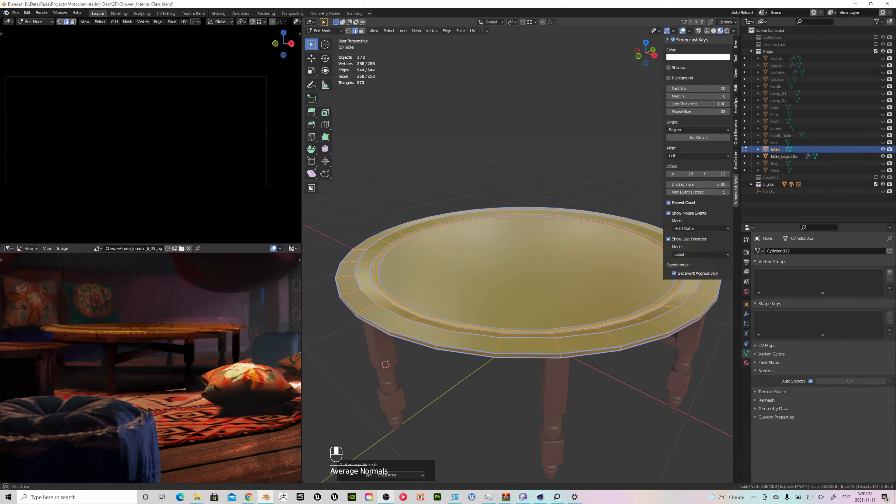
key("Tab")
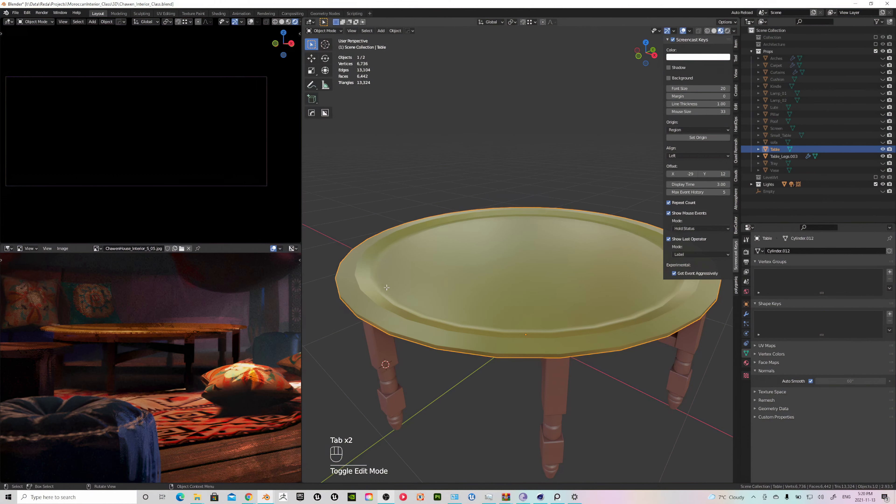
Mark the innermost edge loop of the tabletop's recess bevel as sharp and check the shading
scroll(386, 287, "up", 4)
key("2")
left_click(392, 297)
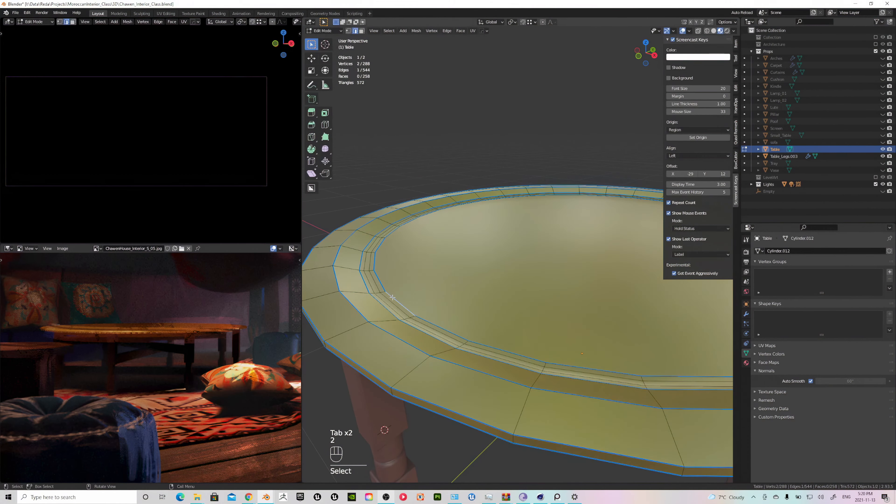
left_click(392, 297, "alt")
right_click(394, 299)
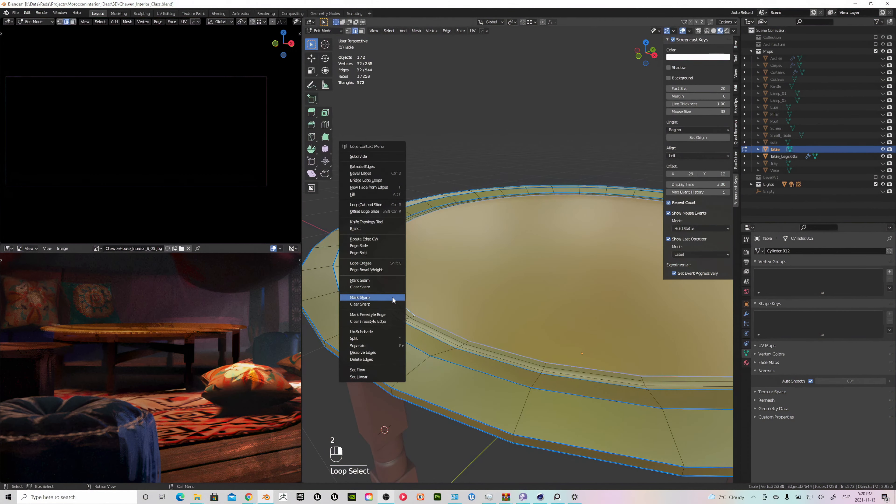
left_click(393, 300)
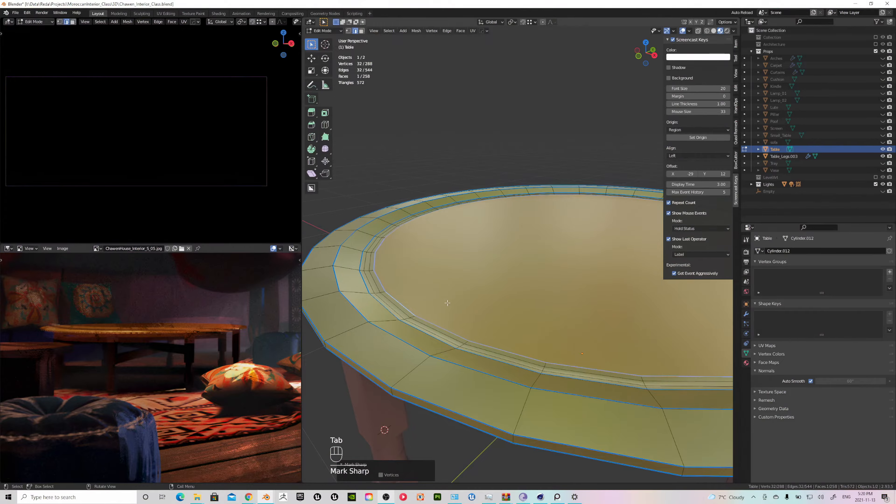
key("Tab")
Clear the sharp mark from the outer edge loop of the recess bevel and return to Object Mode
left_click(394, 311, "alt")
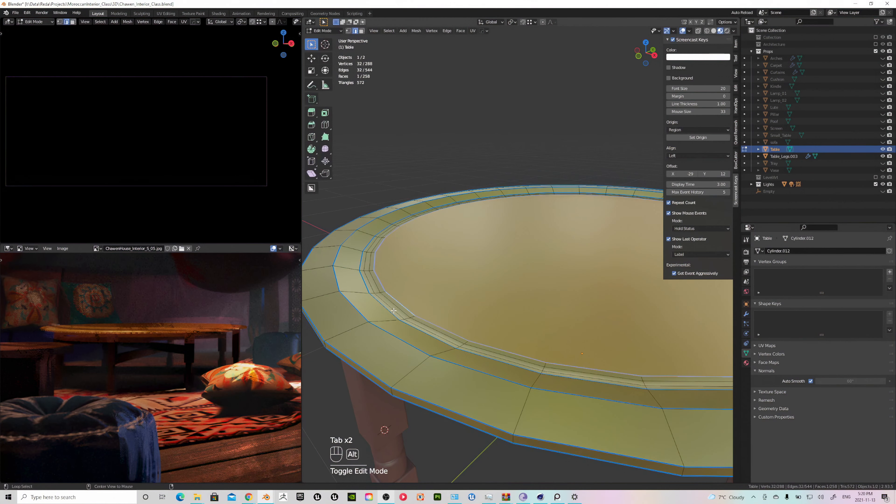
right_click(390, 311)
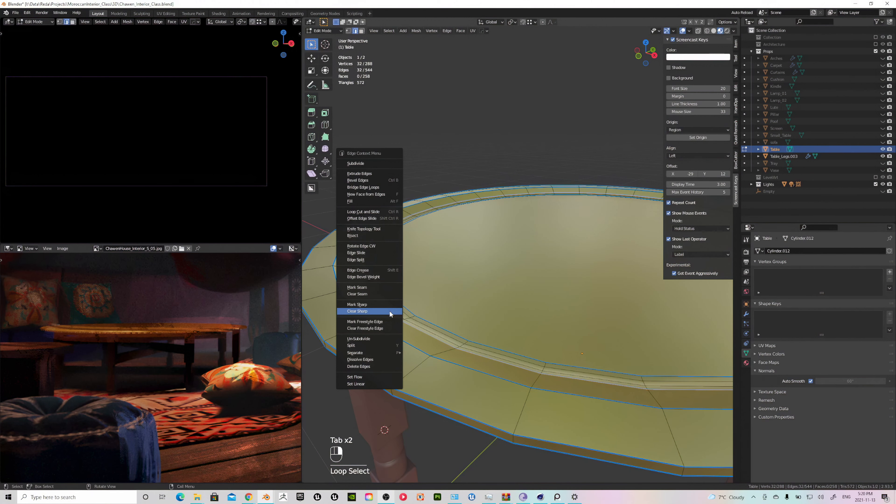
key("Tab")
Inspect the finished table from several angles and save the scene file
scroll(417, 315, "down", 5)
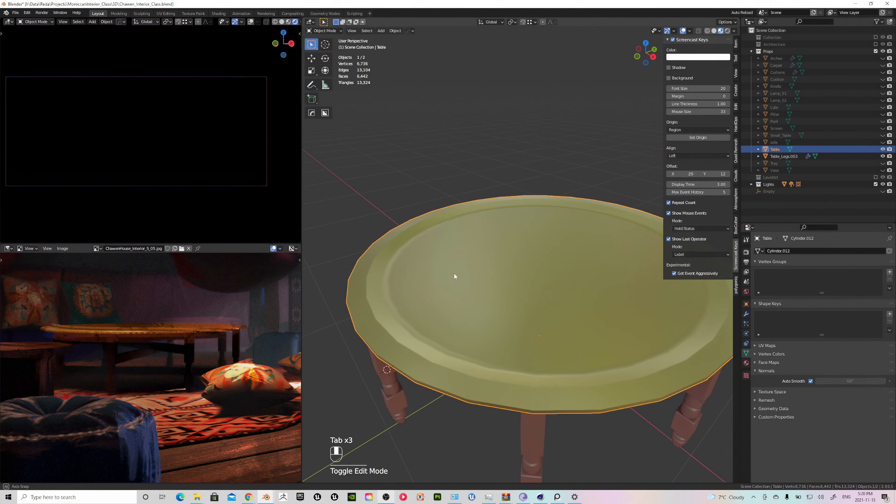
middle_click_drag(455, 276, 388, 278)
scroll(418, 279, "down", 6)
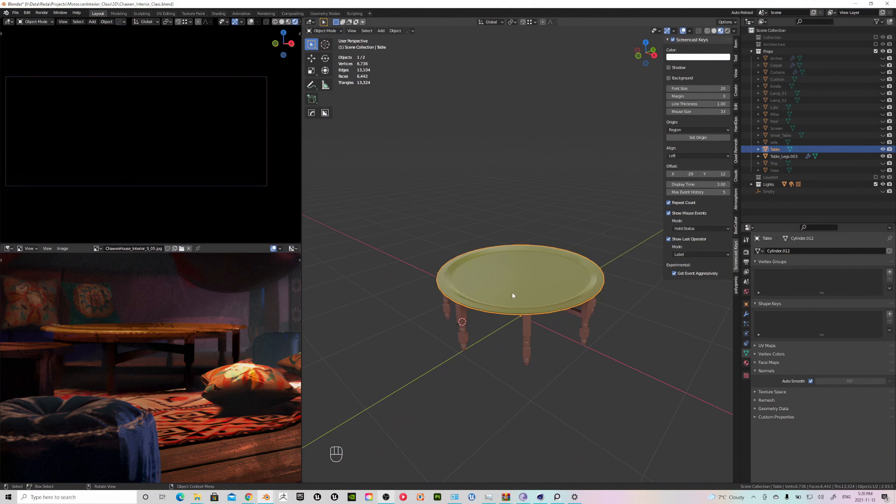
middle_click_drag(537, 292, 527, 285)
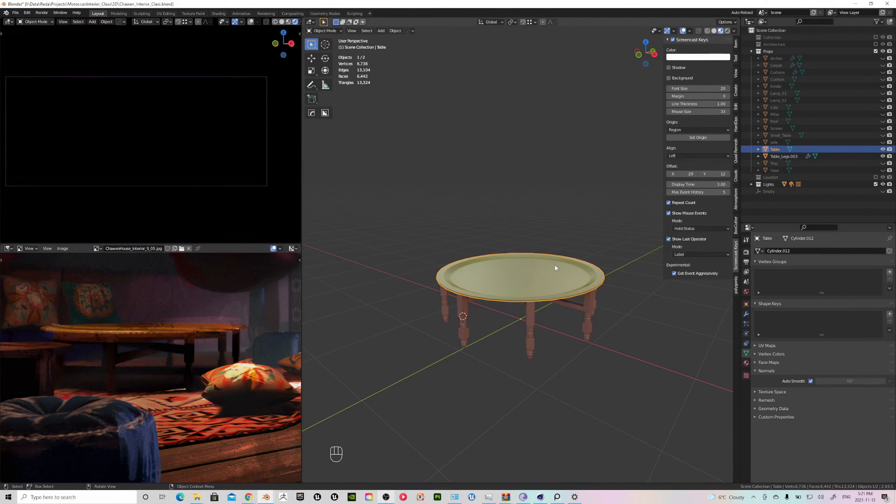
middle_click_drag(554, 264, 547, 289)
scroll(547, 289, "down", 2)
key("ctrl+s")
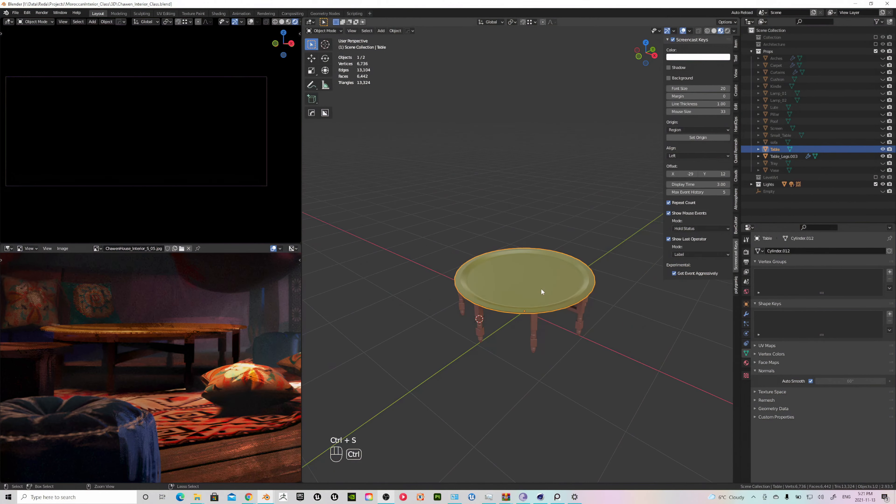
Unhide all hidden scene objects, select the carpet, and compare the whole scene with the full reference painting
key("alt+h")
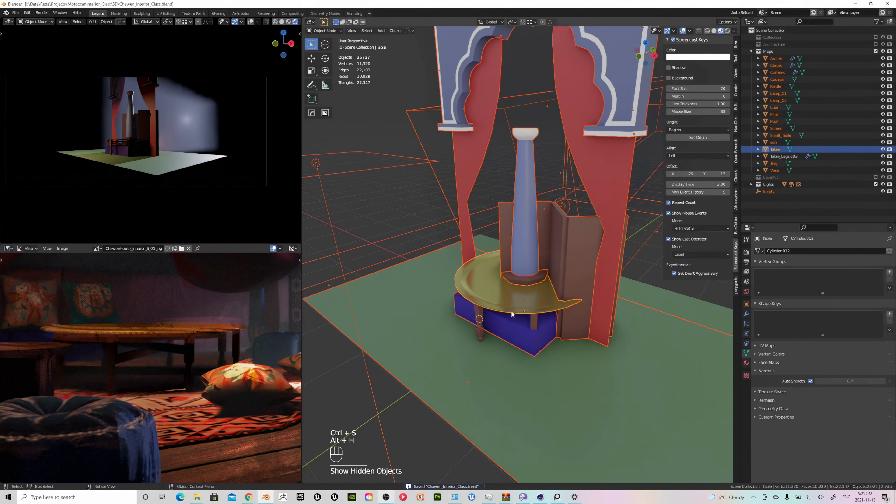
mouse_move(533, 310)
middle_mouse_down()
mouse_move(523, 311)
mouse_move(545, 299)
mouse_move(527, 300)
middle_mouse_up()
scroll(548, 281, "down", 1)
middle_click_drag(569, 333, 535, 320)
left_click(530, 316)
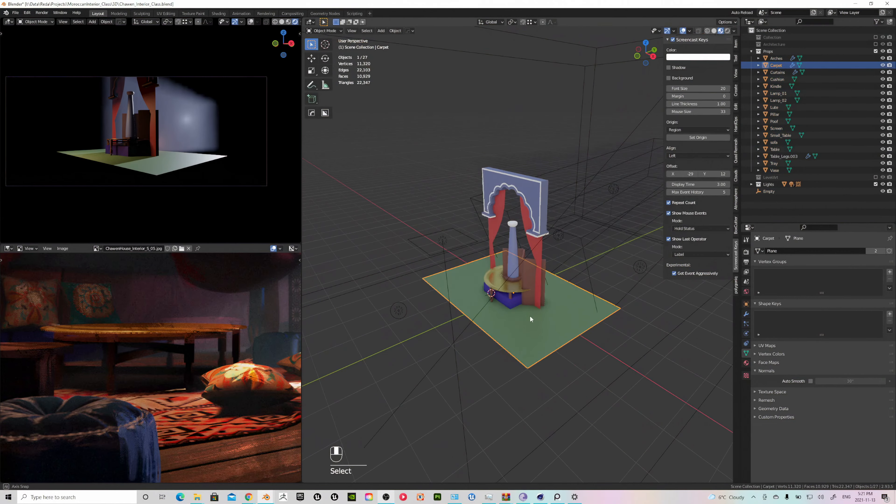
scroll(202, 358, "down", 2)
scroll(202, 357, "down", 2)
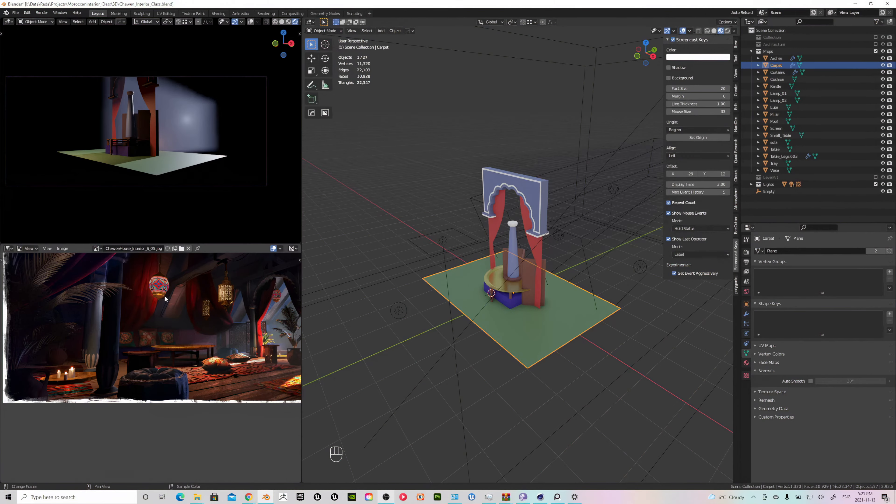
middle_click_drag(504, 304, 534, 290)
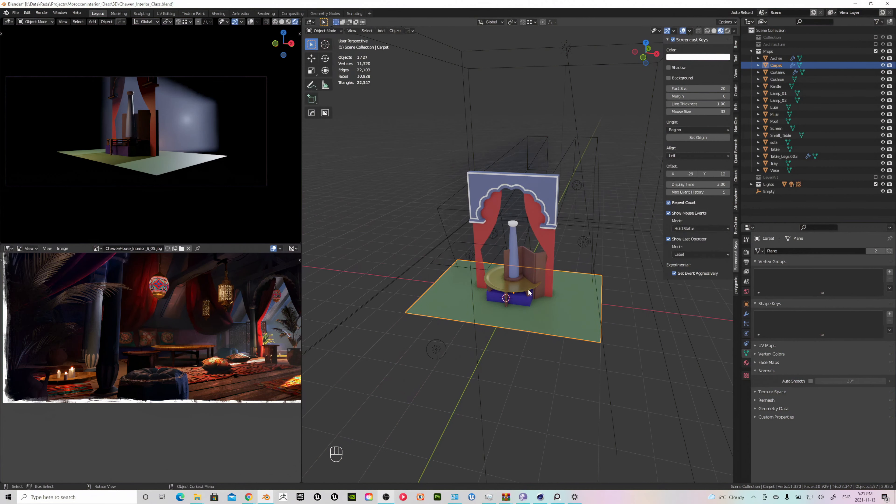